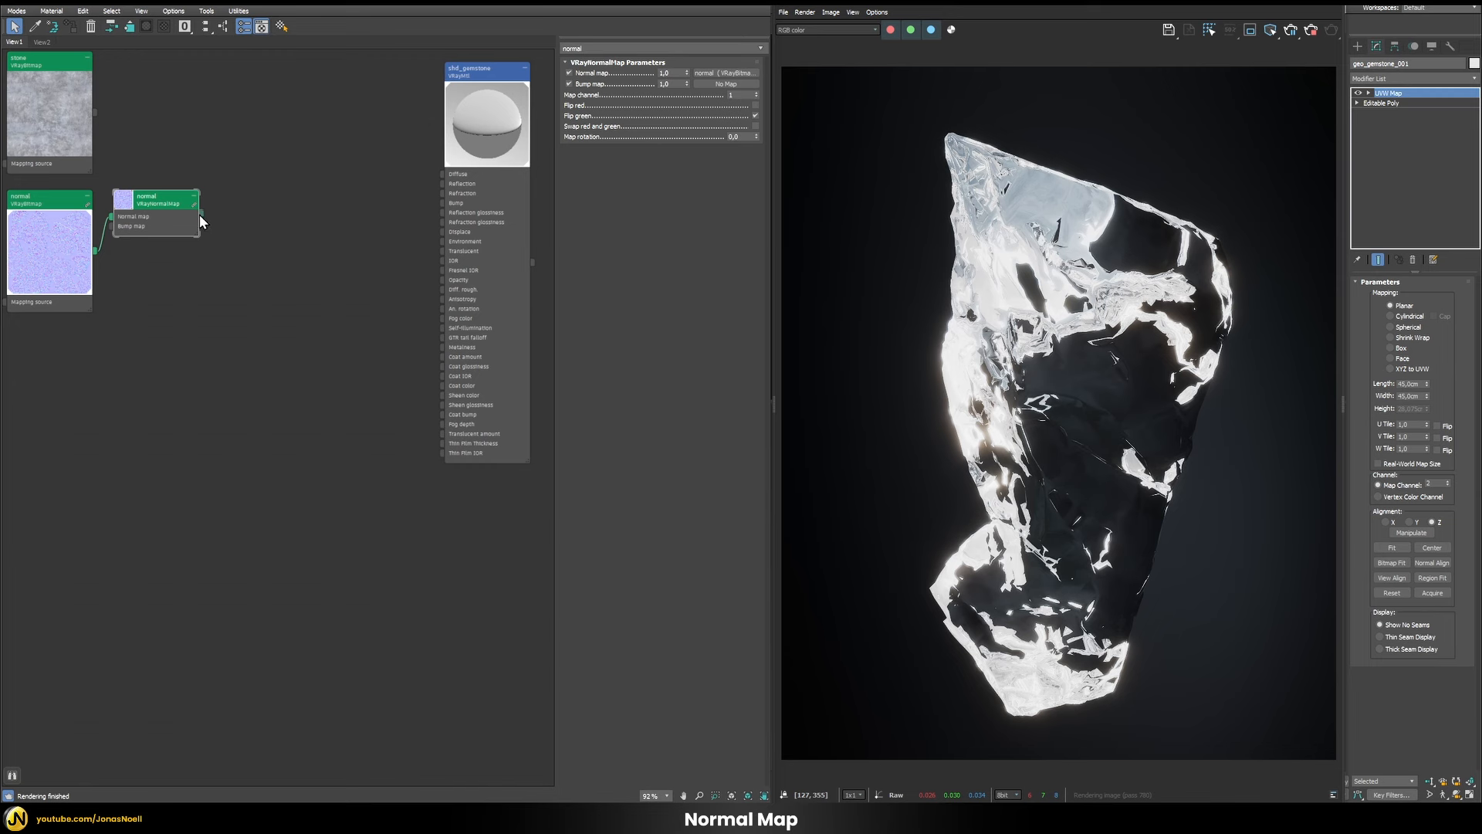
Connect the VRayNormalMap to the bump input of the shd_gemstone material and set the bump map amount to 50.
drag(199, 214, 444, 203)
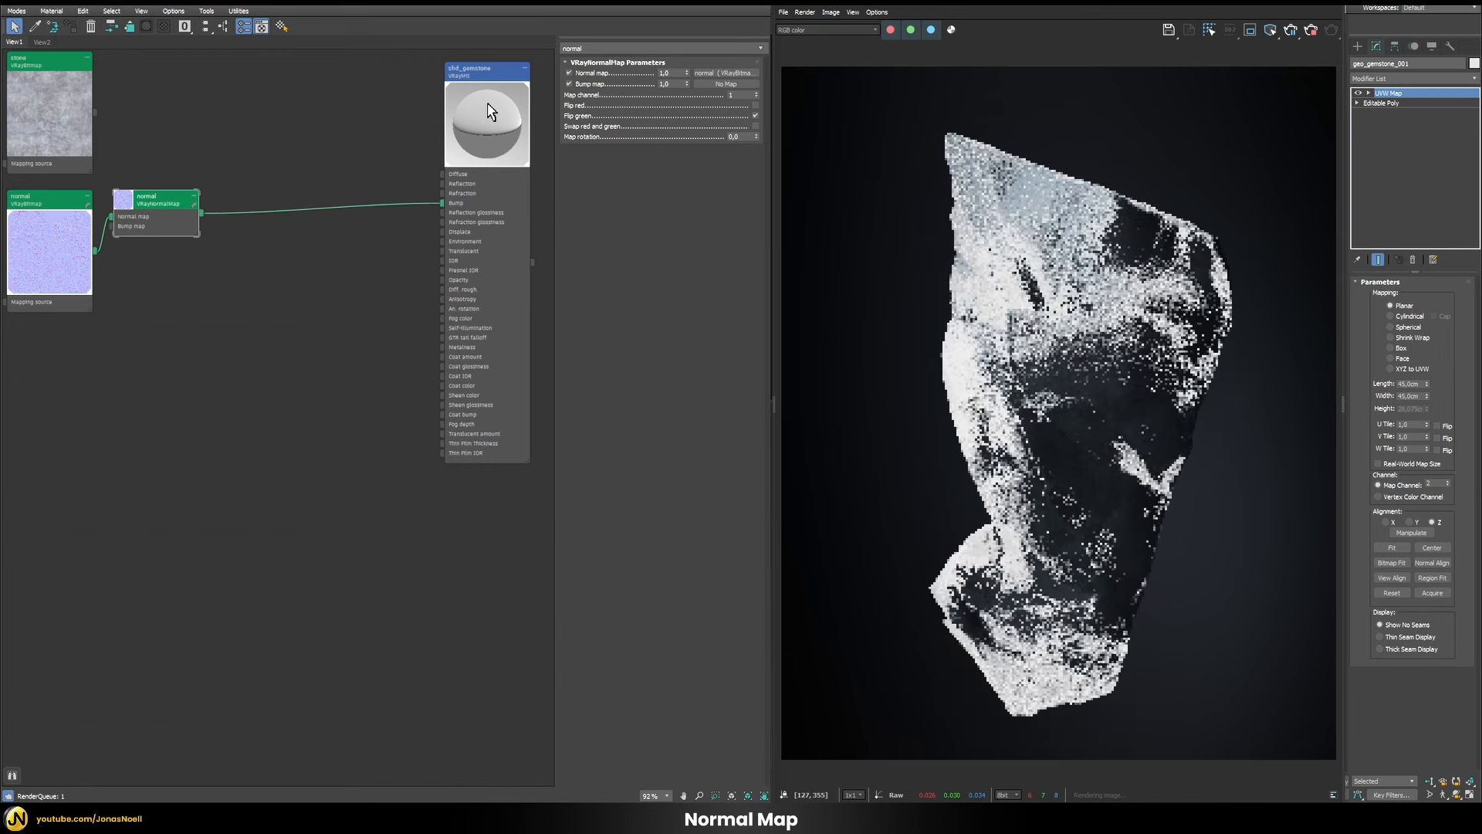
double_click(489, 113)
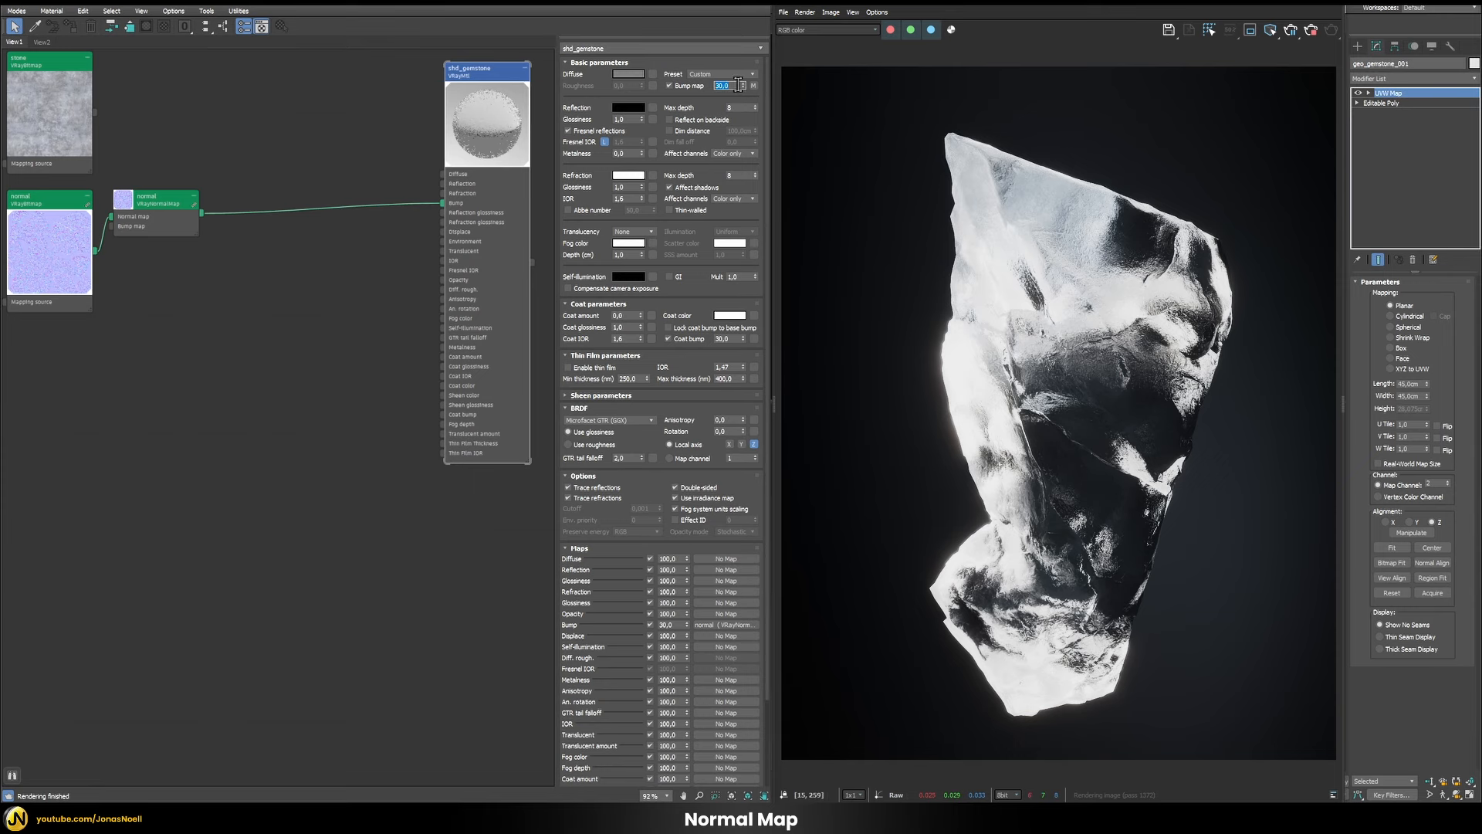
key(Return)
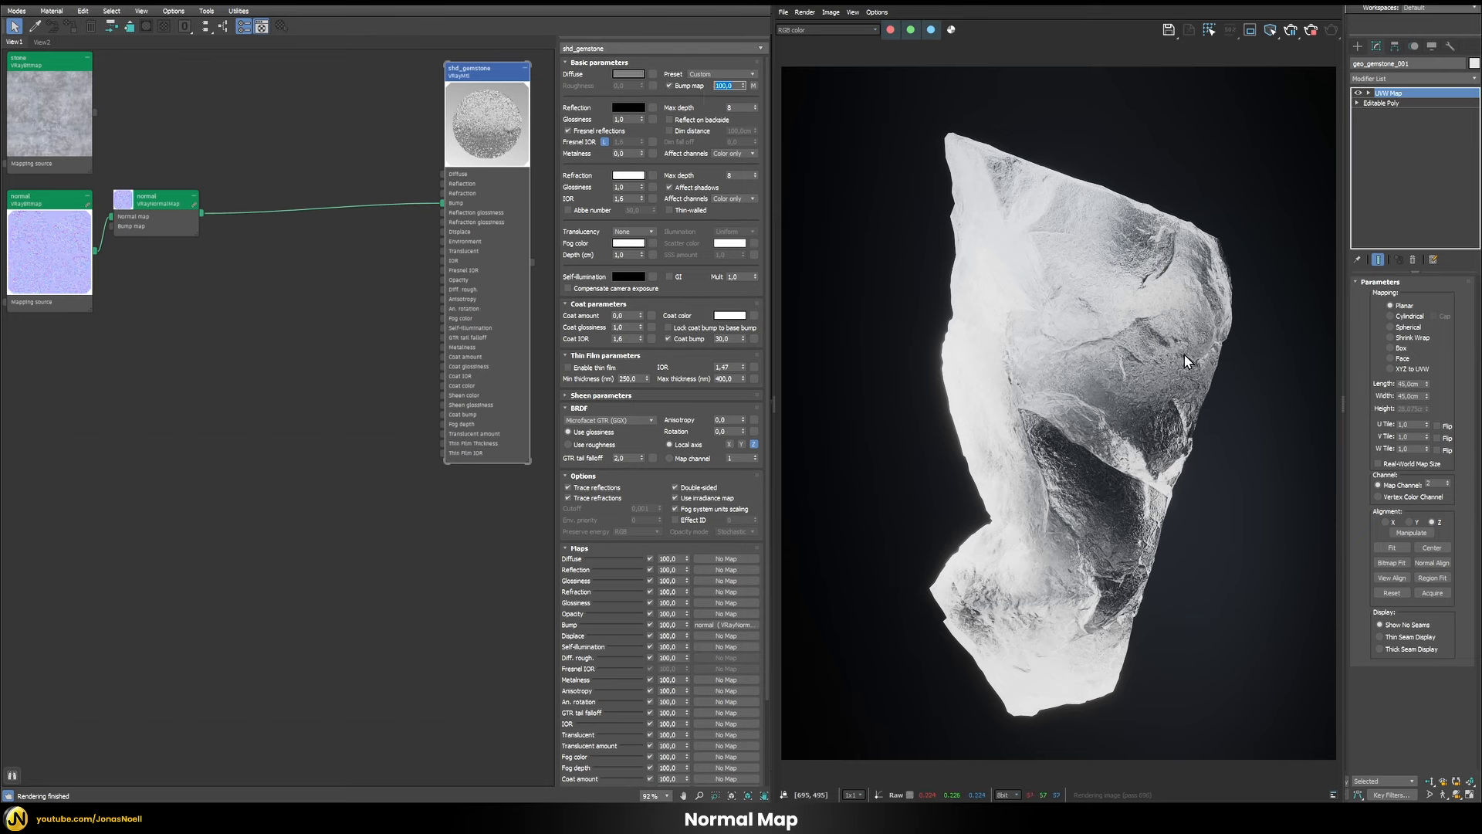
double_click(720, 85)
text(50)
key(Return)
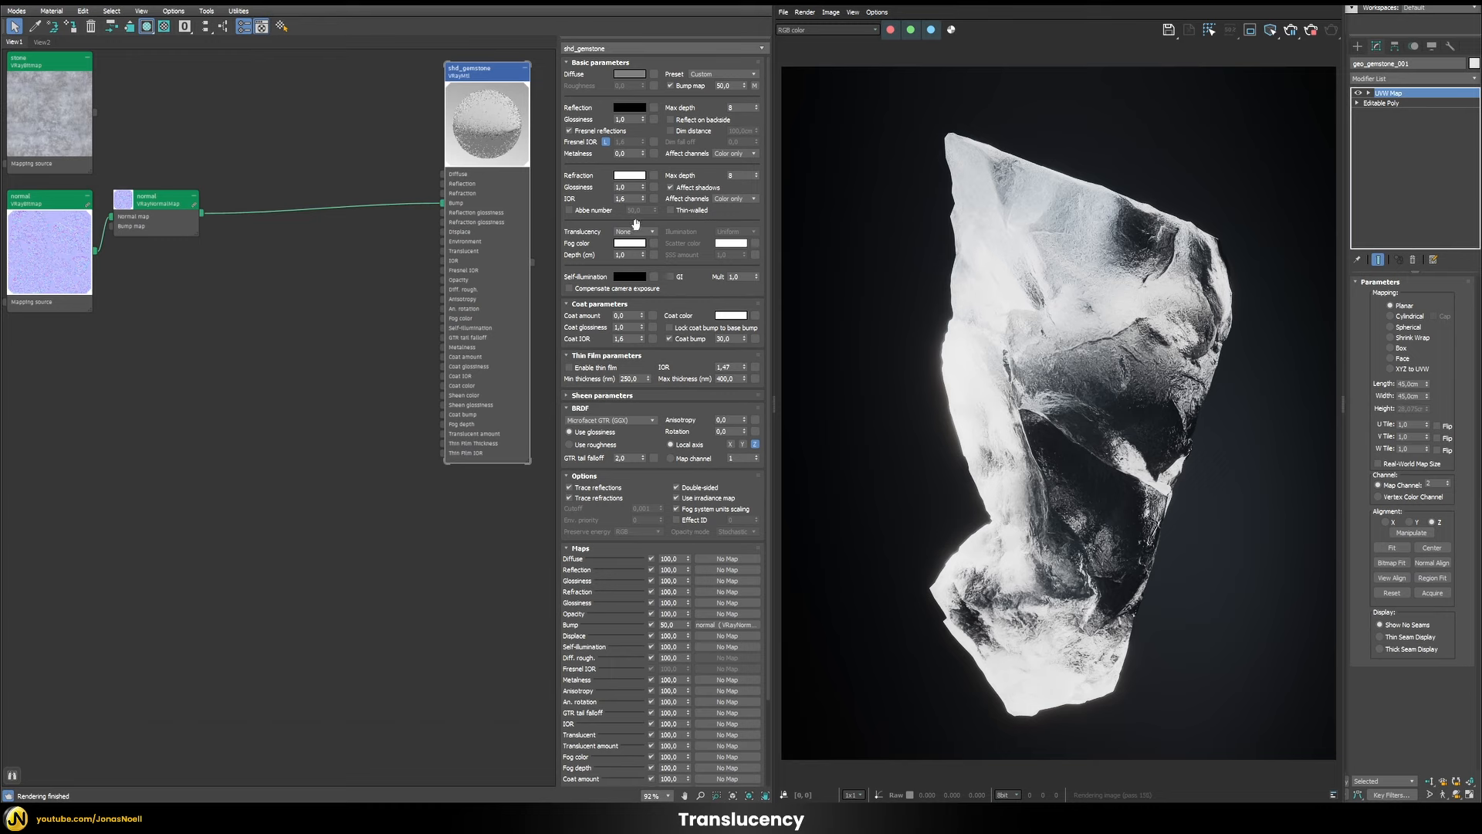
Set the translucency mode of the gemstone material to Volumetric.
click(637, 235)
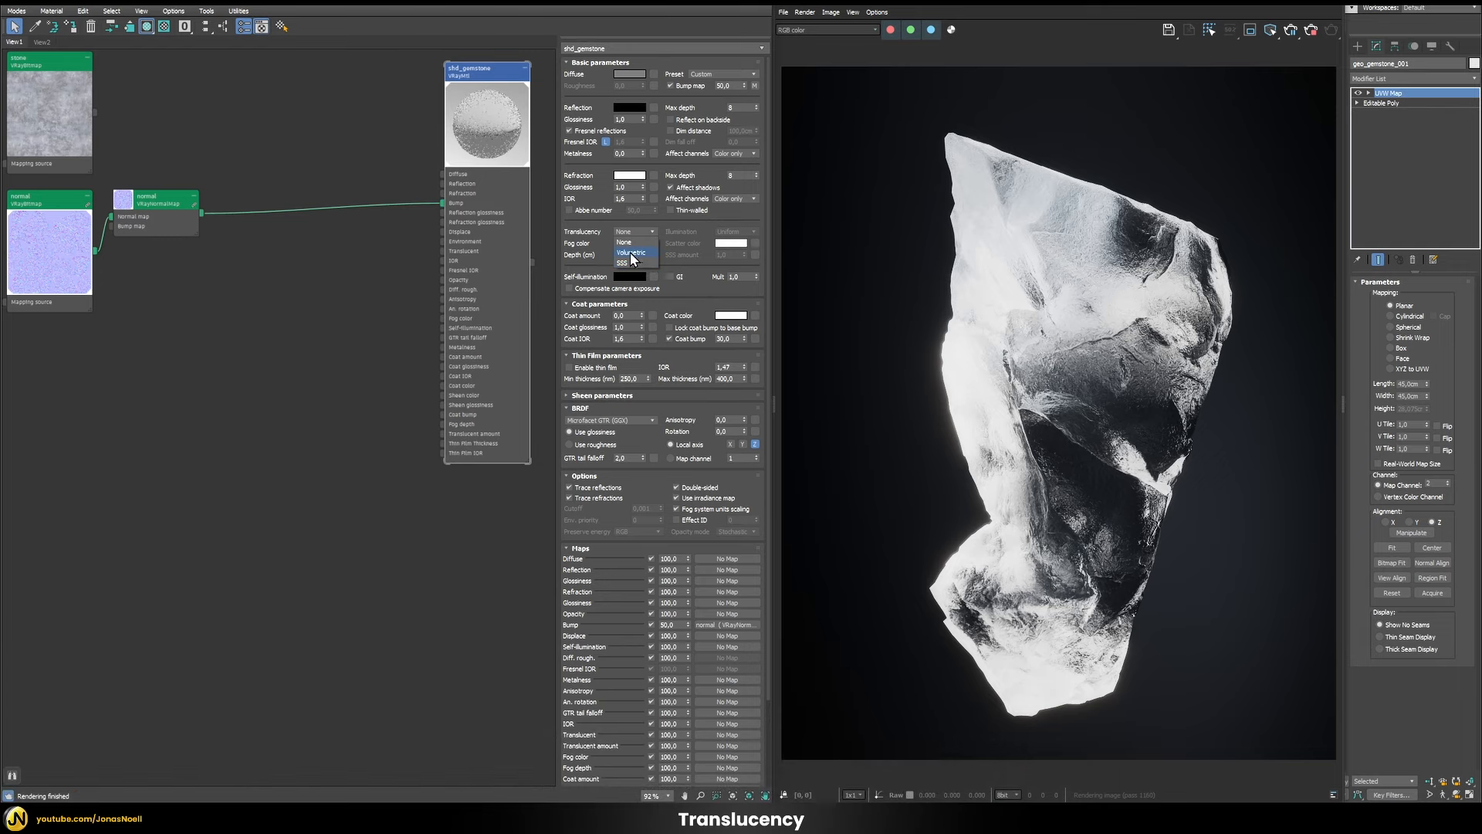
click(631, 253)
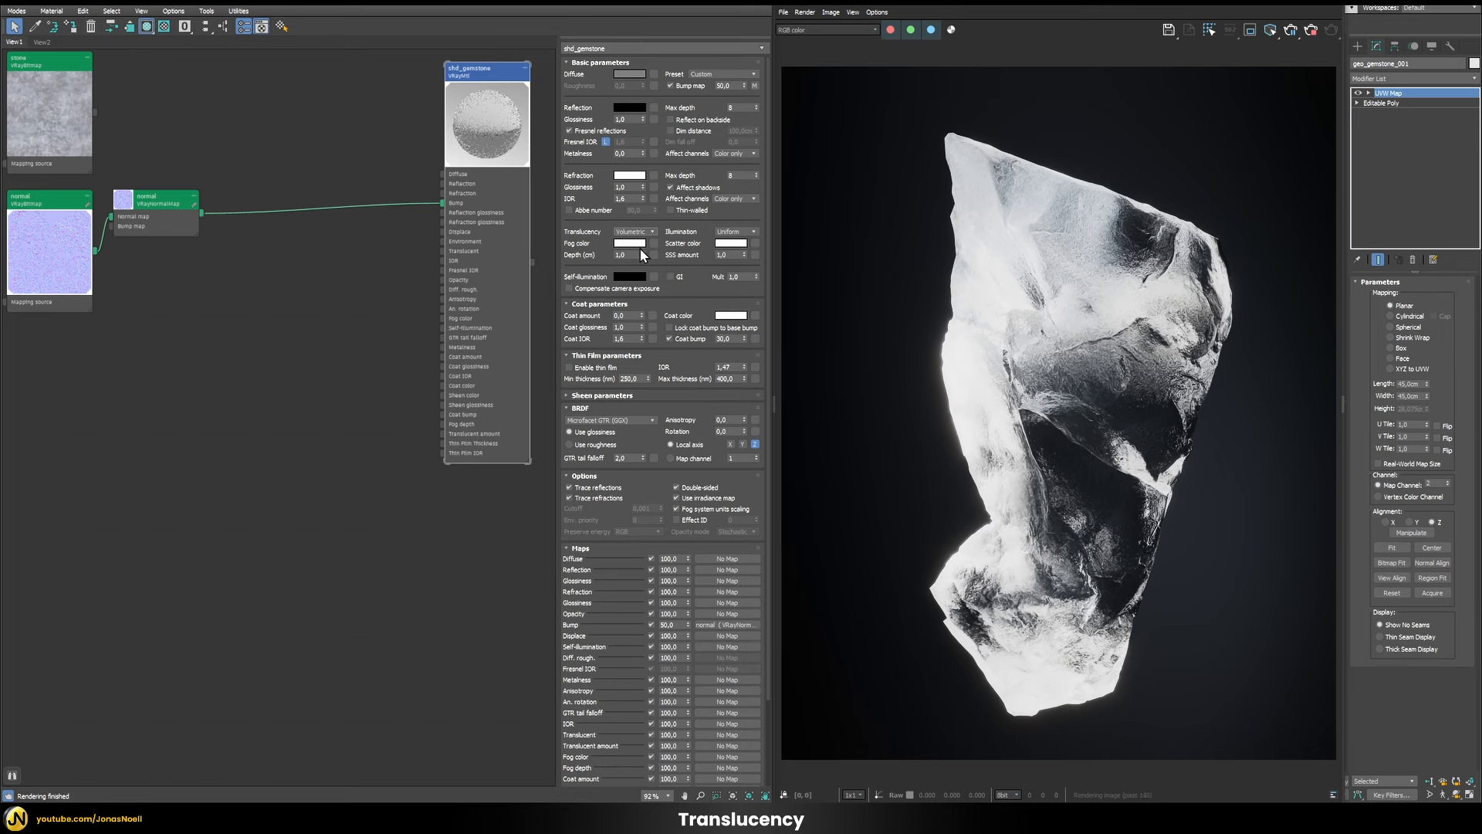
click(545, 262)
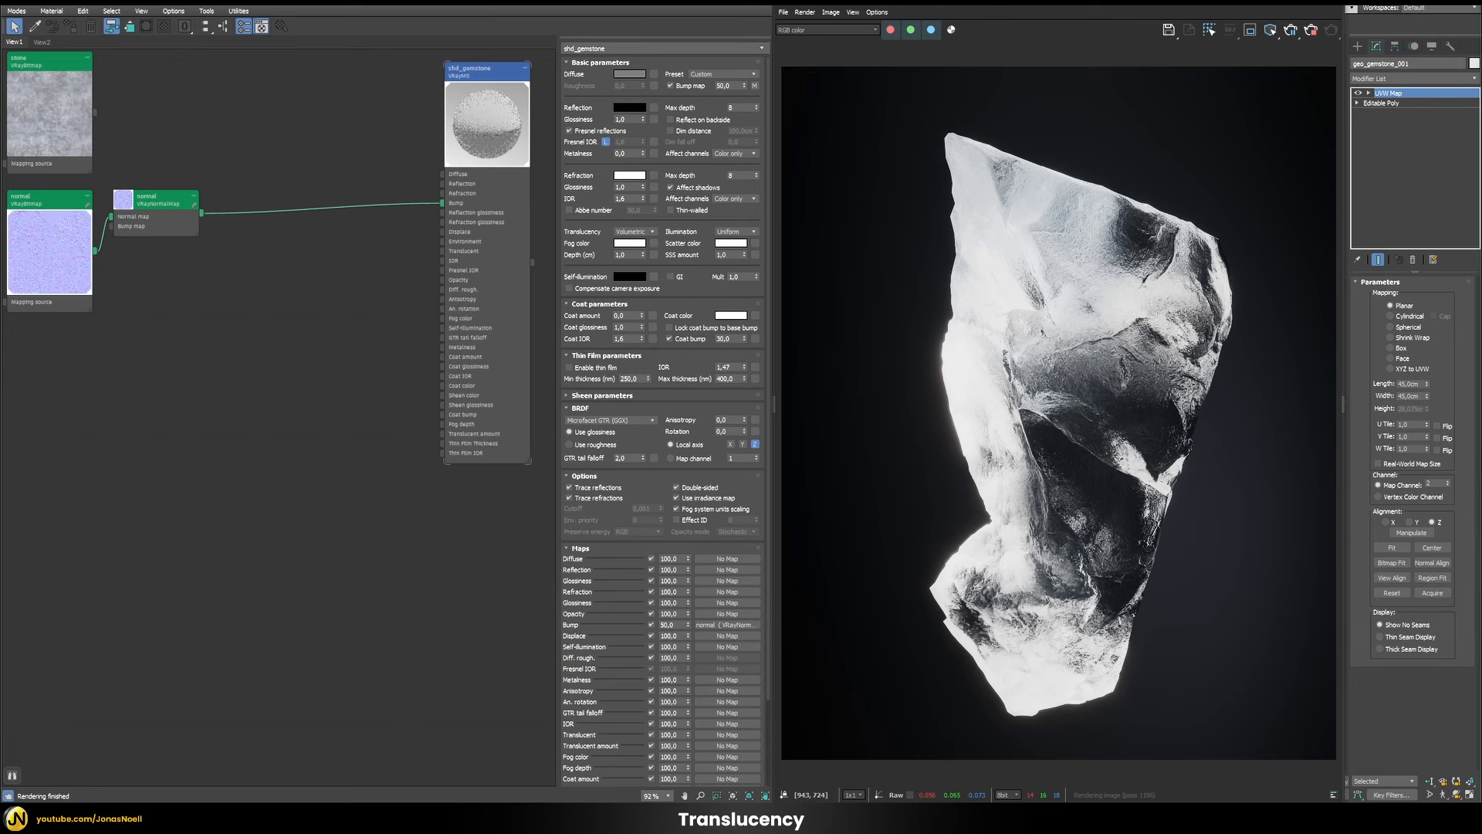
Try a dark grey fog color with a value of 84 on the gemstone material.
click(628, 243)
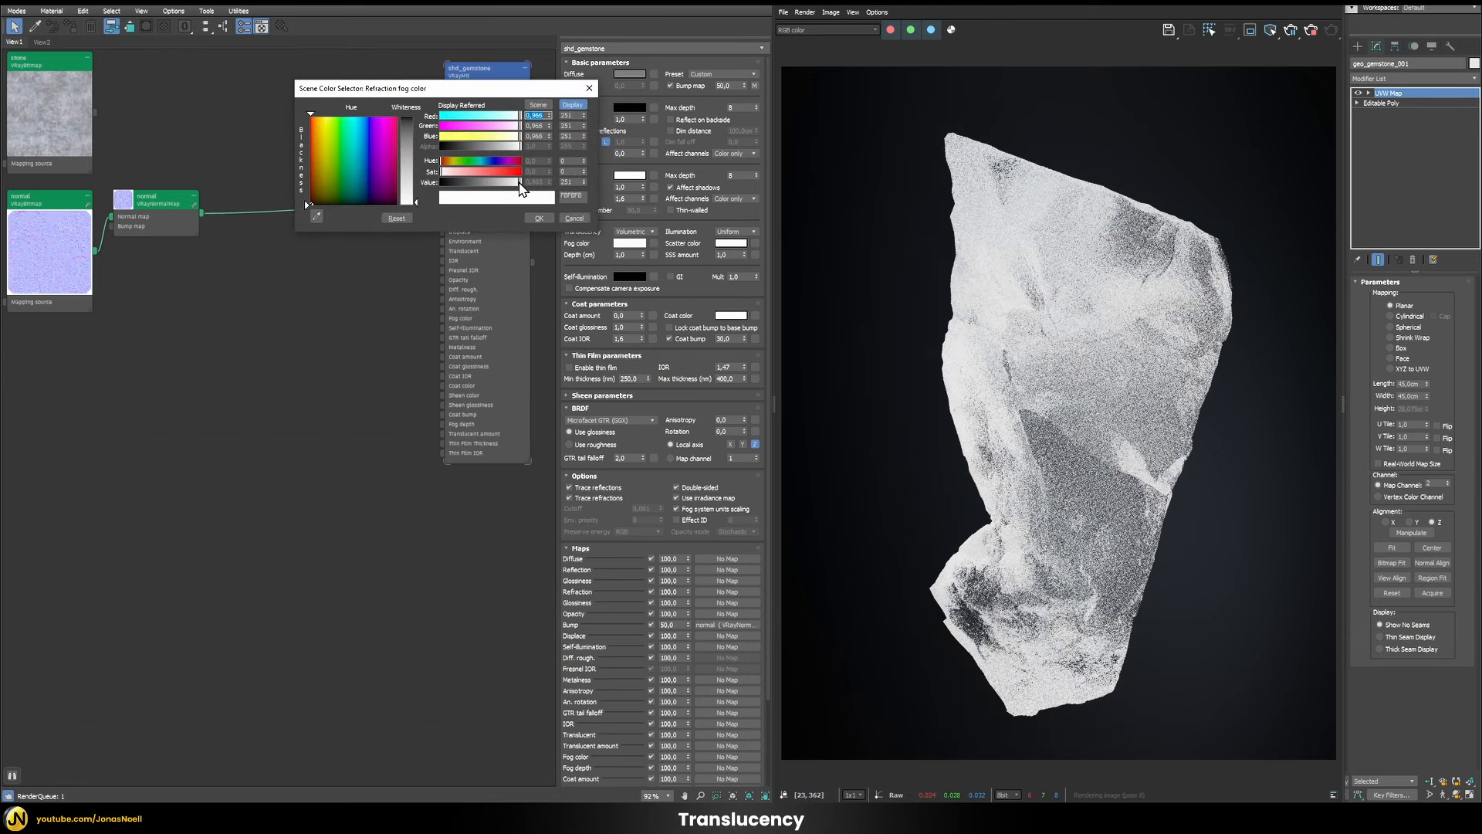
drag(520, 188, 480, 190)
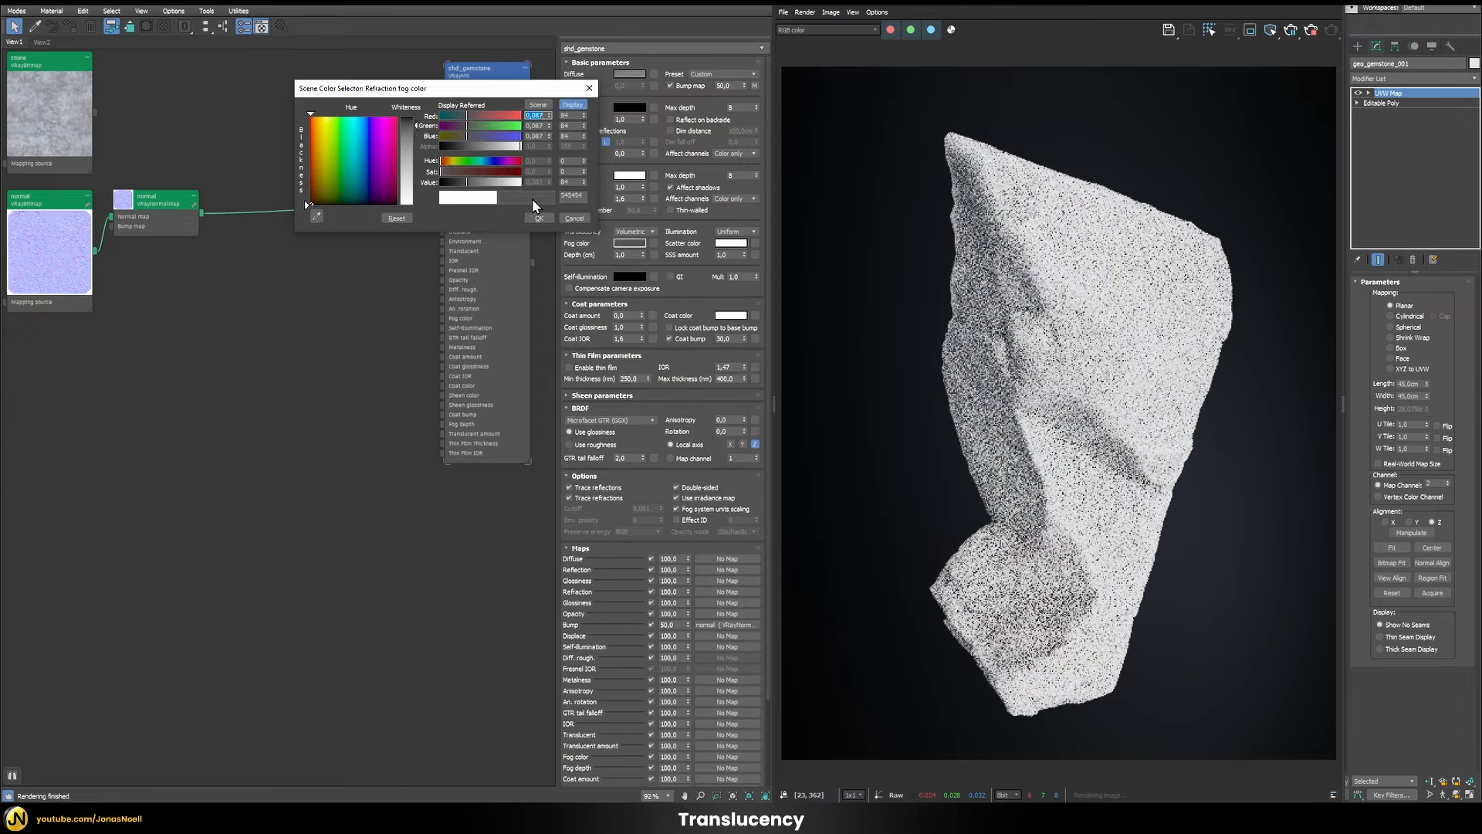
click(575, 218)
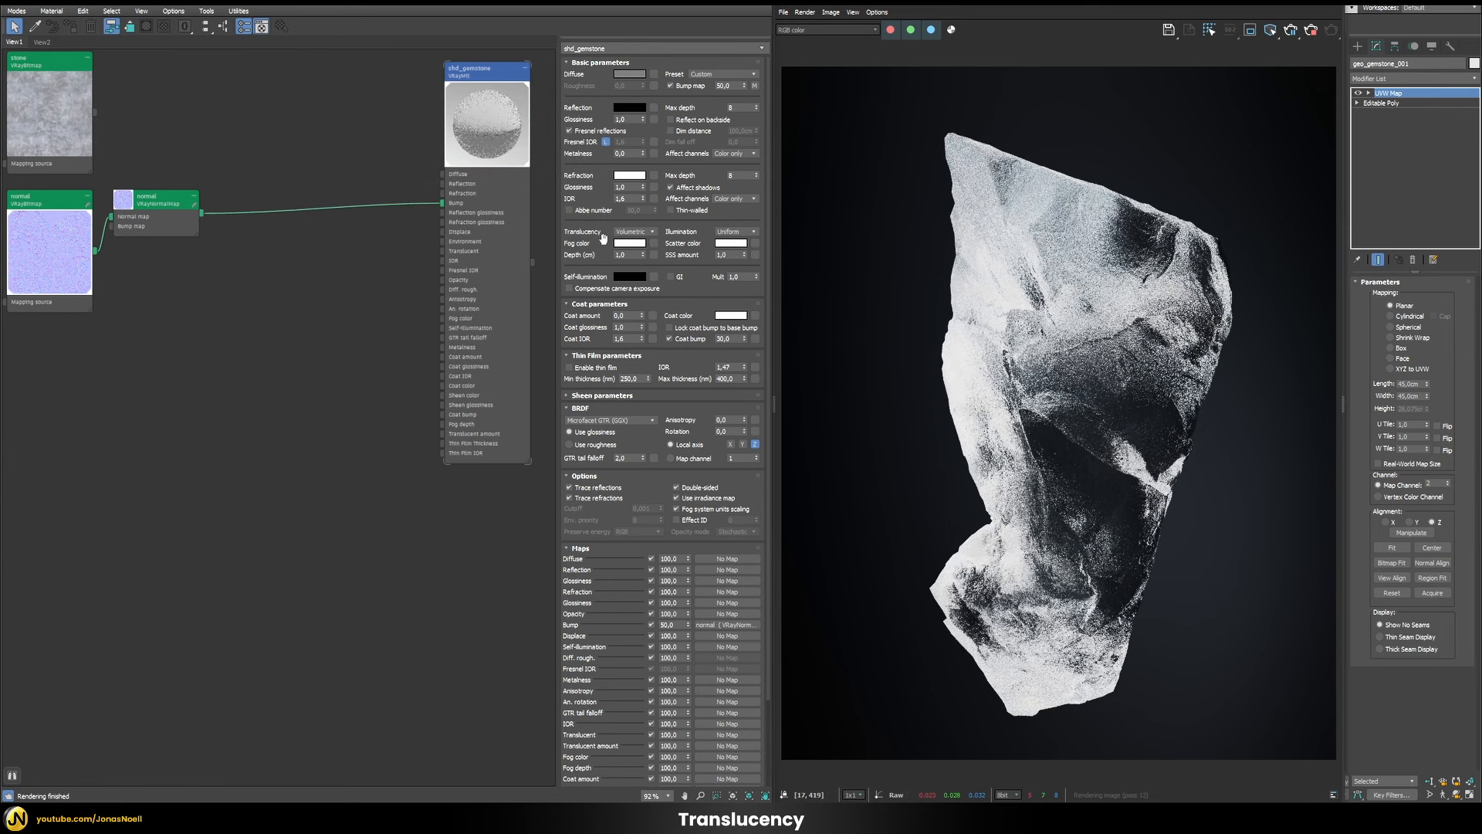
Set the translucency depth of the gemstone material to 100 cm.
click(628, 255)
double_click(628, 255)
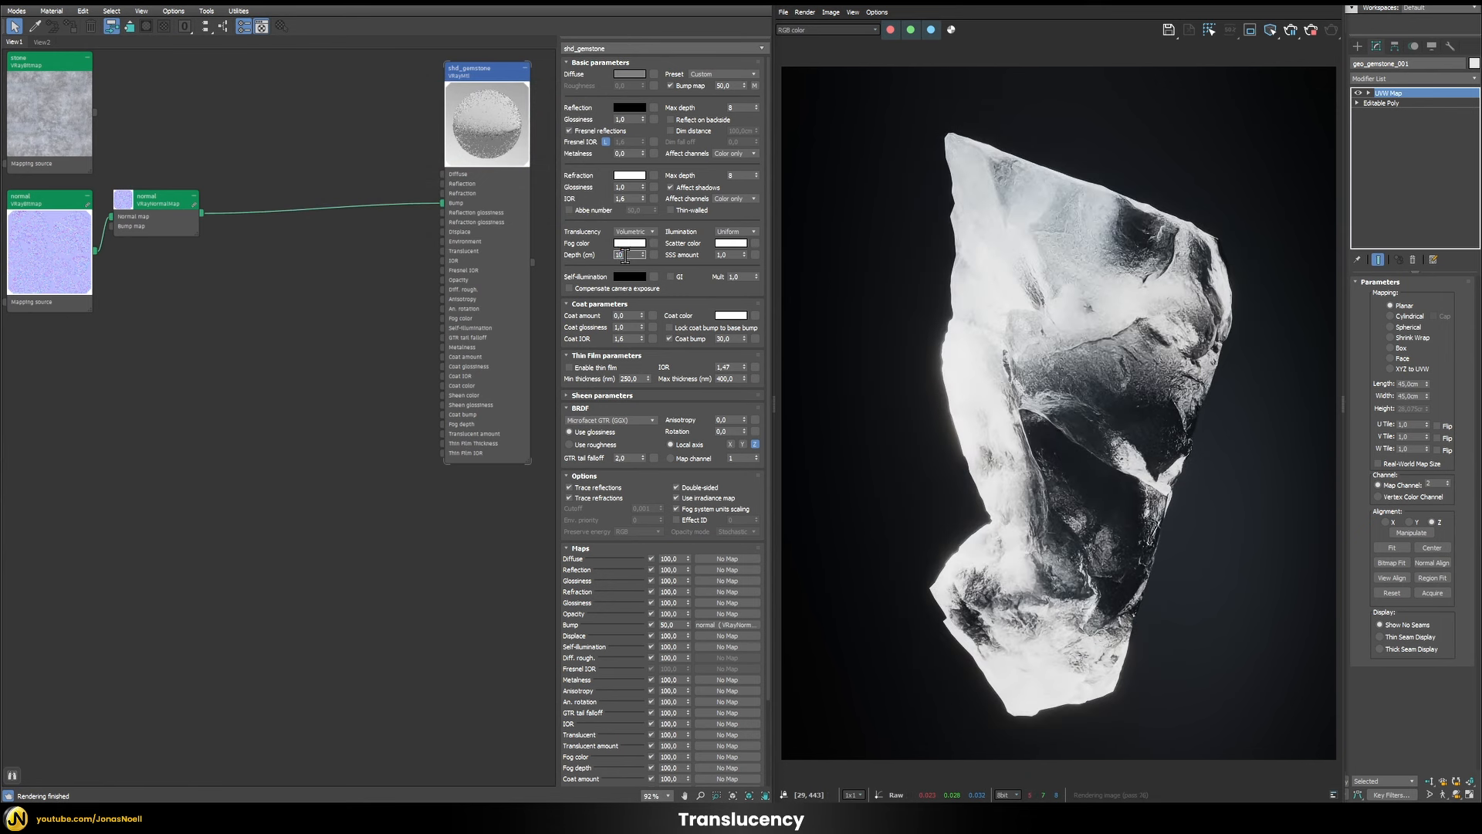
text(100)
key(Return)
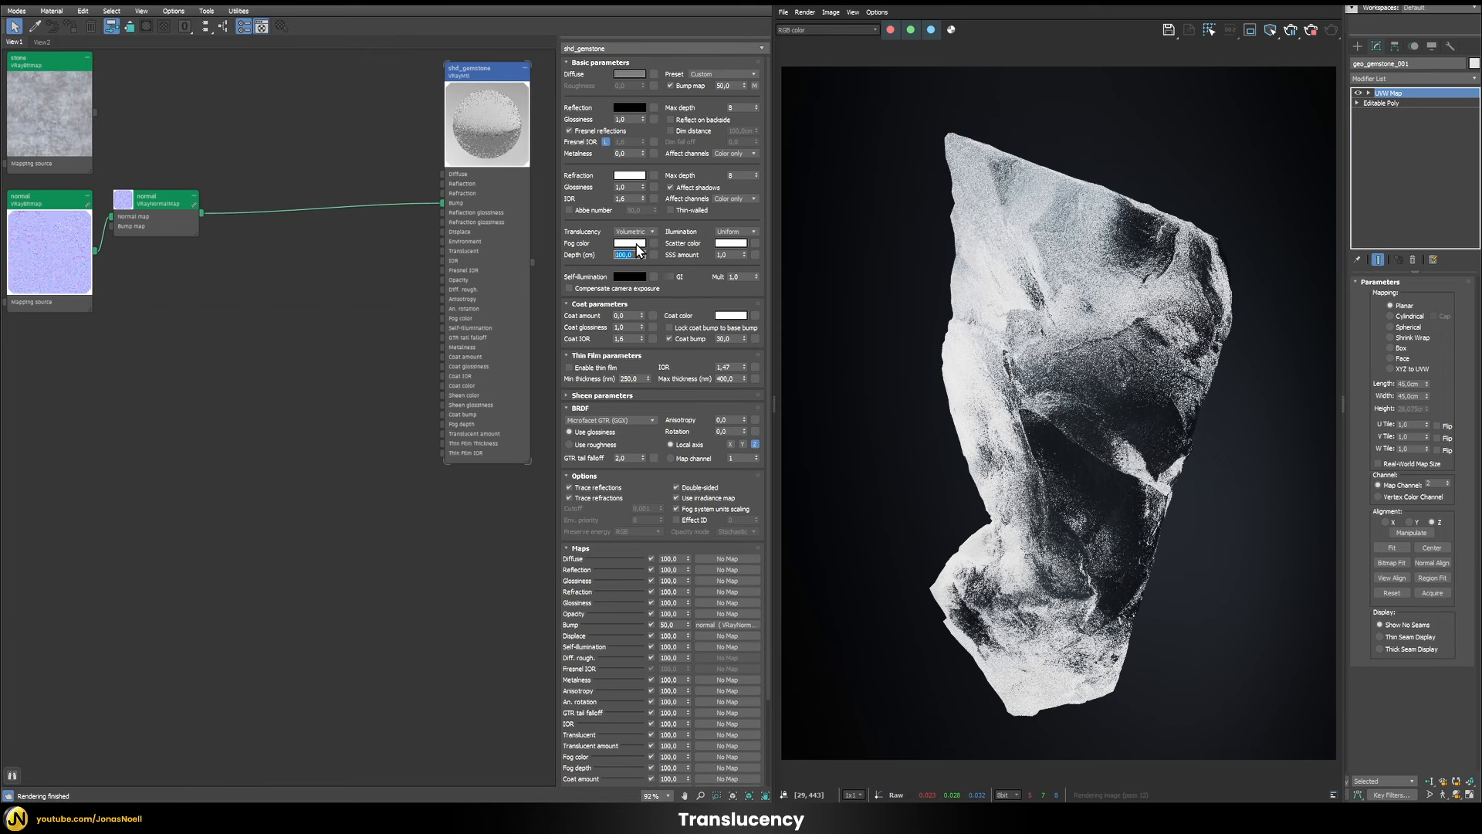
Try grey fog colors of varying brightness on the gemstone material, from a near-black value of 29 up to a near-white 247.
click(630, 243)
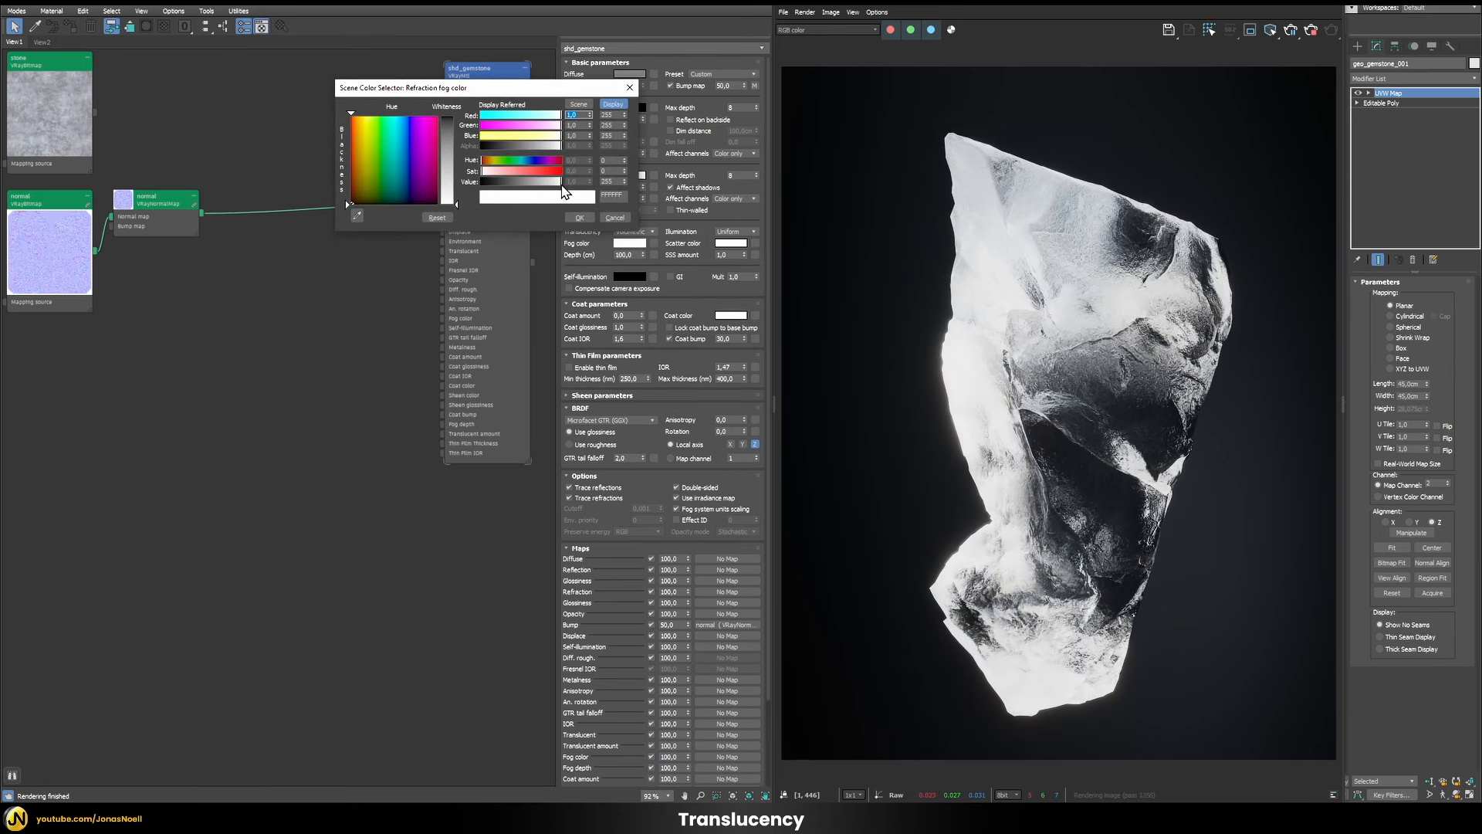
drag(565, 190, 534, 190)
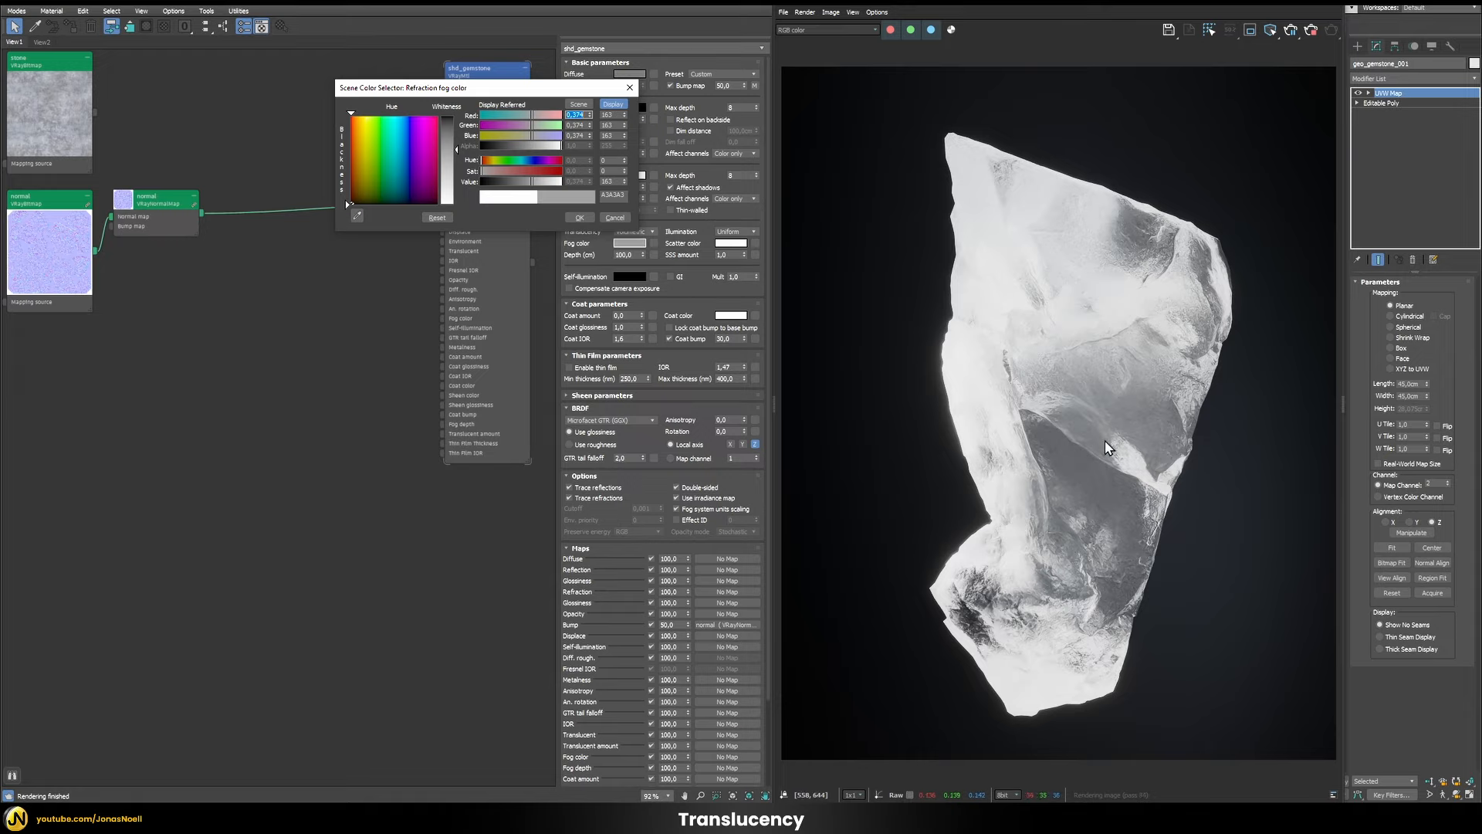
drag(528, 185, 508, 187)
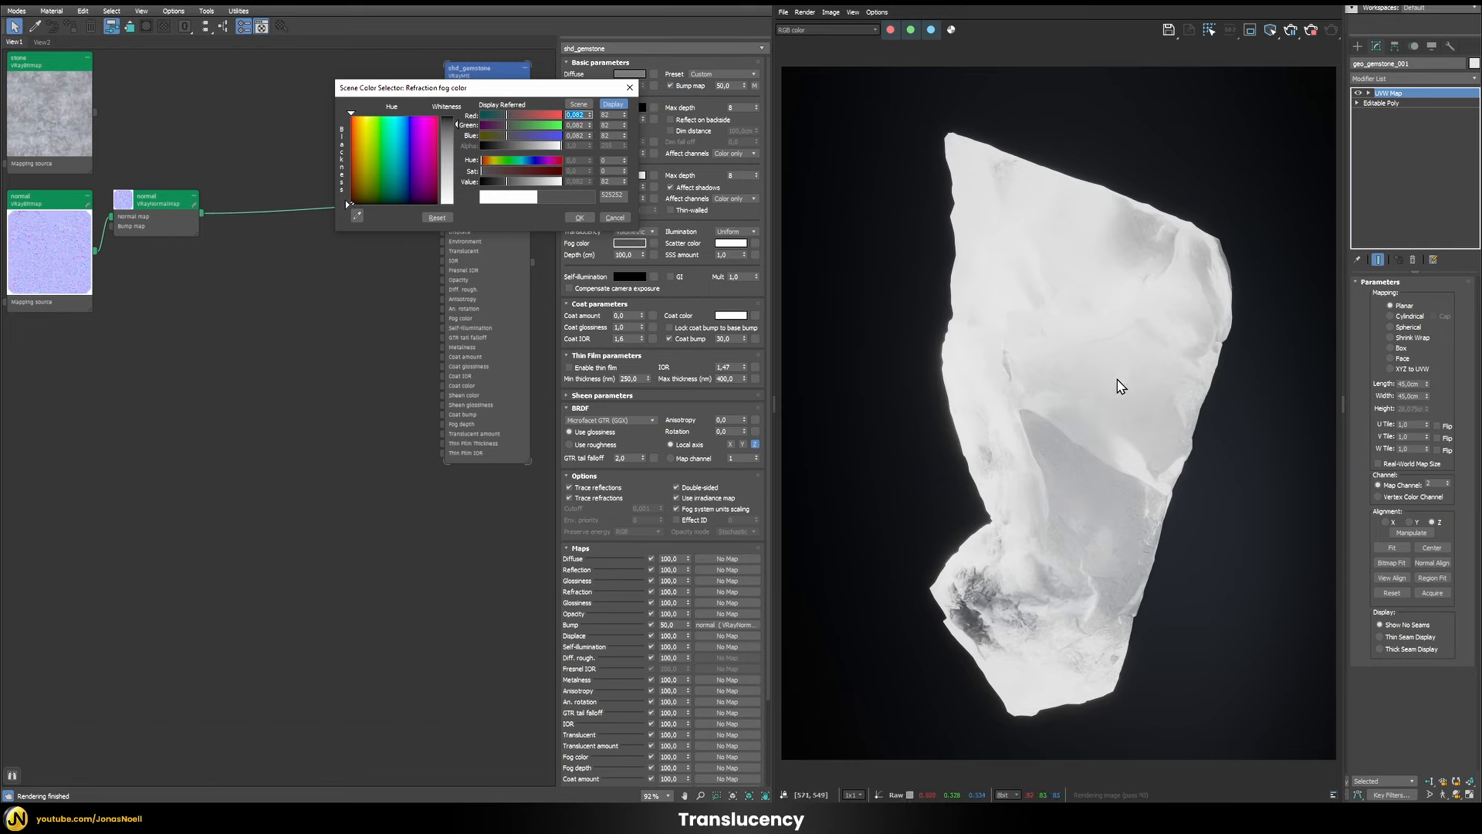
drag(502, 190, 487, 192)
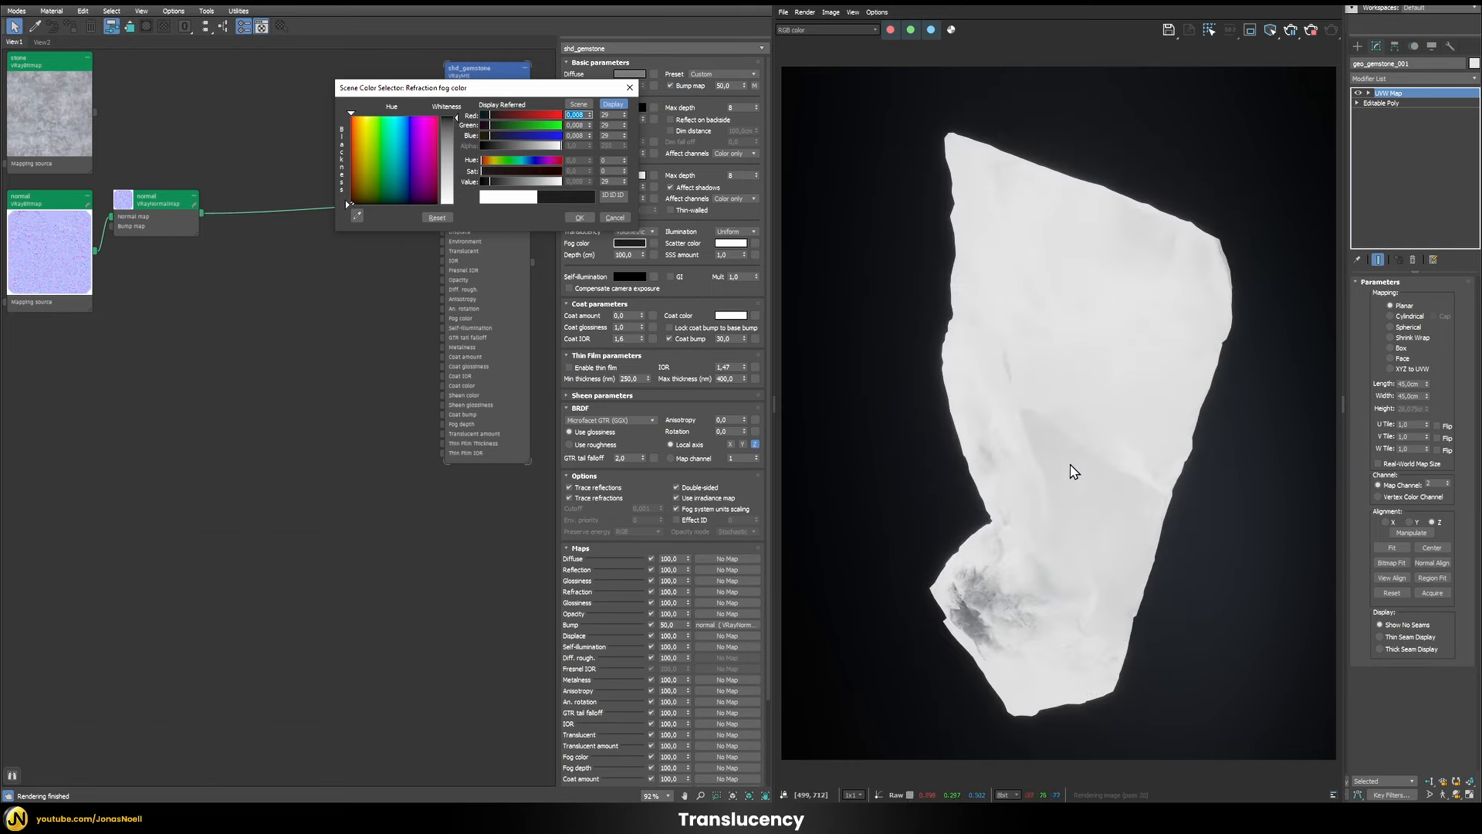
click(559, 181)
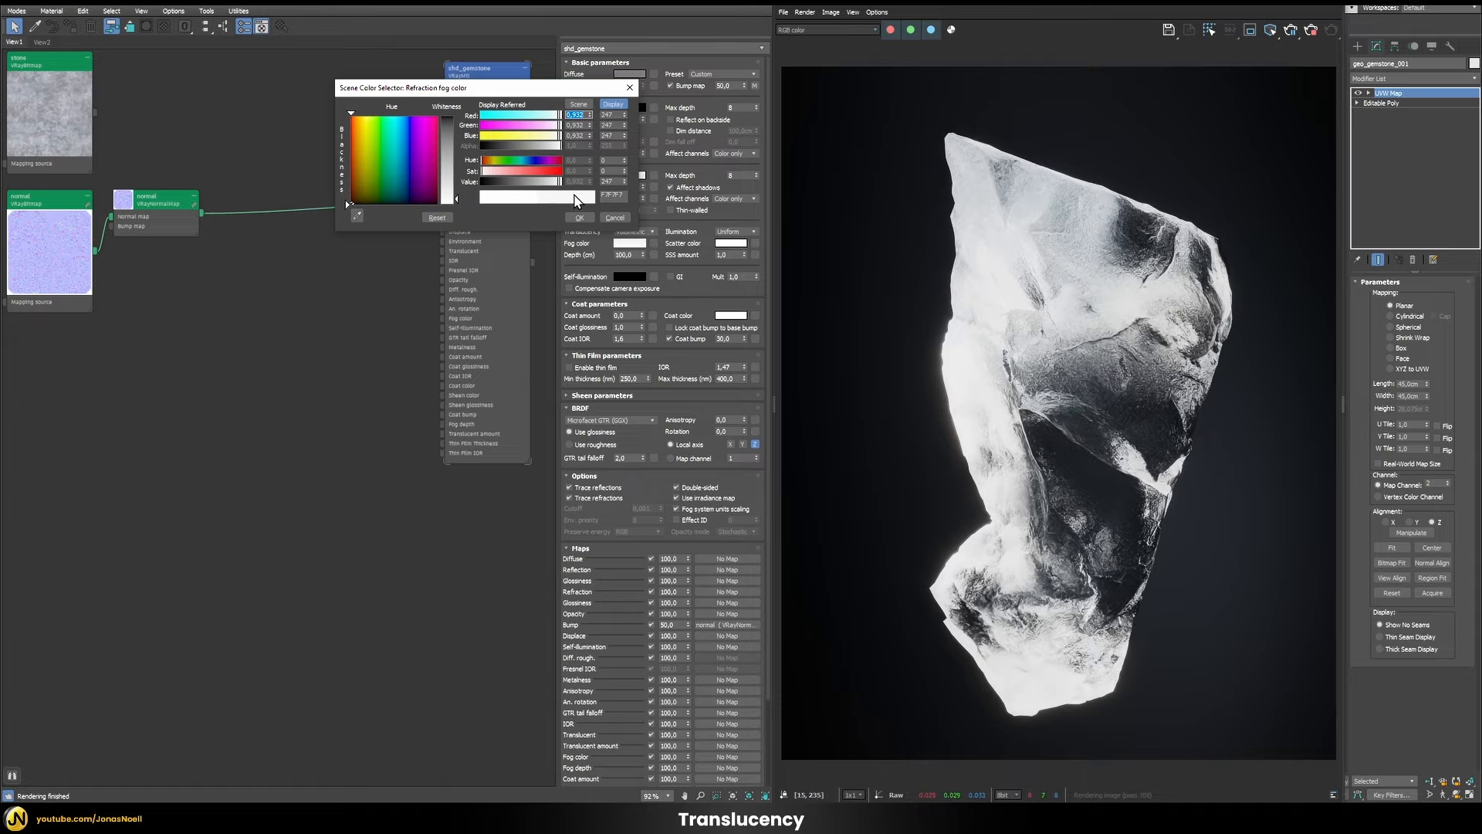
drag(560, 183, 507, 193)
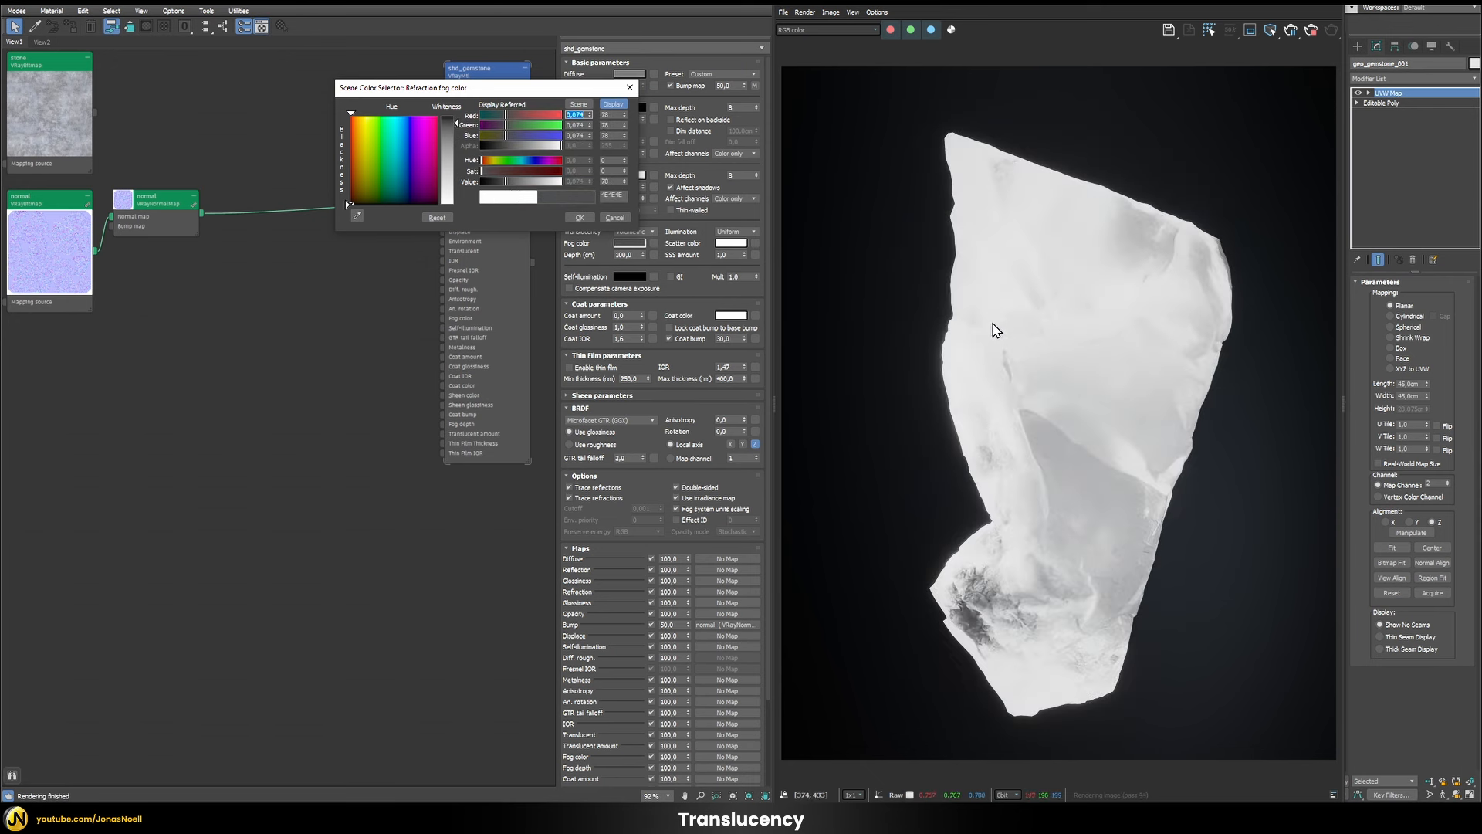
drag(514, 185, 556, 185)
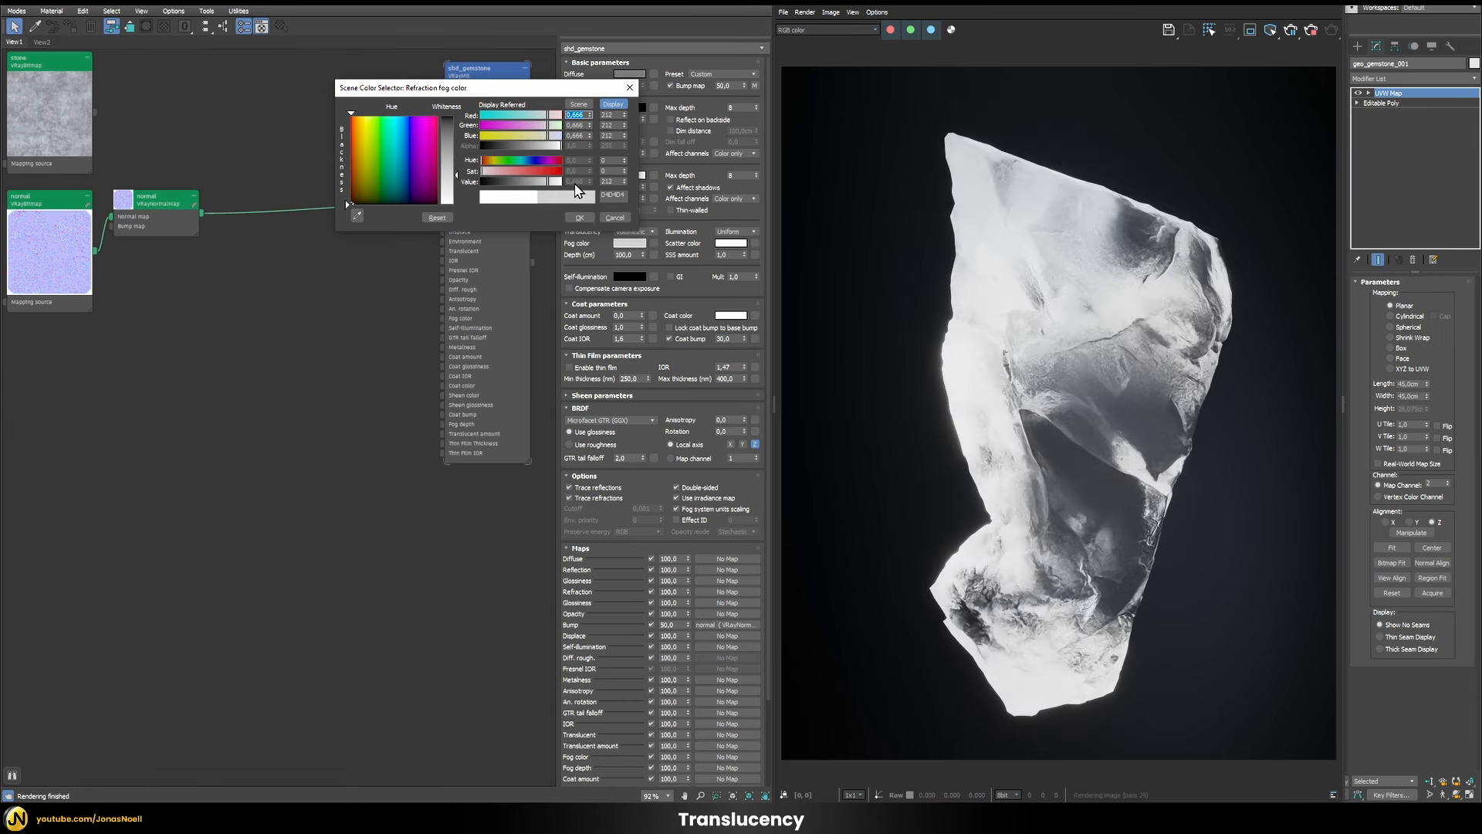
click(613, 217)
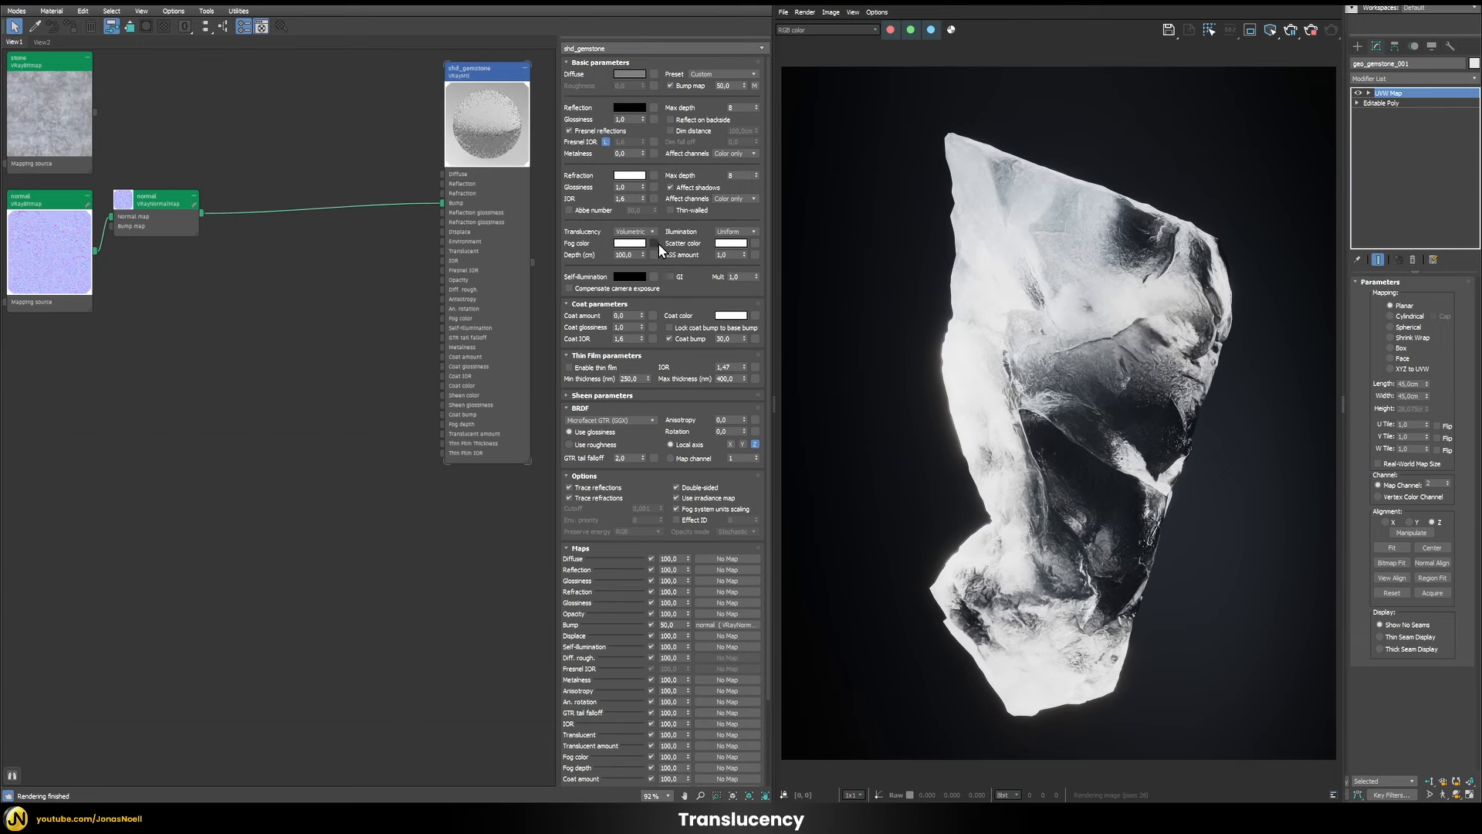
Assign a Gradient Ramp map to the fog color of the gemstone material.
click(654, 243)
text(grad)
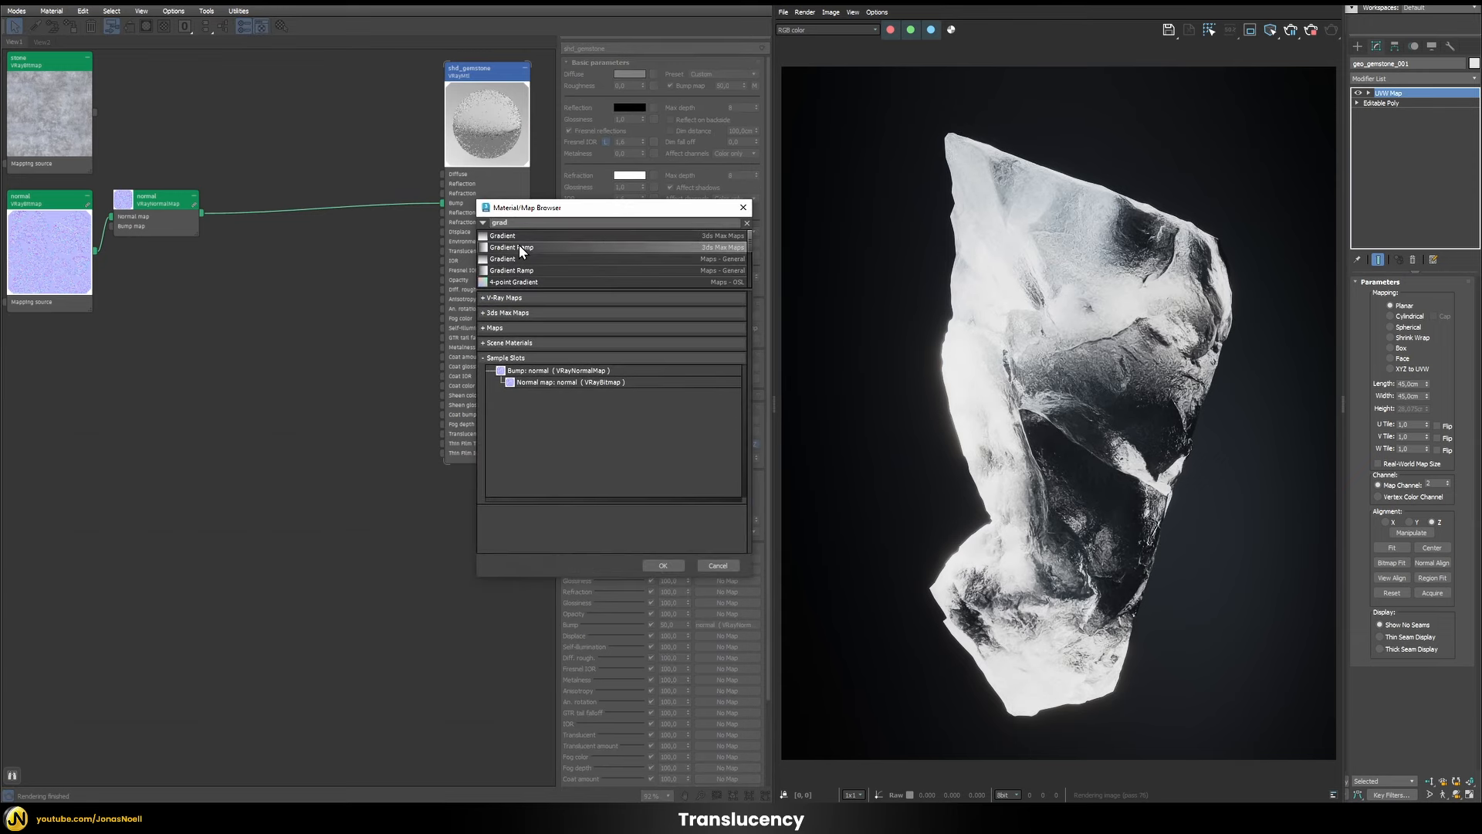
double_click(518, 247)
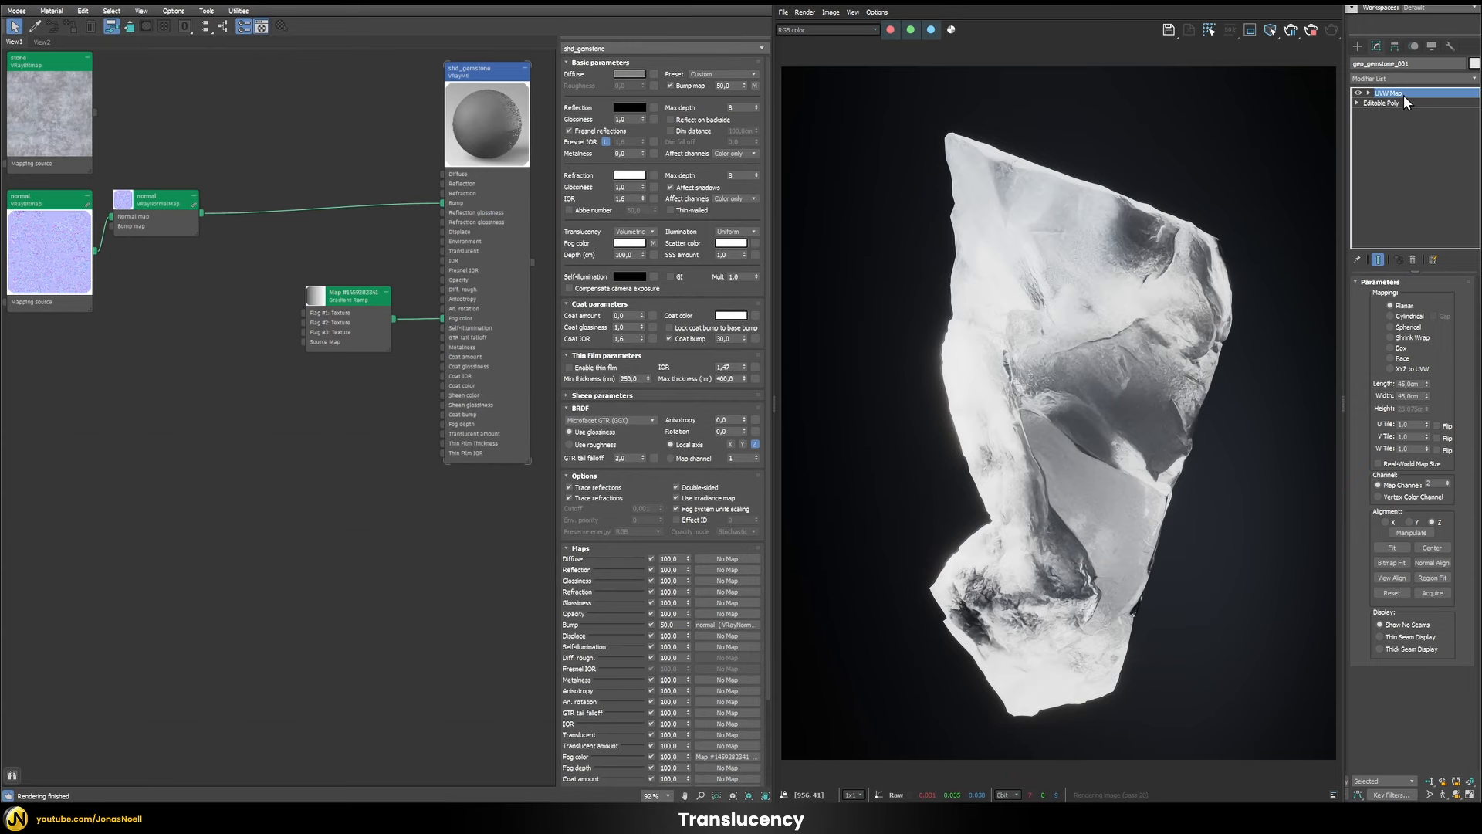
Brighten the middle flag of the fog color's Gradient Ramp slightly and move it toward the dark end, to about position 28.
click(349, 297)
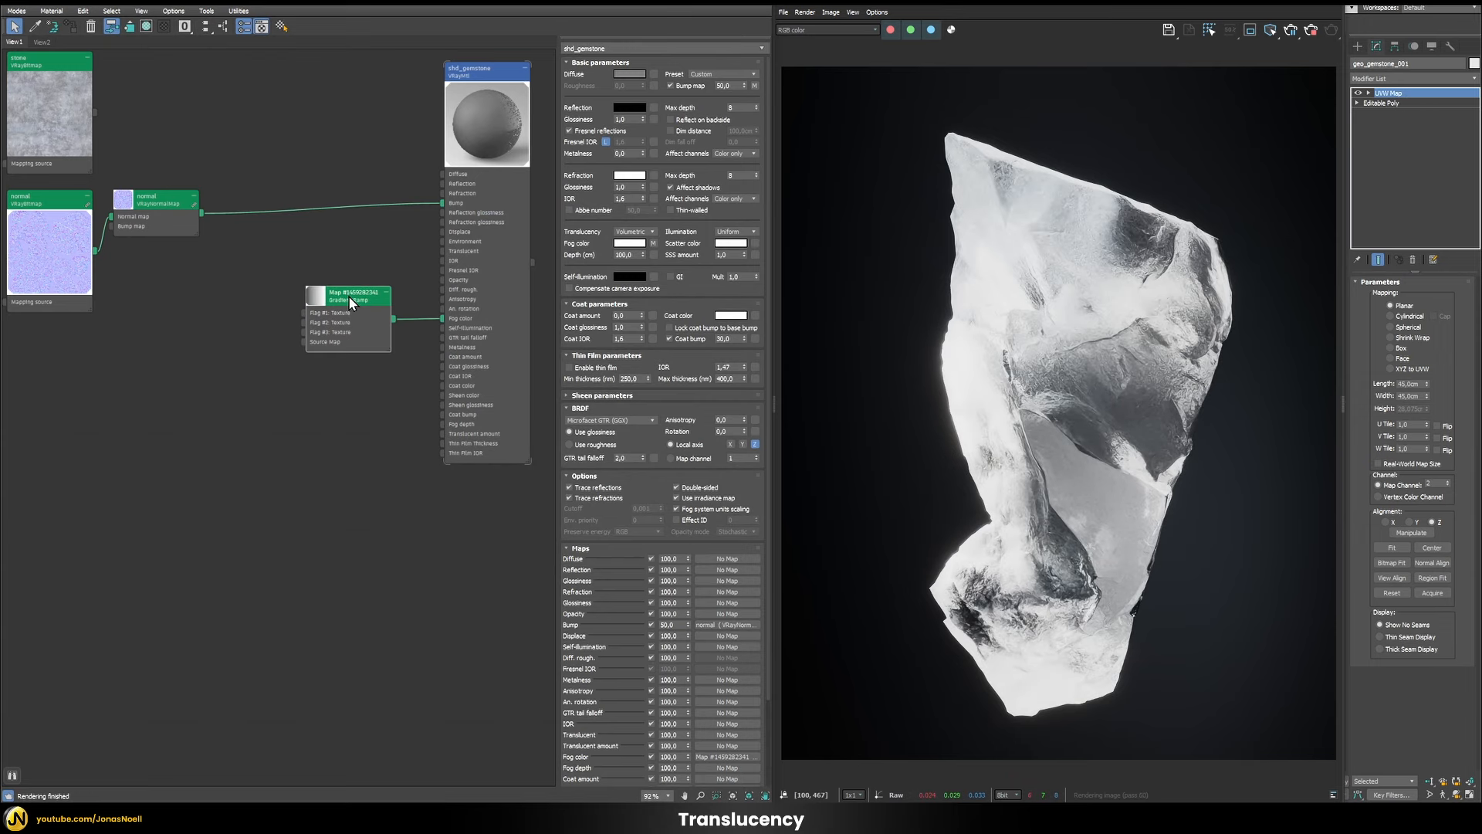
double_click(349, 295)
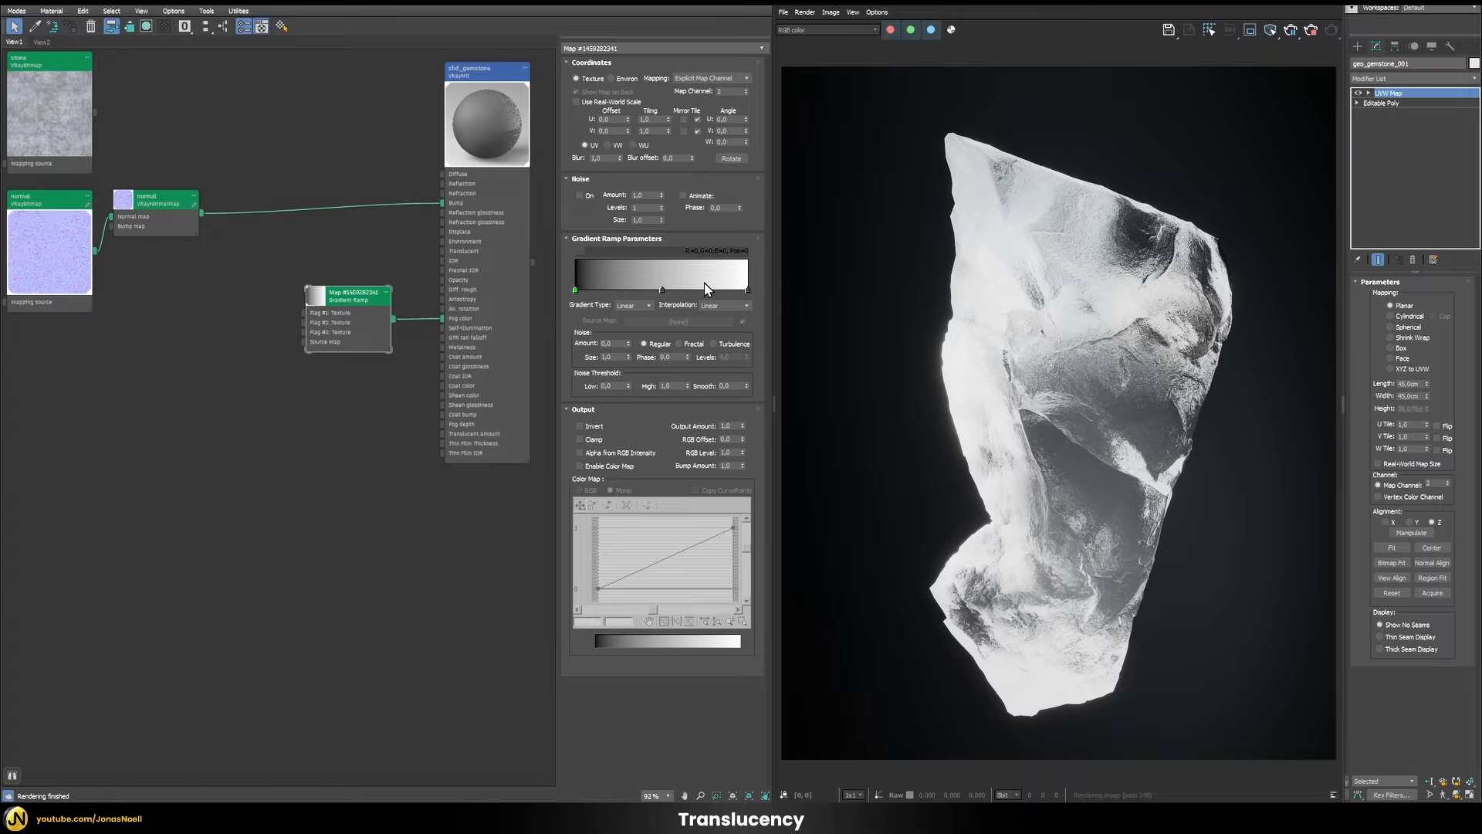
drag(662, 292, 650, 292)
double_click(648, 292)
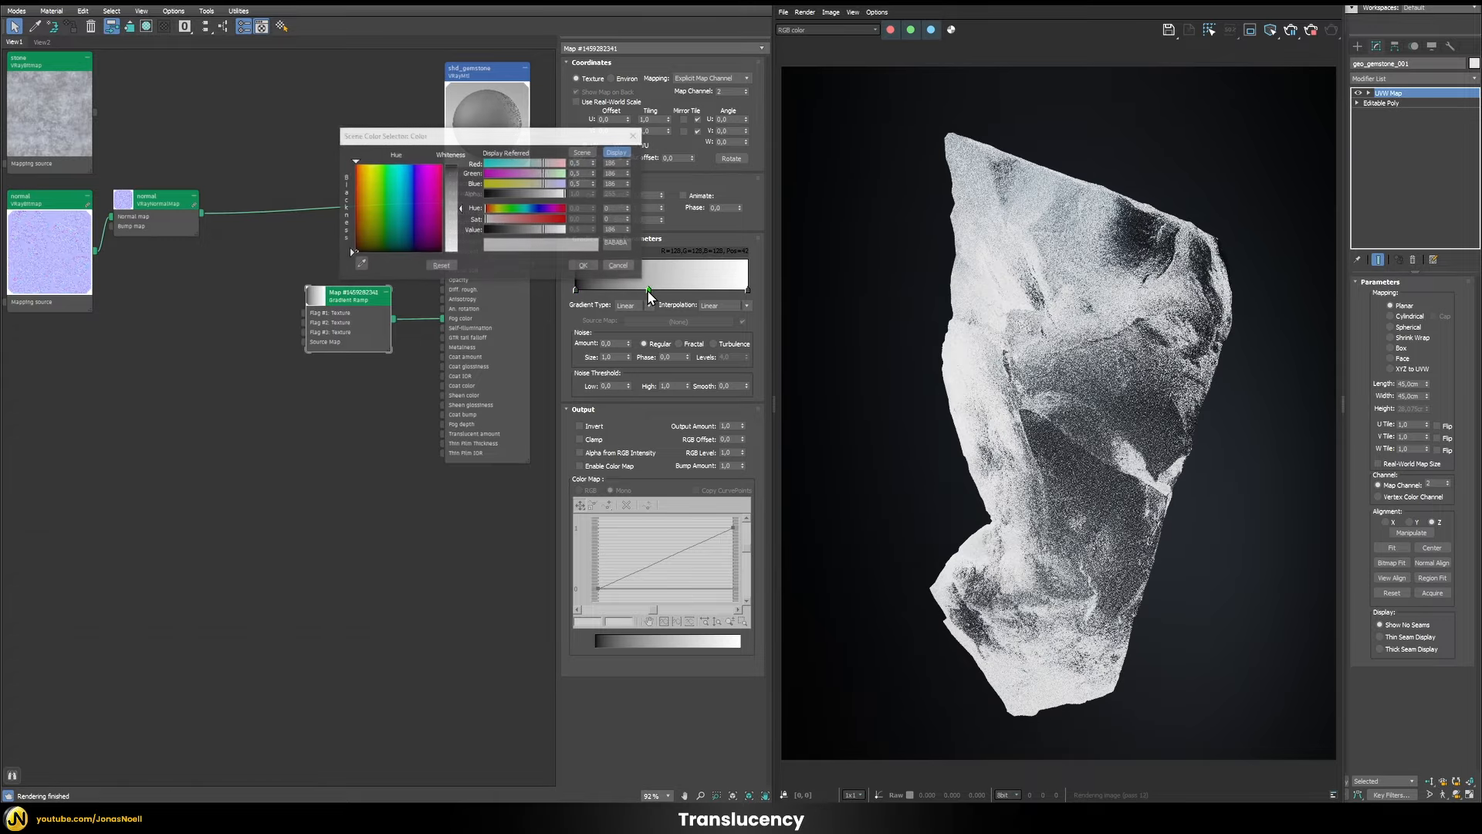
drag(540, 230, 551, 232)
click(584, 266)
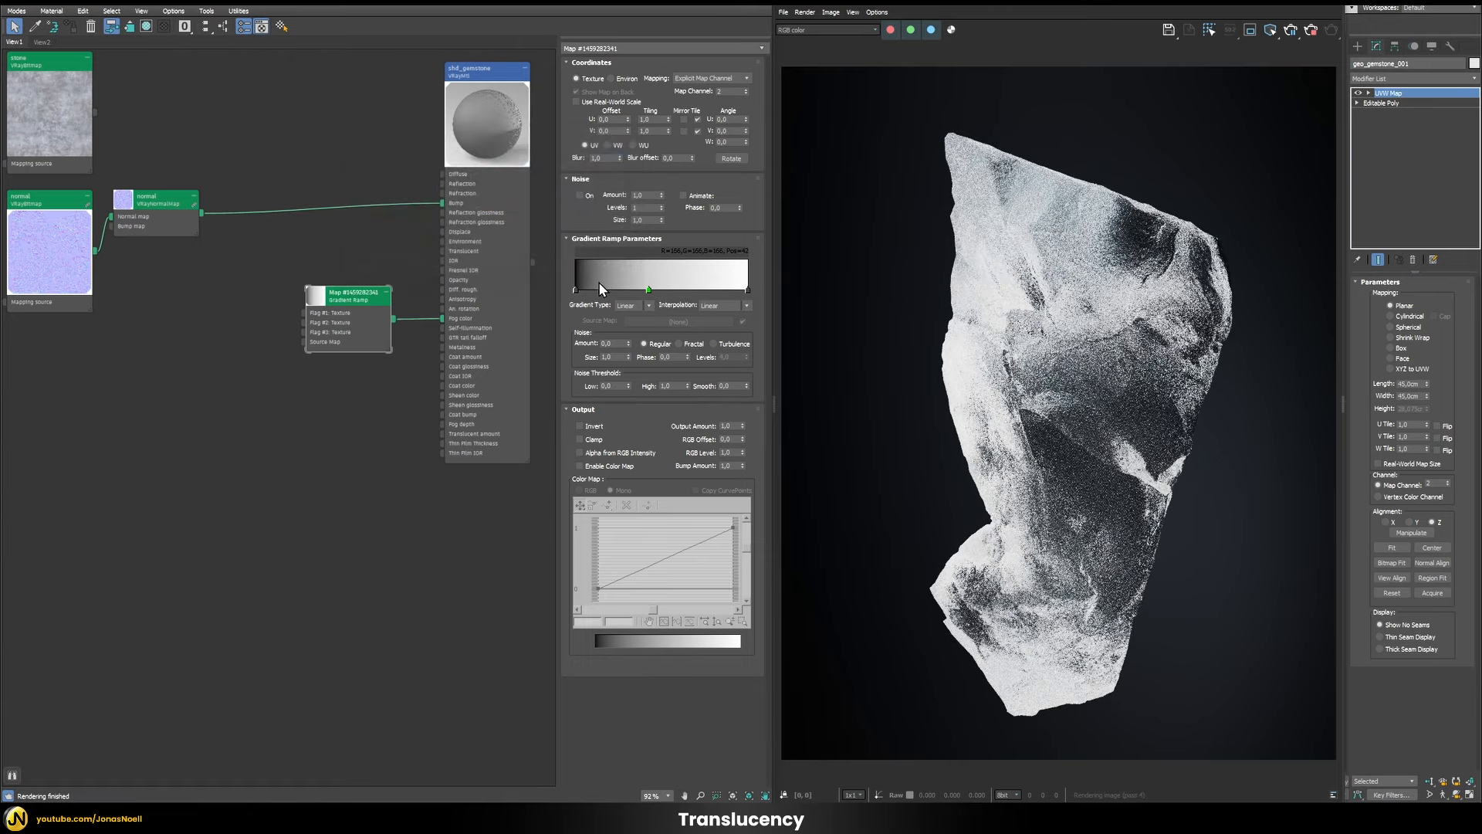
drag(647, 289, 624, 289)
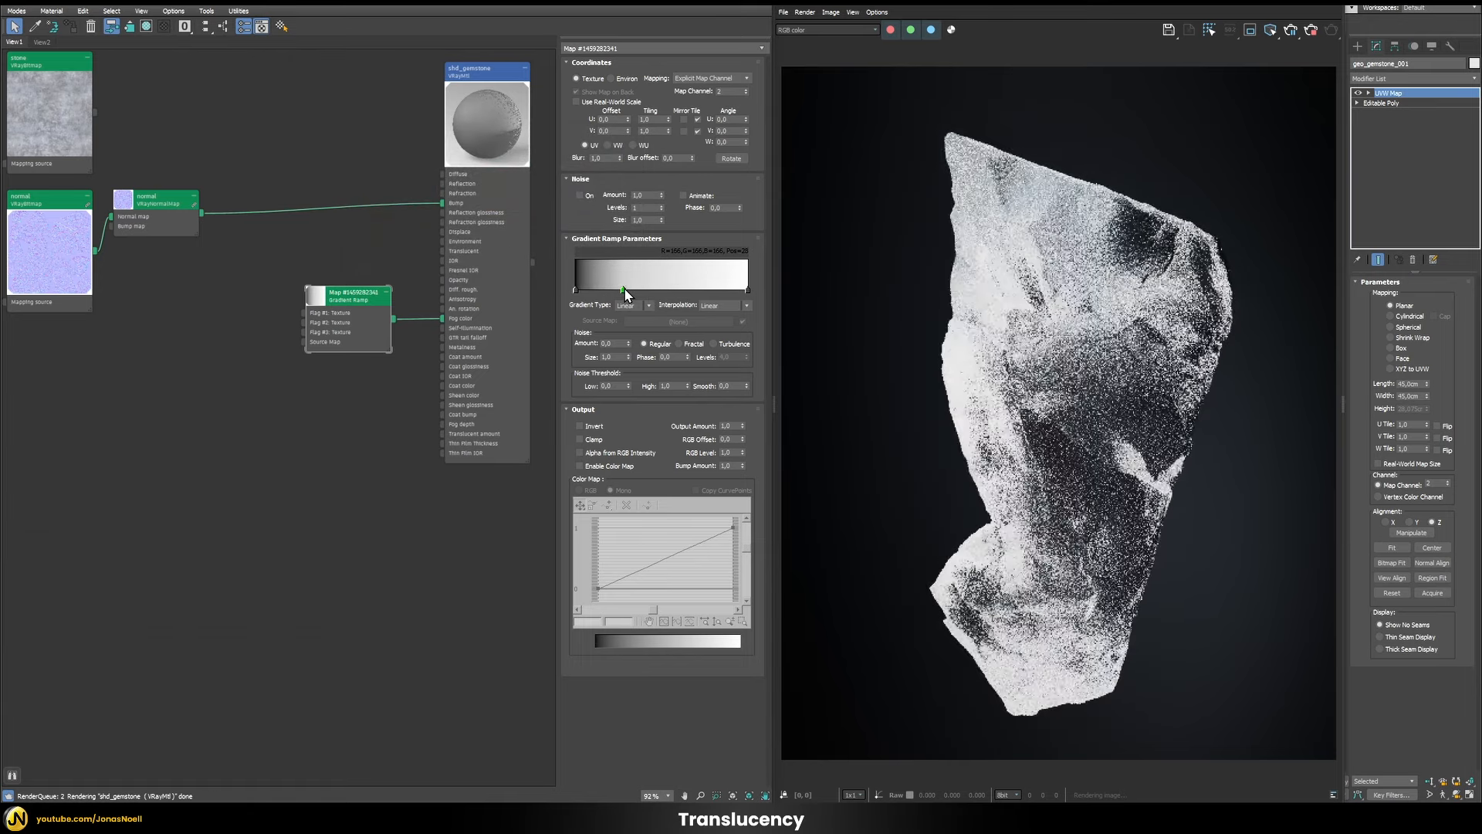
Lighten the starting black flag of the Gradient Ramp to a dark grey with a value of 93.
click(575, 290)
double_click(575, 290)
drag(431, 229, 438, 229)
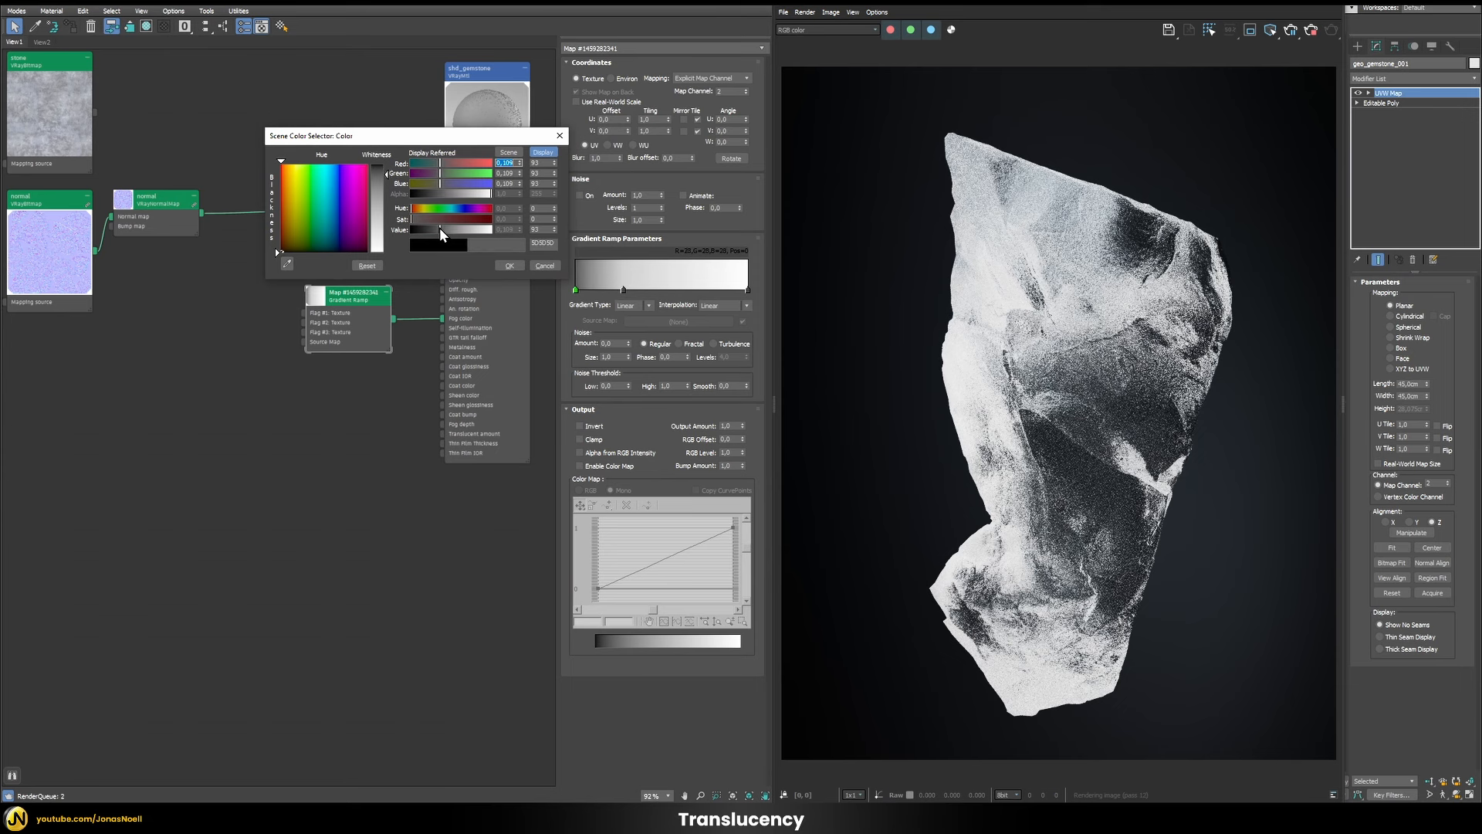
click(509, 265)
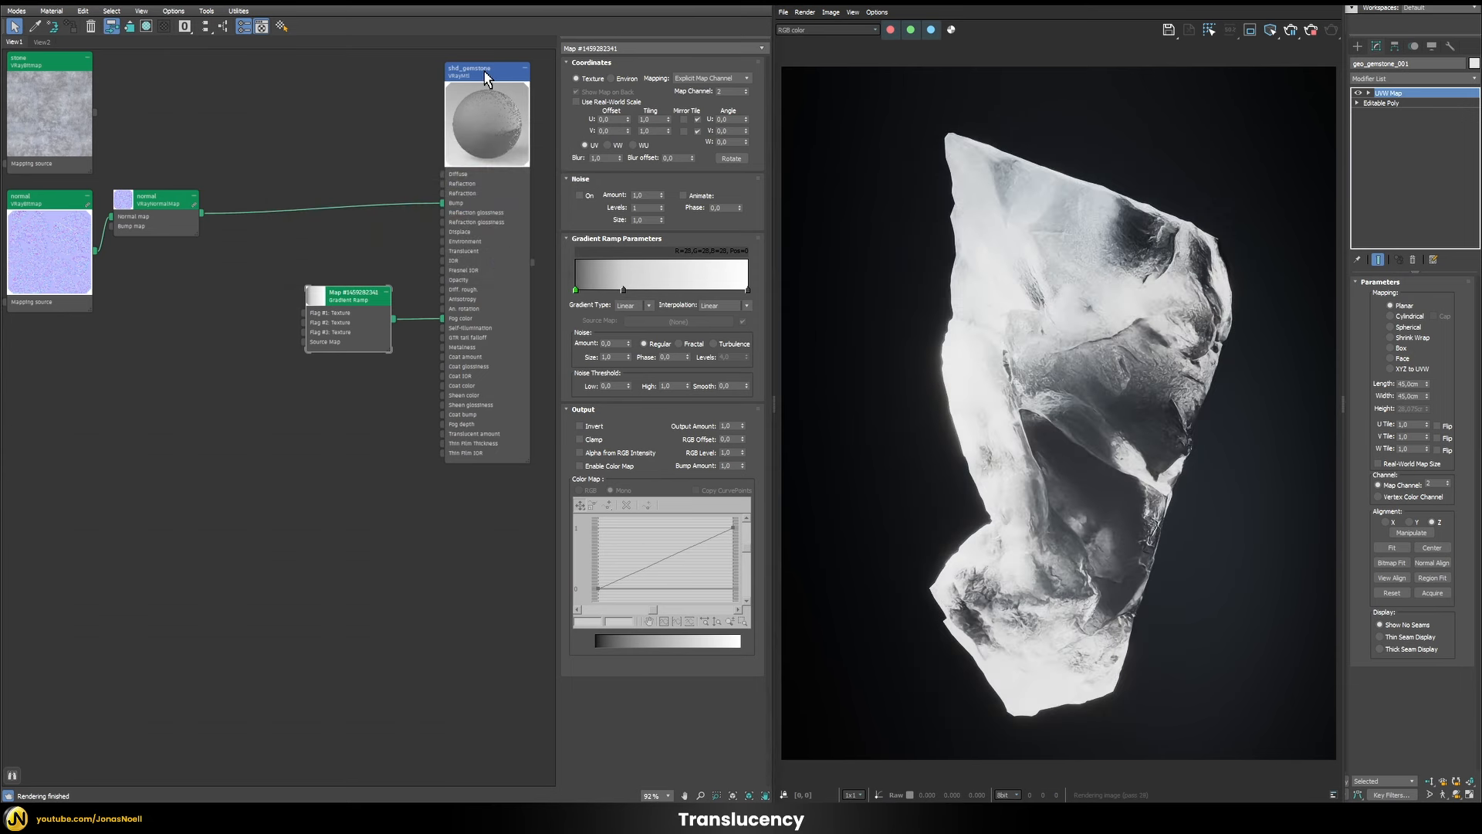
Try a translucency depth of 15 cm on the gemstone material and settle on 10 cm.
double_click(486, 75)
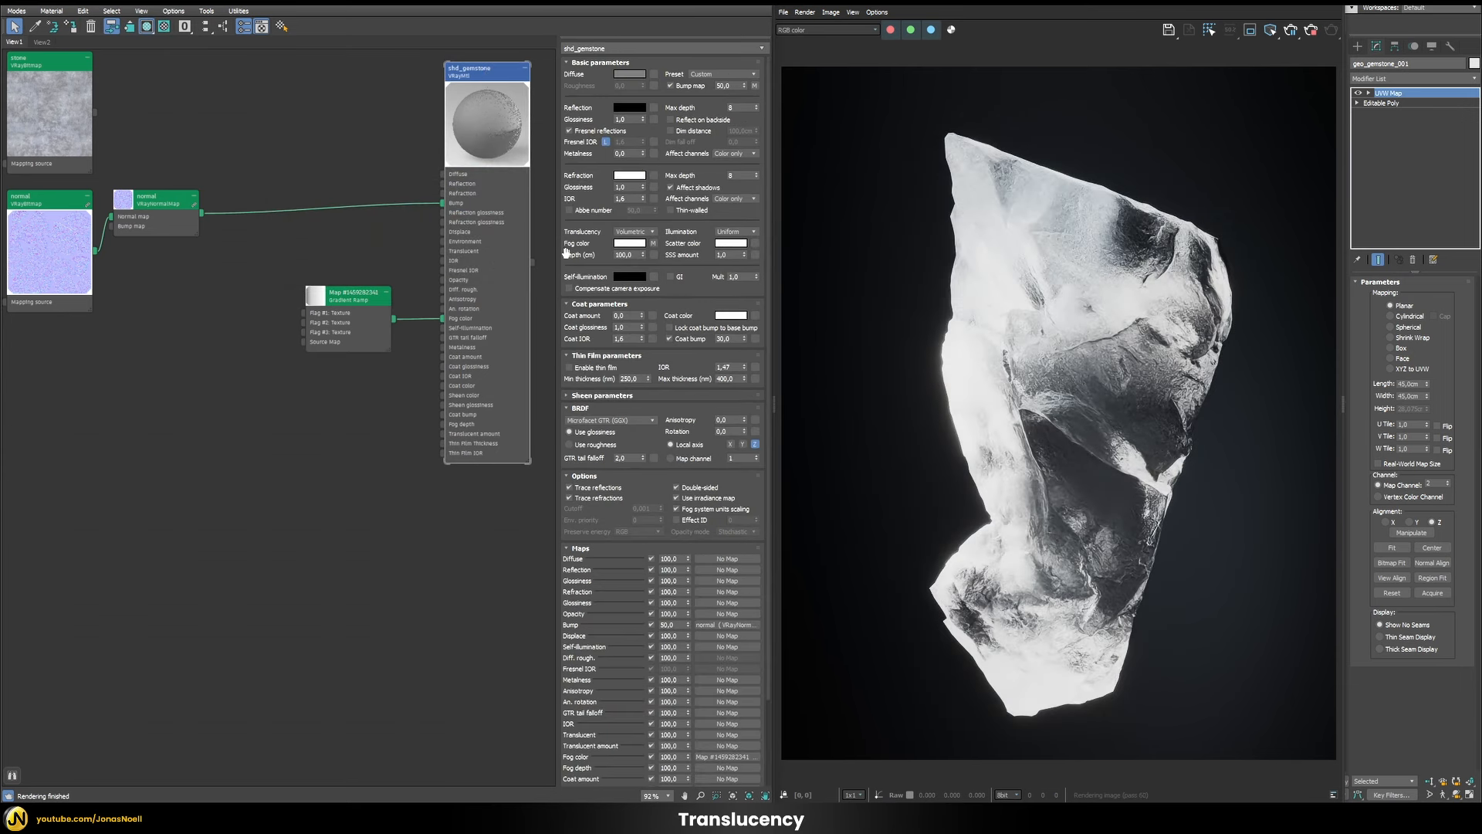
click(622, 255)
key(Return)
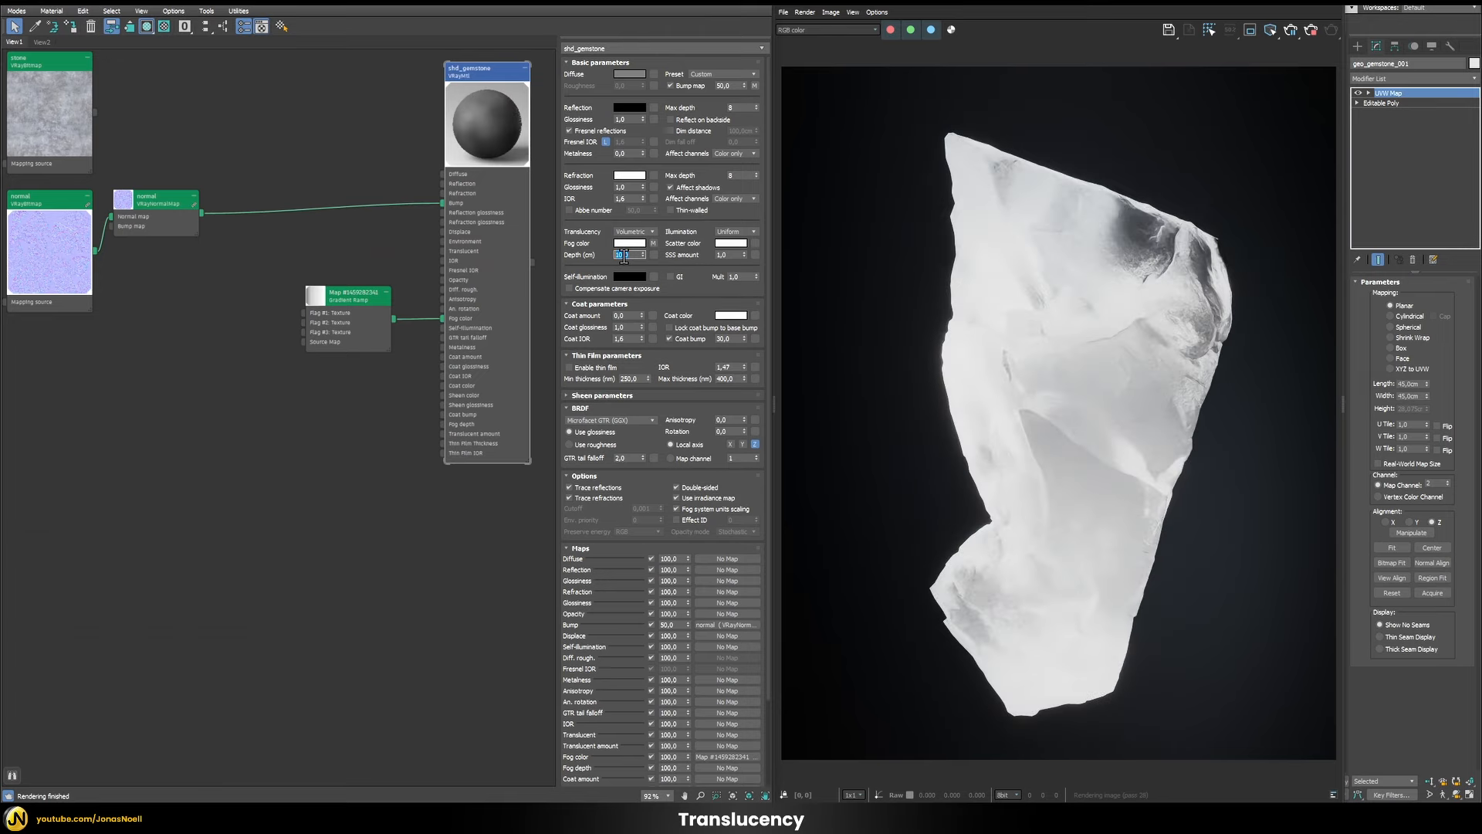
text(15)
key(Return)
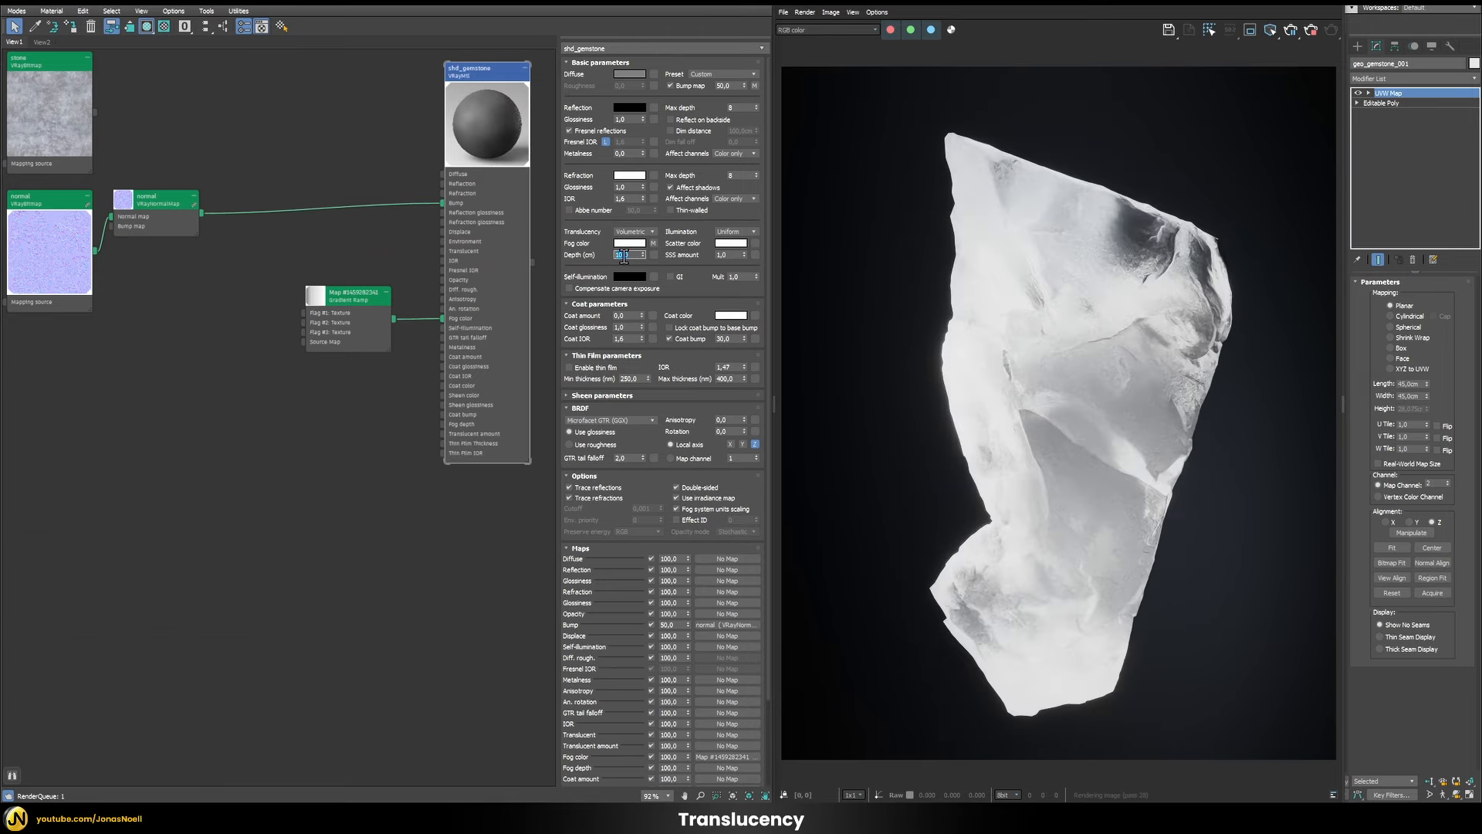
text(10)
key(Return)
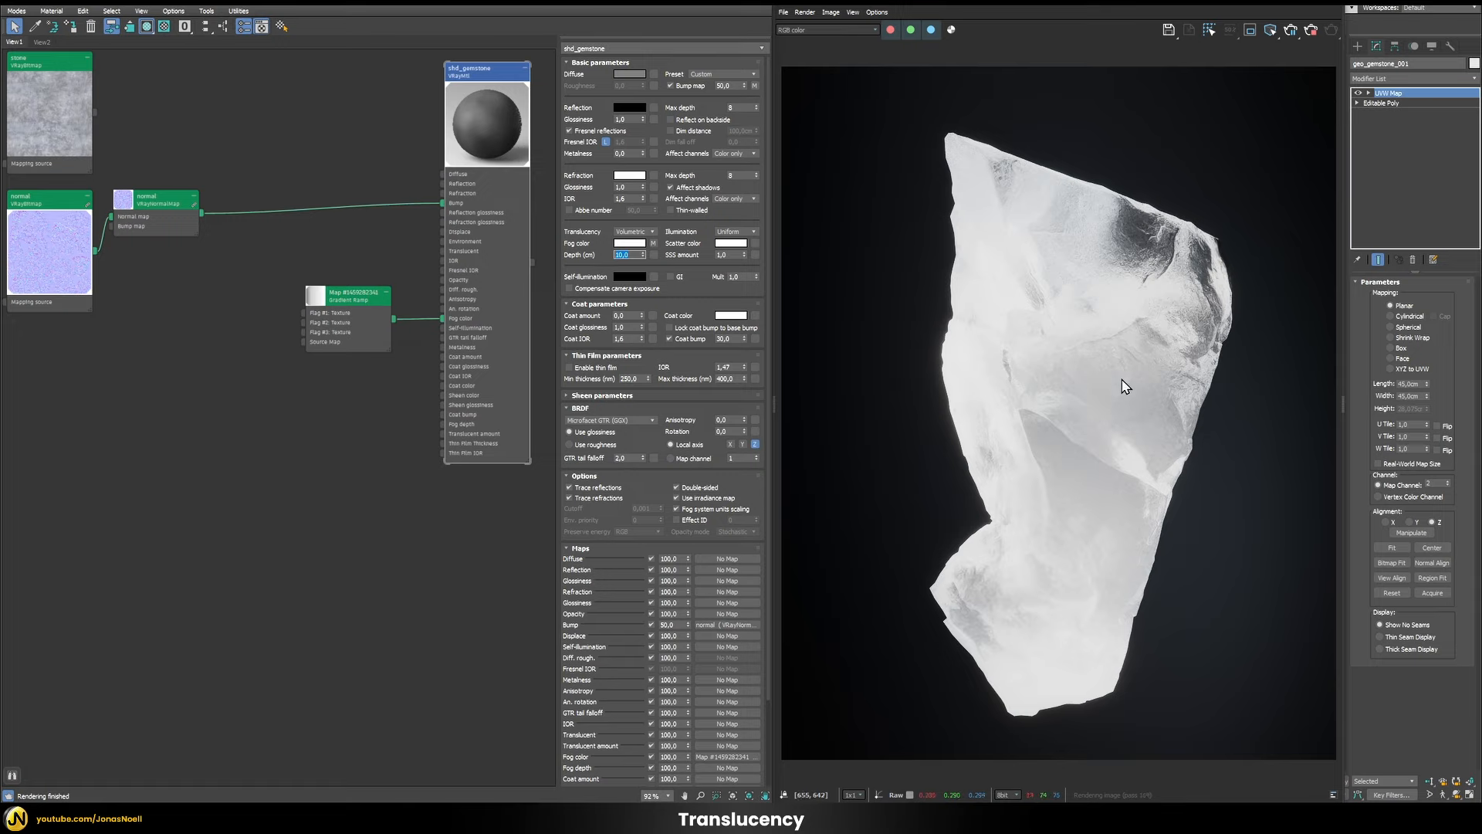
key(Return)
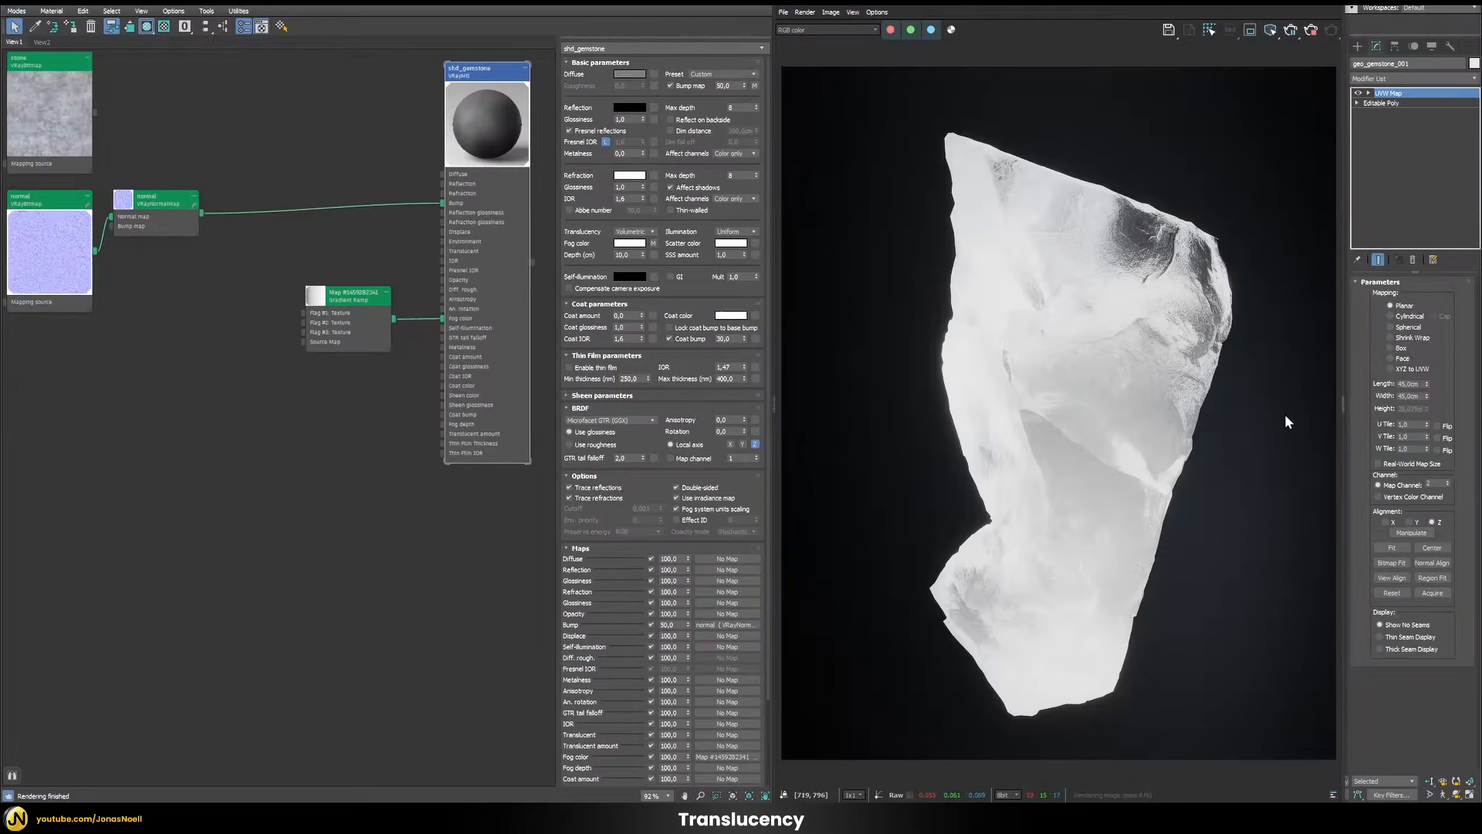
Tint the gemstone material's scatter color light red with a saturation of about 106.
click(730, 243)
click(593, 170)
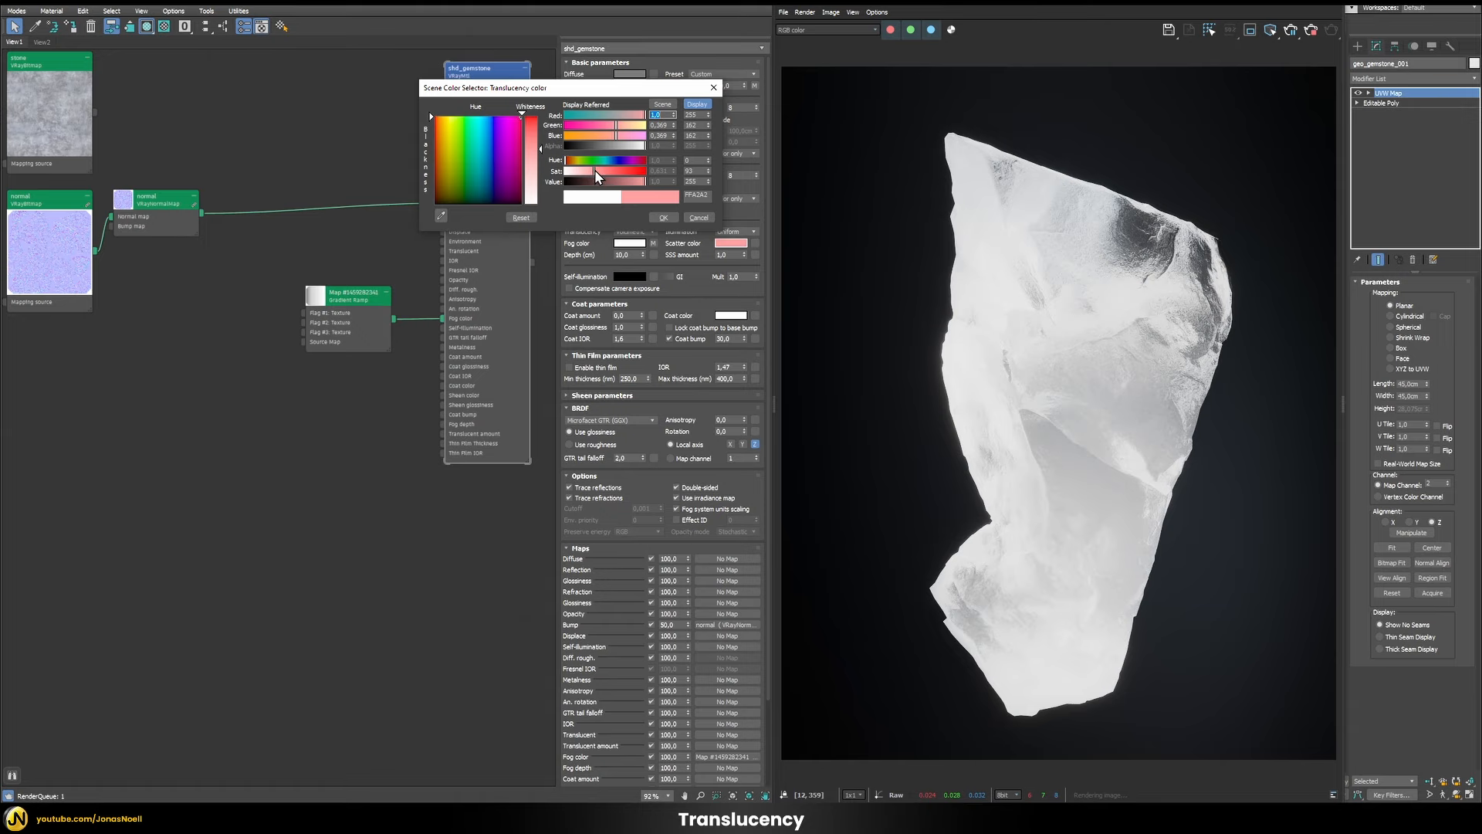
drag(594, 170, 599, 169)
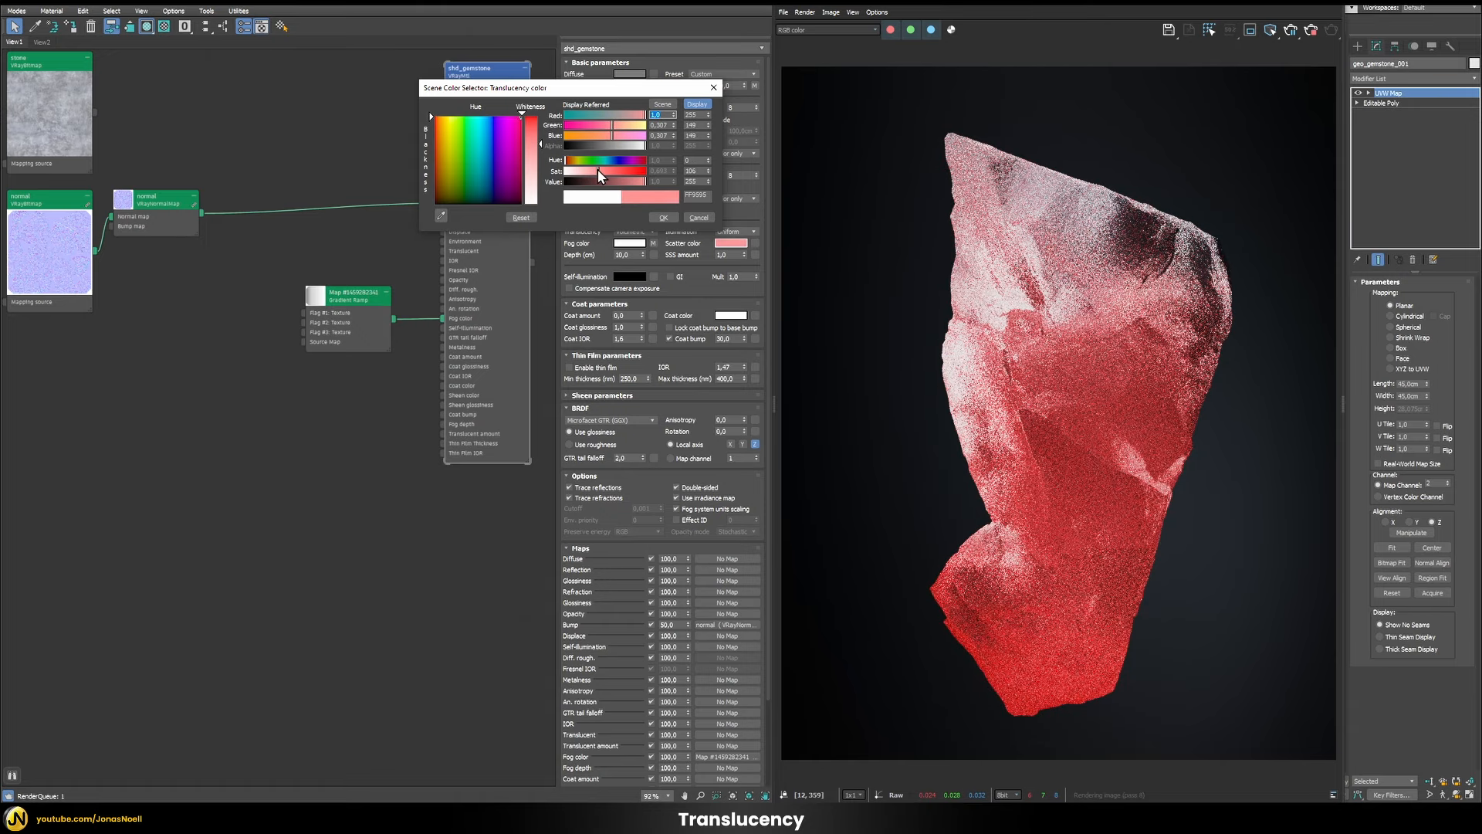
click(659, 219)
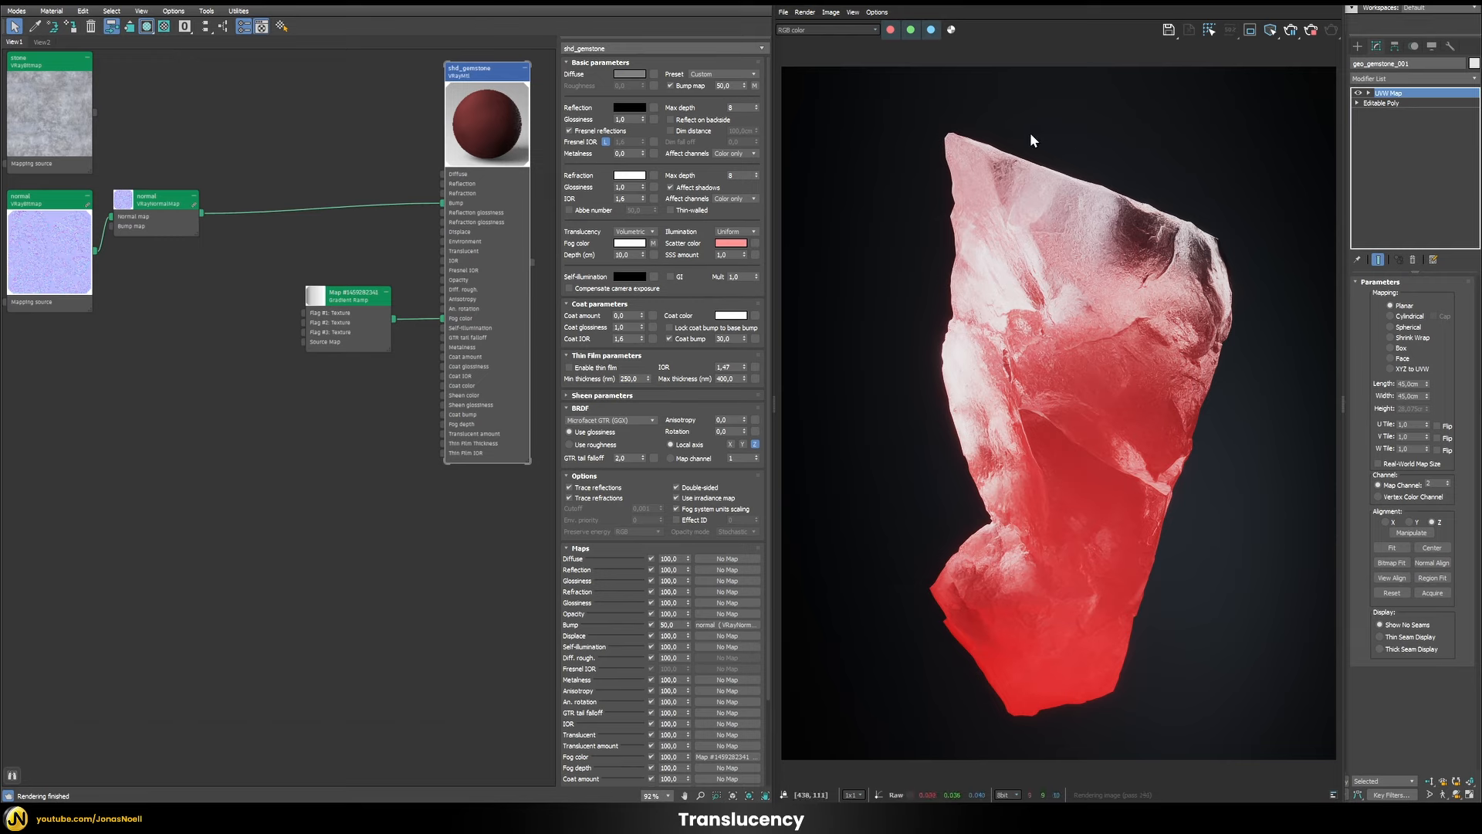
Assign a Composite map to the gemstone material's scatter color and place its node below the fog color's Gradient Ramp.
double_click(390, 349)
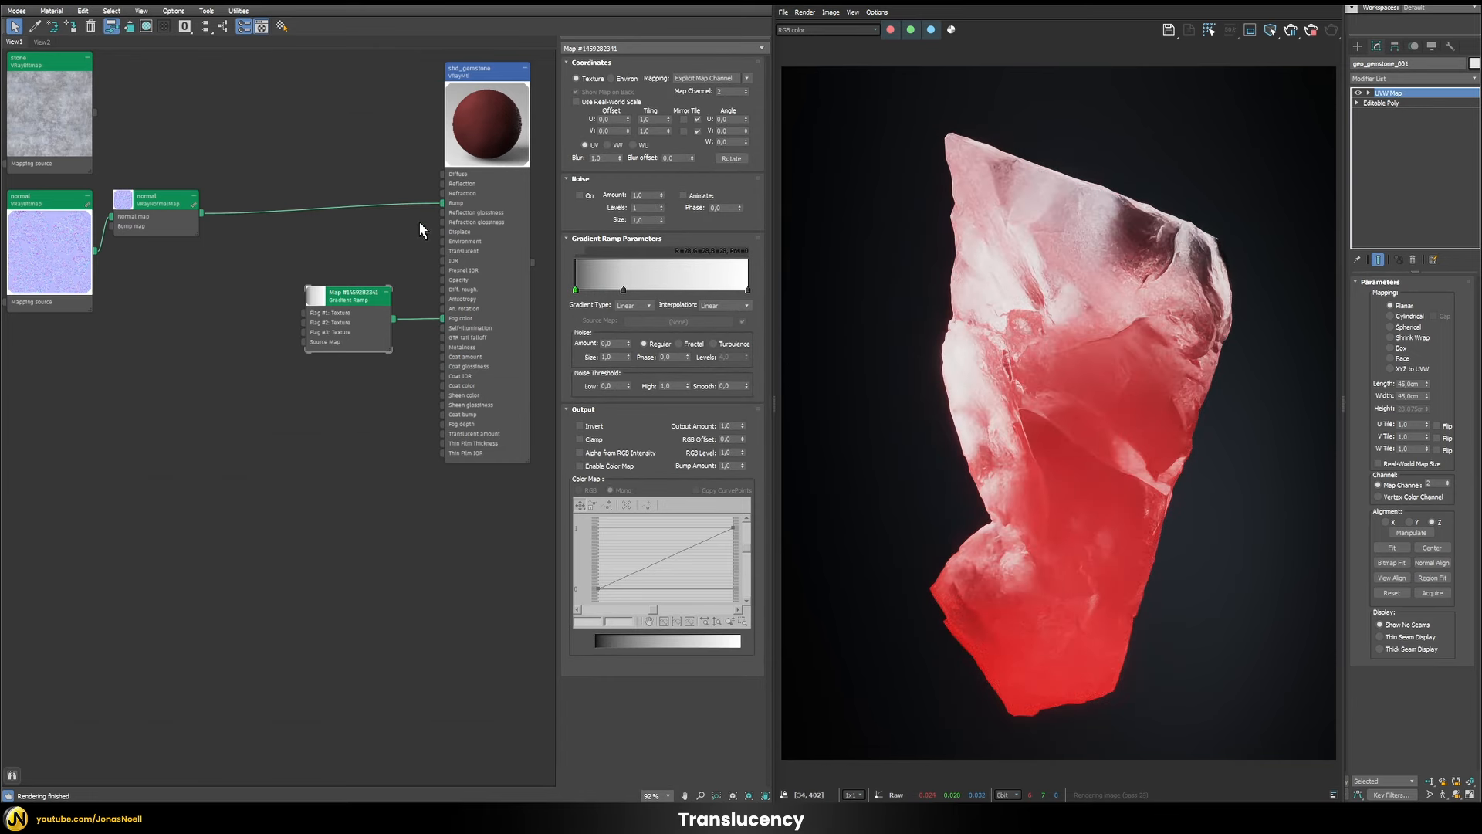
double_click(463, 212)
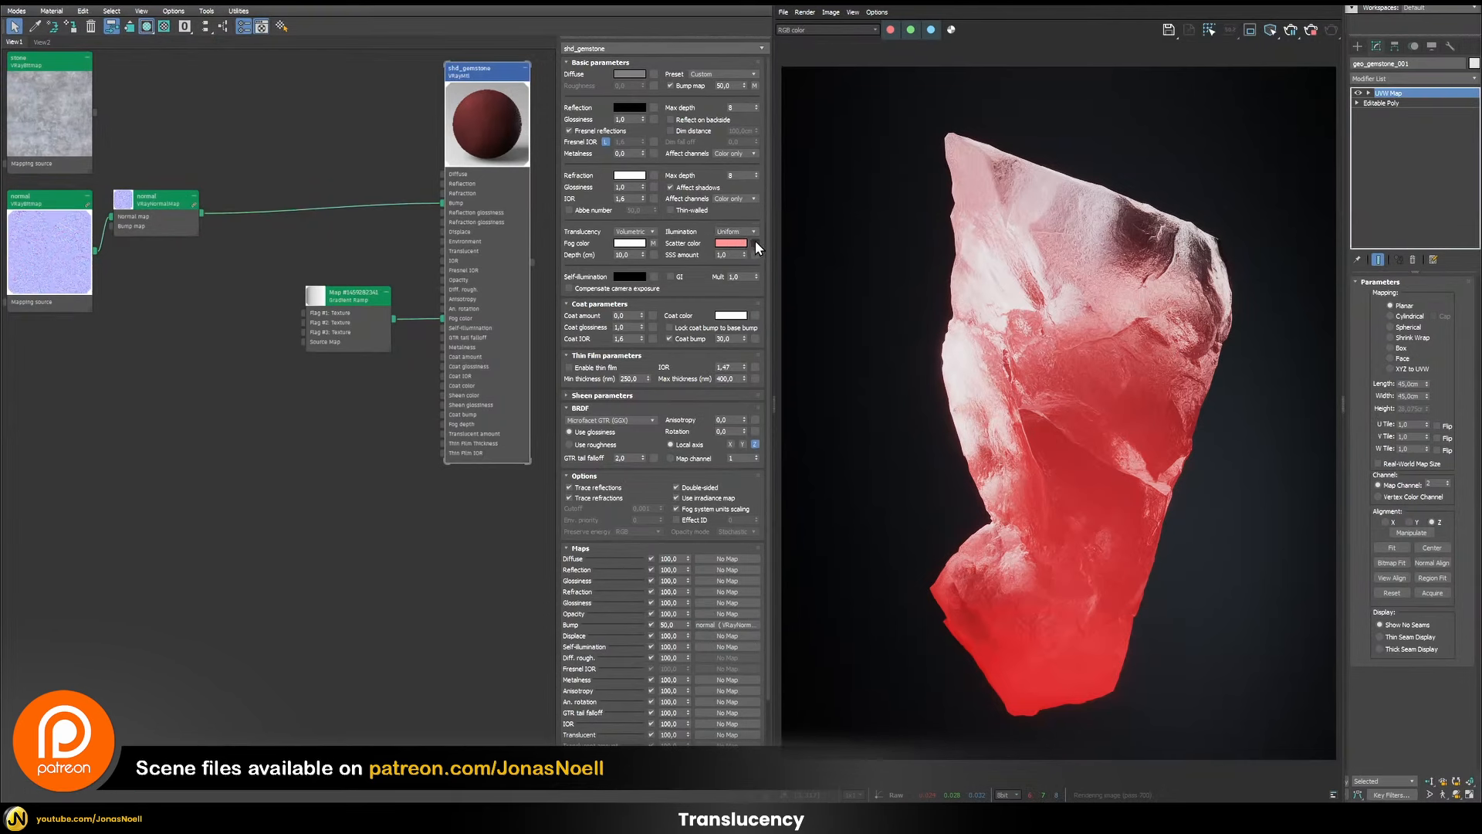
click(754, 243)
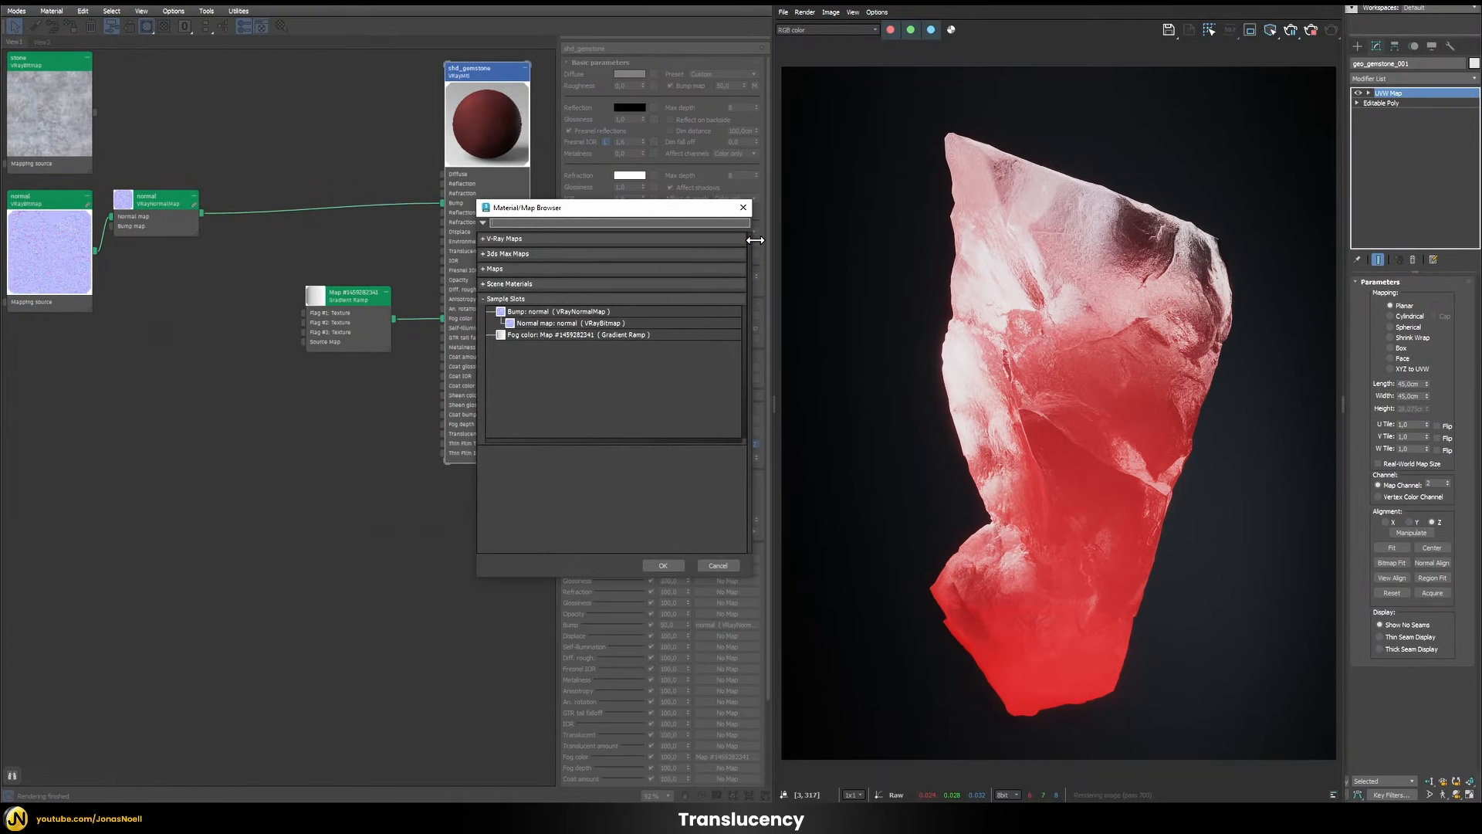
text(comp)
key(Down)
key(Down)
key(Return)
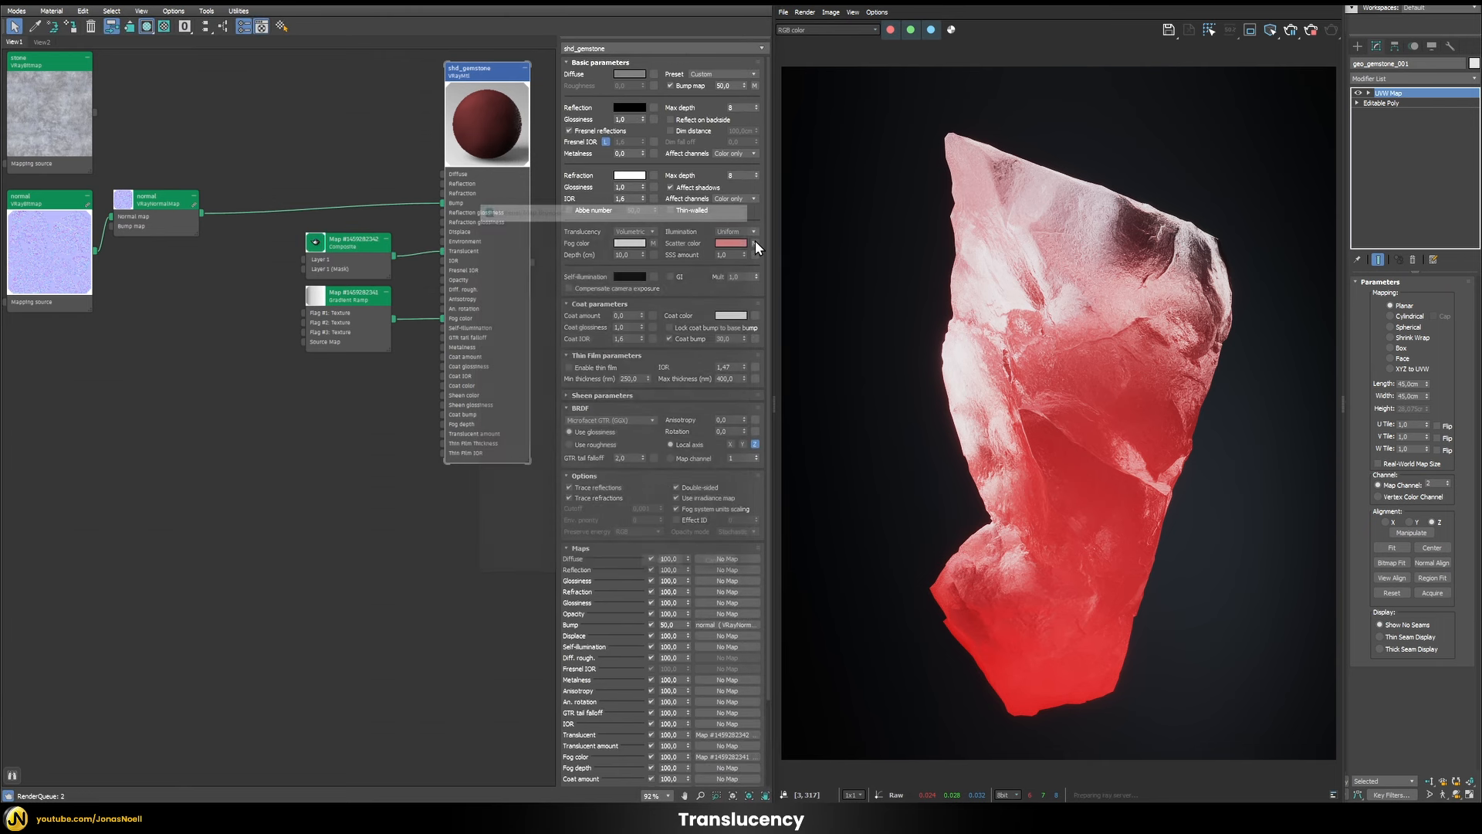
drag(315, 248, 356, 368)
Assign a new Gradient Ramp to Layer 1 of the Composite map and set its map channel to 2.
double_click(283, 384)
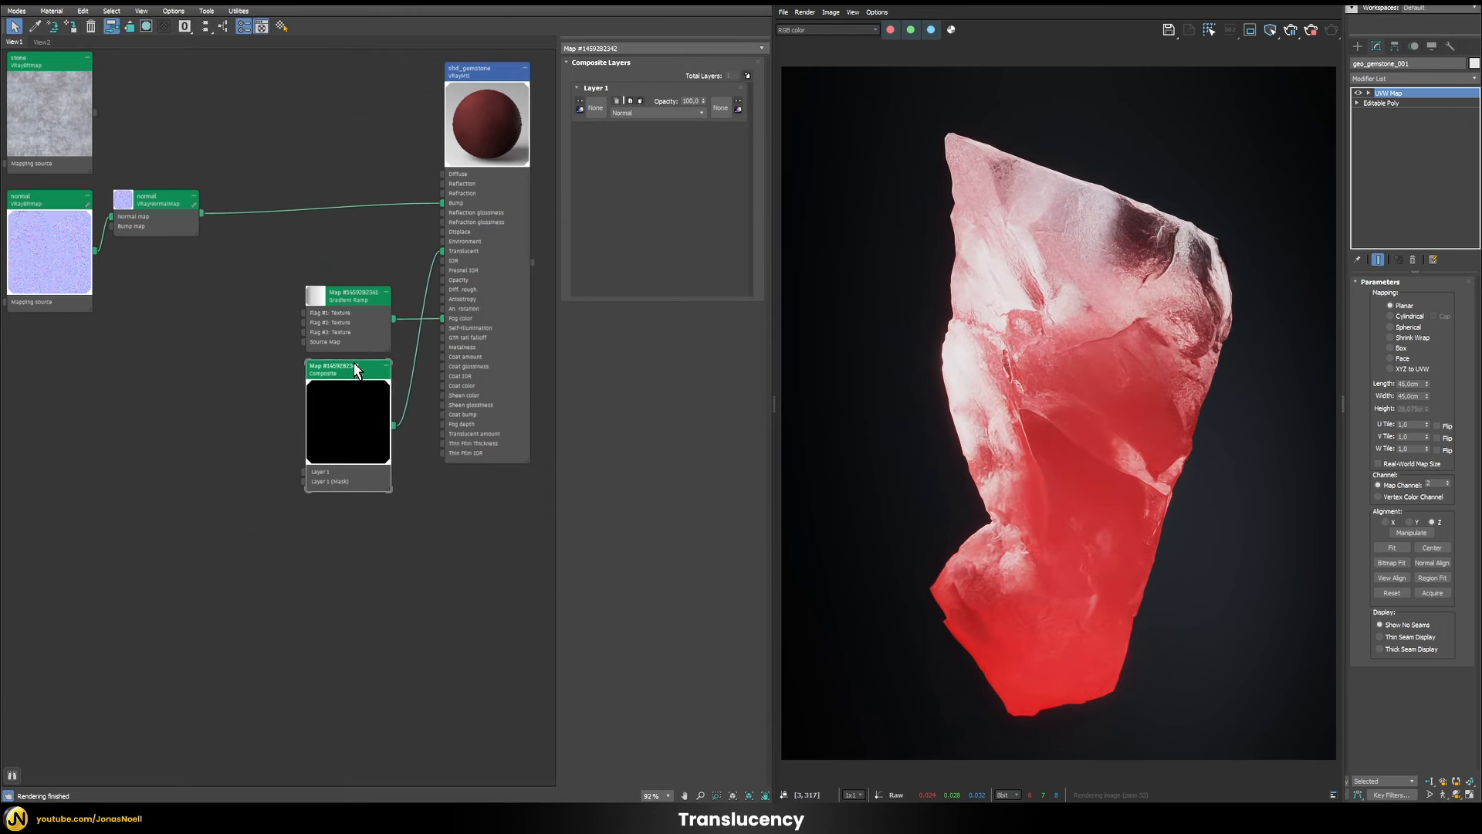
click(596, 109)
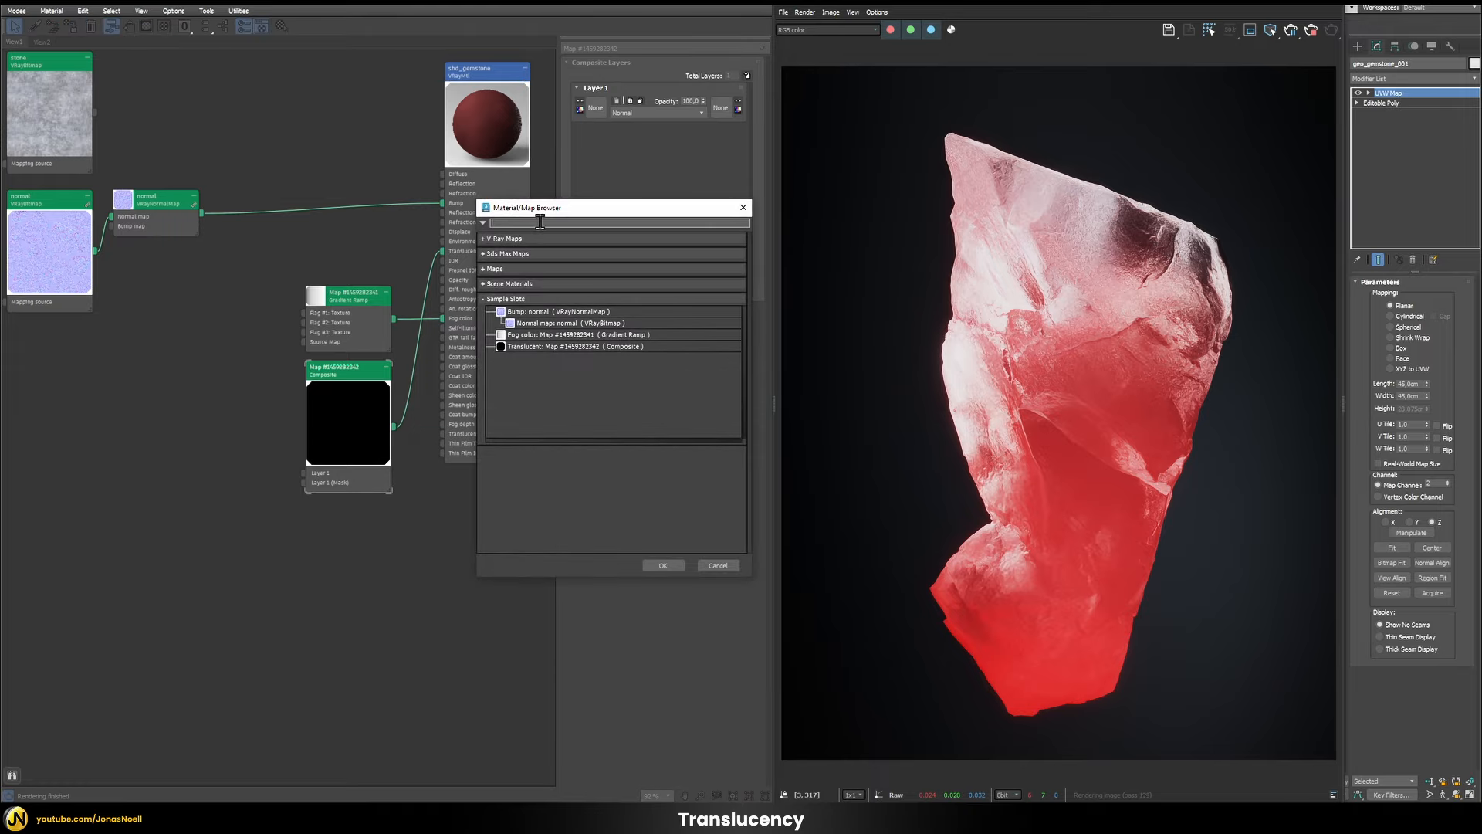
text(grad)
double_click(517, 243)
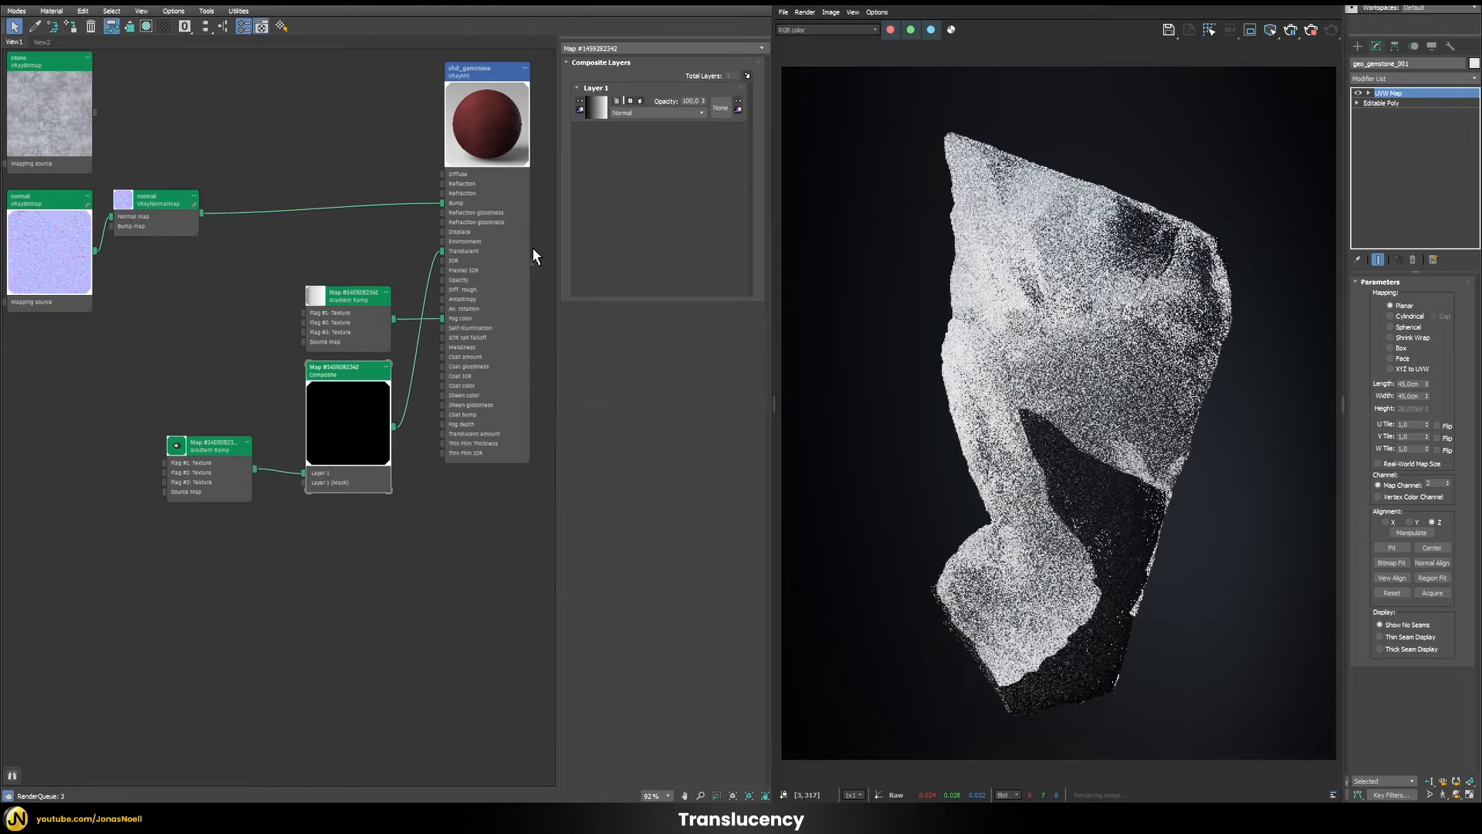
double_click(224, 441)
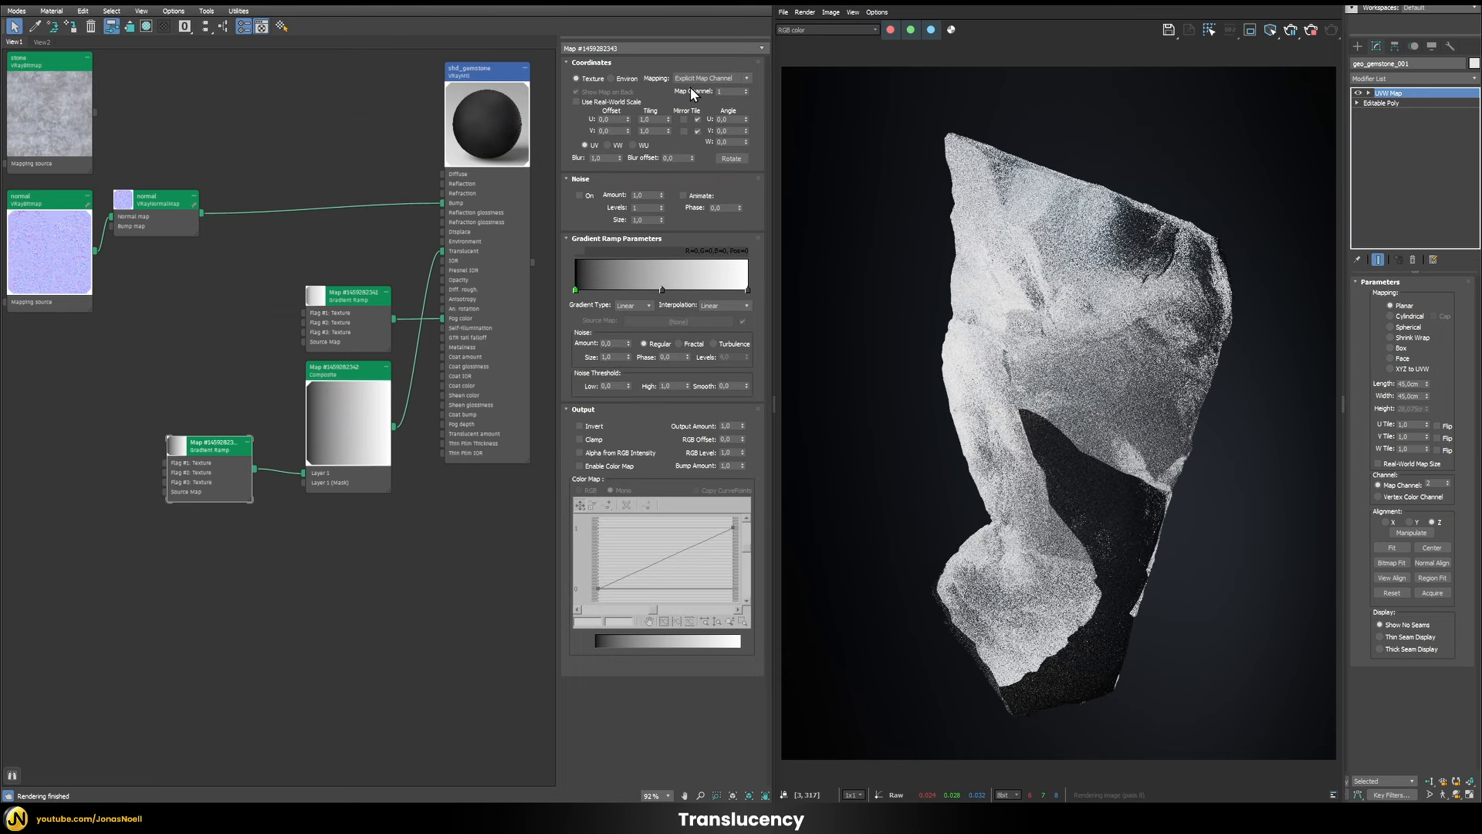
click(746, 88)
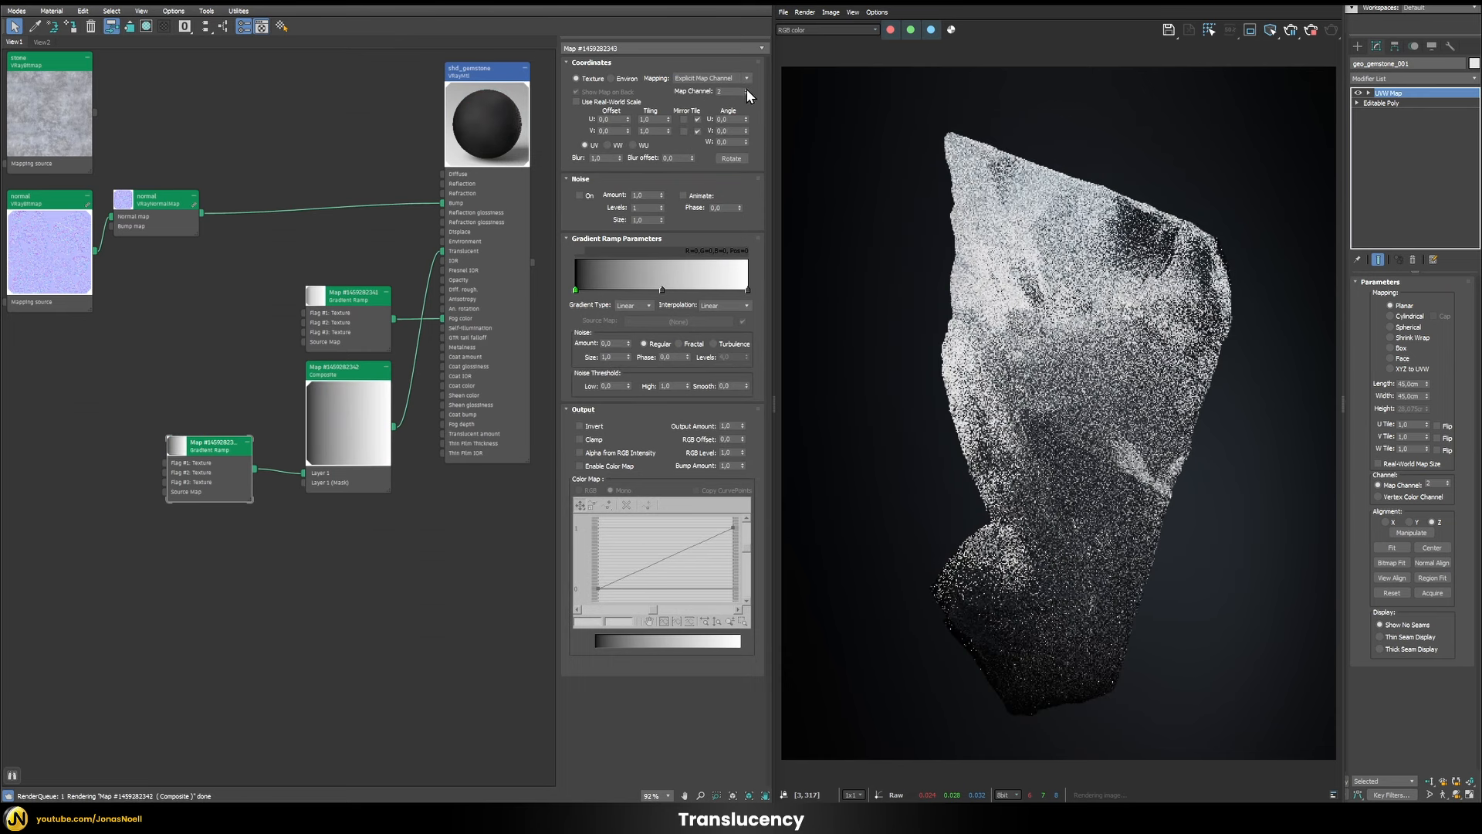
Color the white end flag of the new Gradient Ramp light red and its middle flag blue.
click(746, 290)
double_click(747, 289)
click(637, 212)
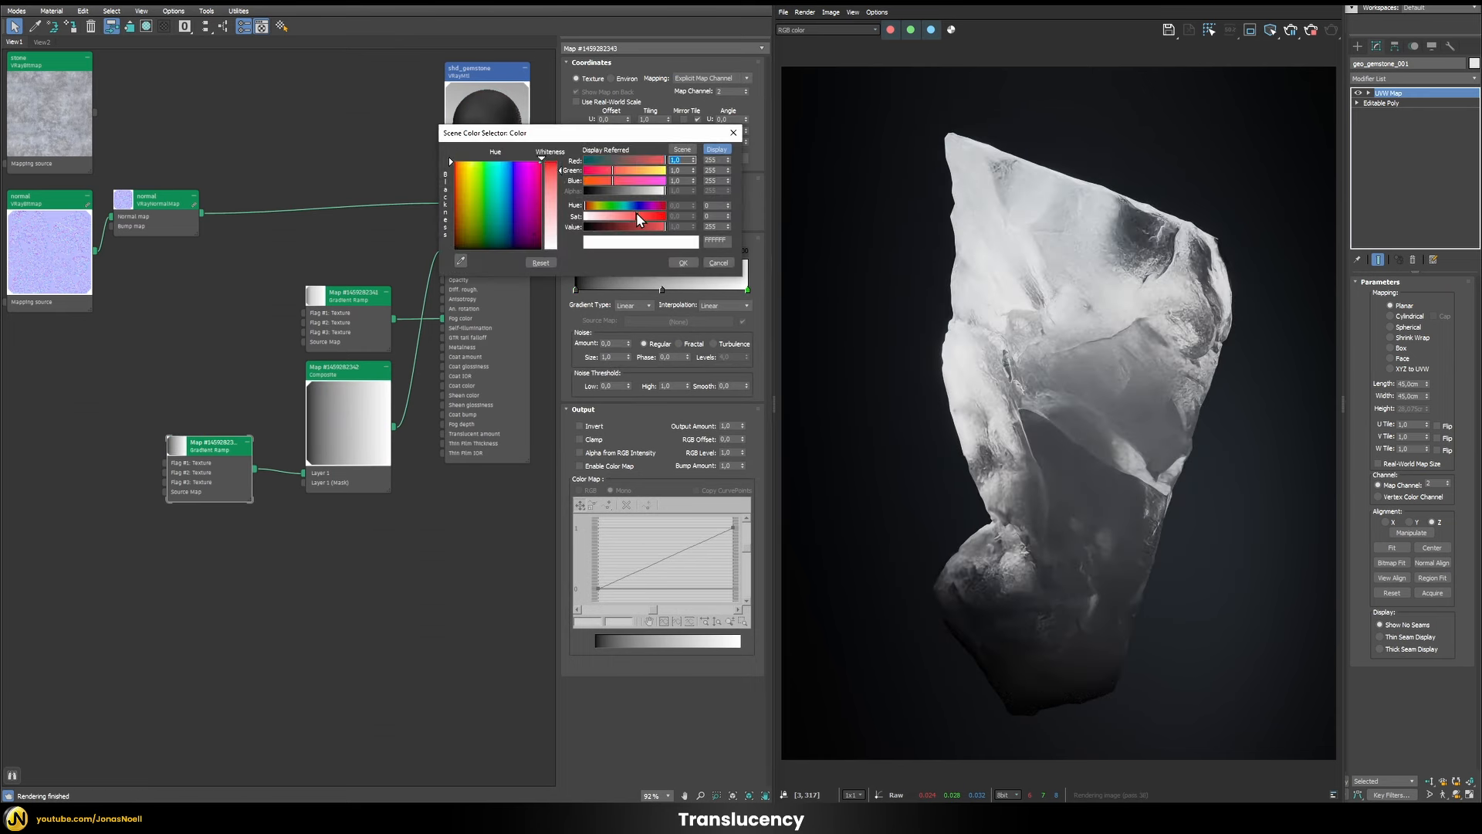
click(684, 261)
double_click(663, 290)
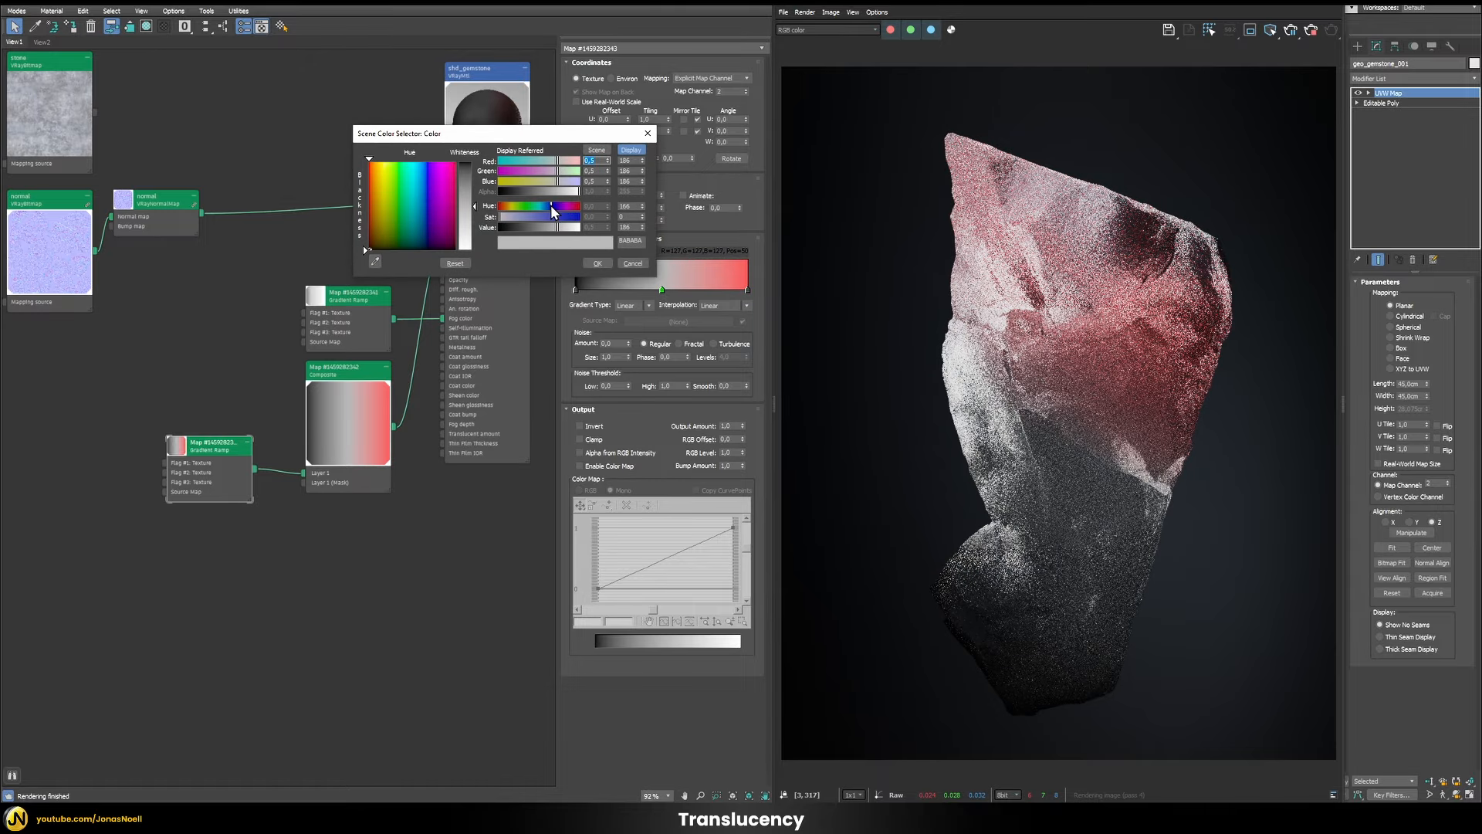
drag(548, 214, 559, 216)
click(599, 264)
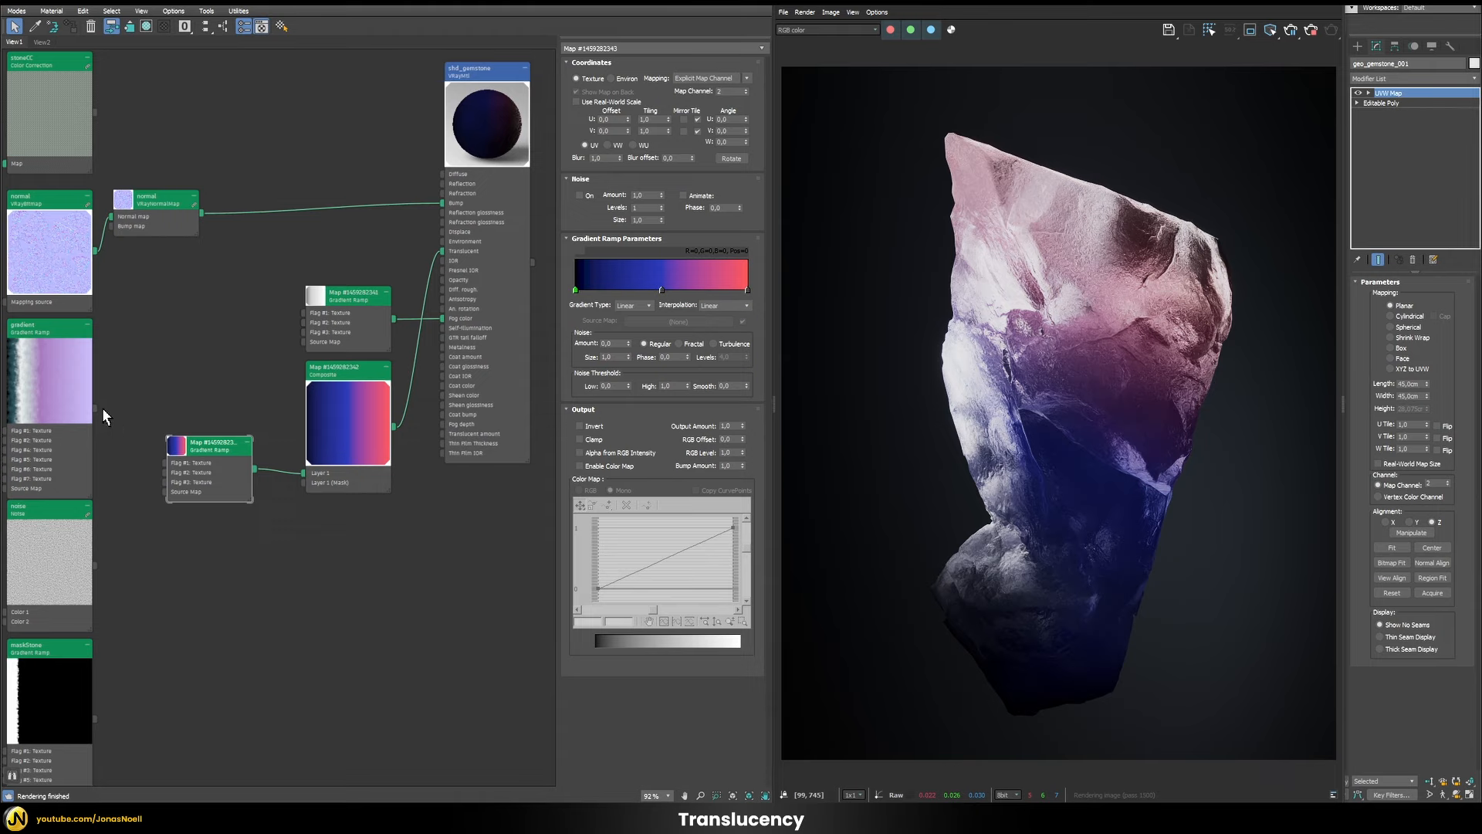
Connect the prepared "gradient" map to Layer 1 of the Composite map and delete the Gradient Ramp it replaces.
double_click(75, 392)
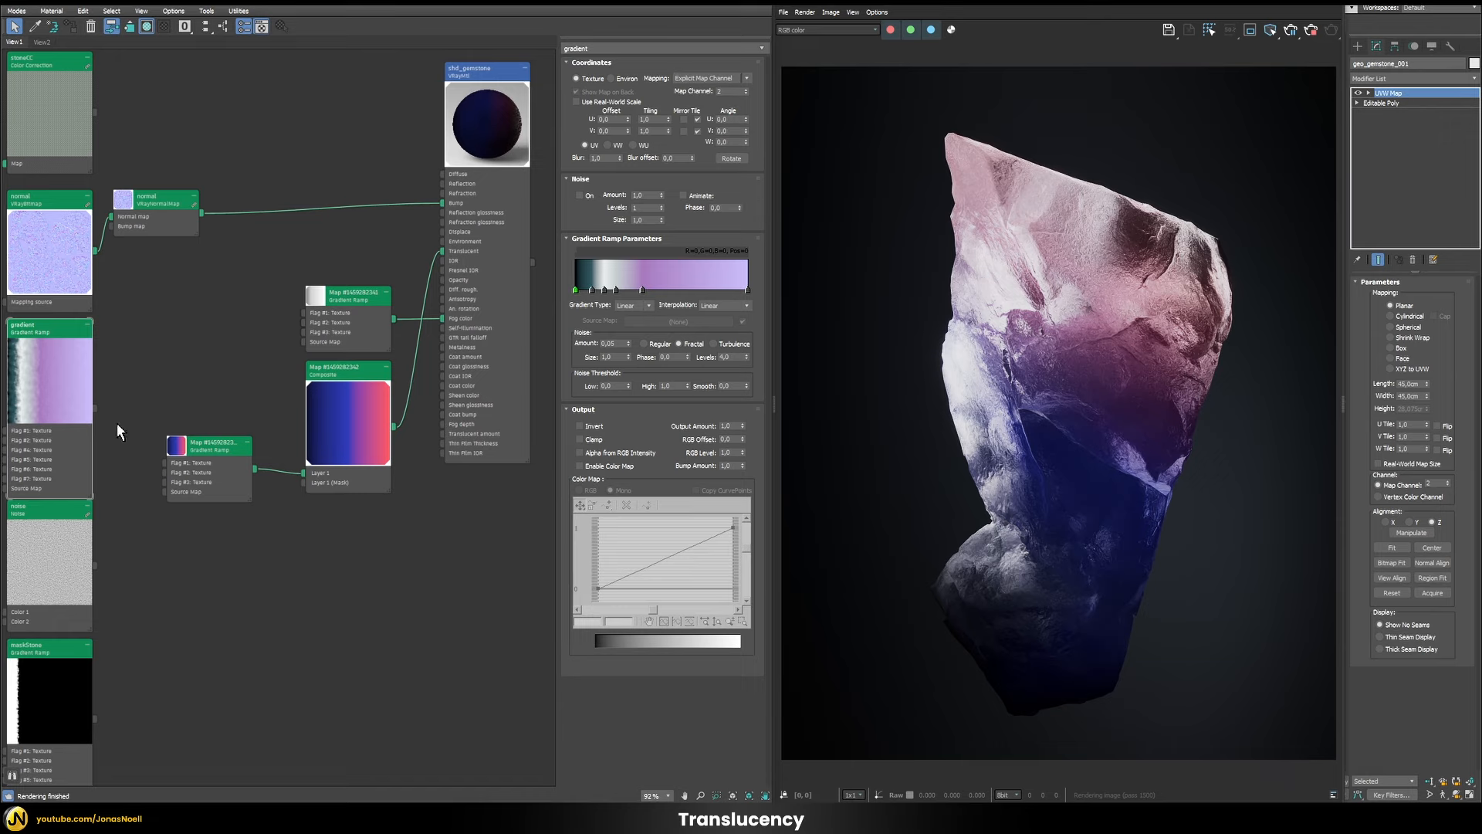
drag(97, 407, 305, 482)
click(200, 447)
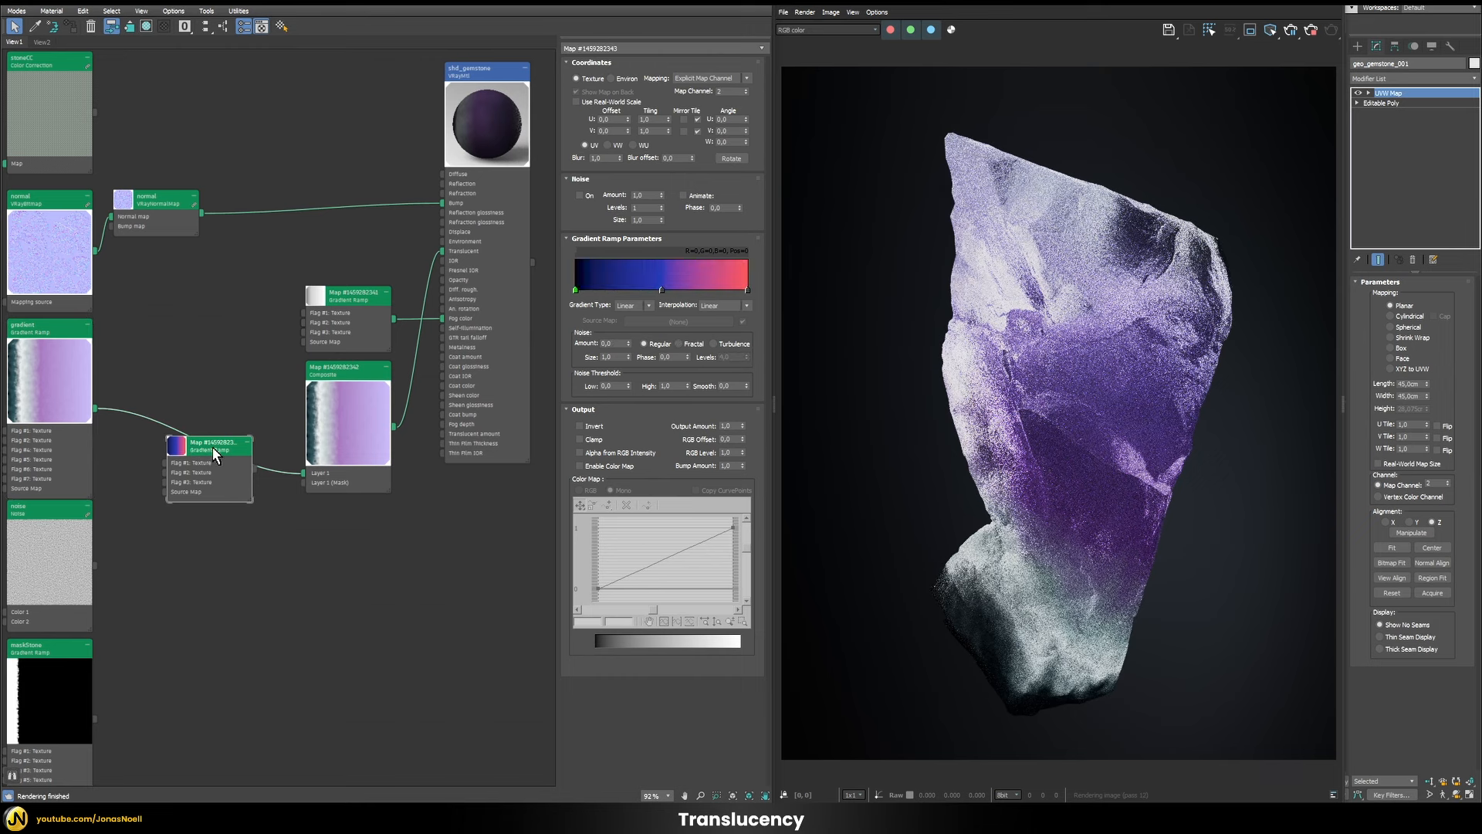
key(Delete)
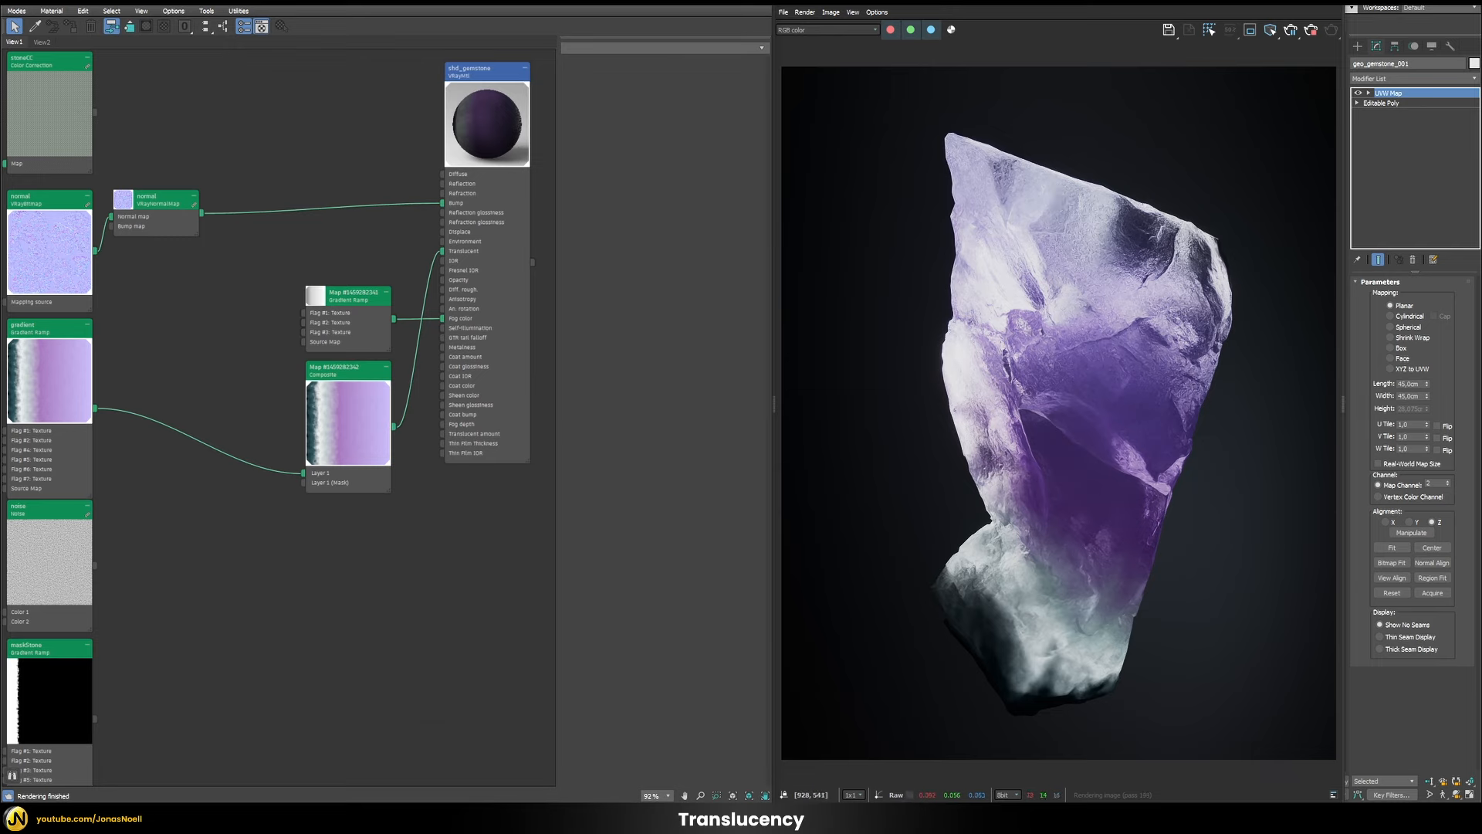
Add two layers to the Composite map and connect the stoneCC Color Correction map to Layer 2.
double_click(324, 423)
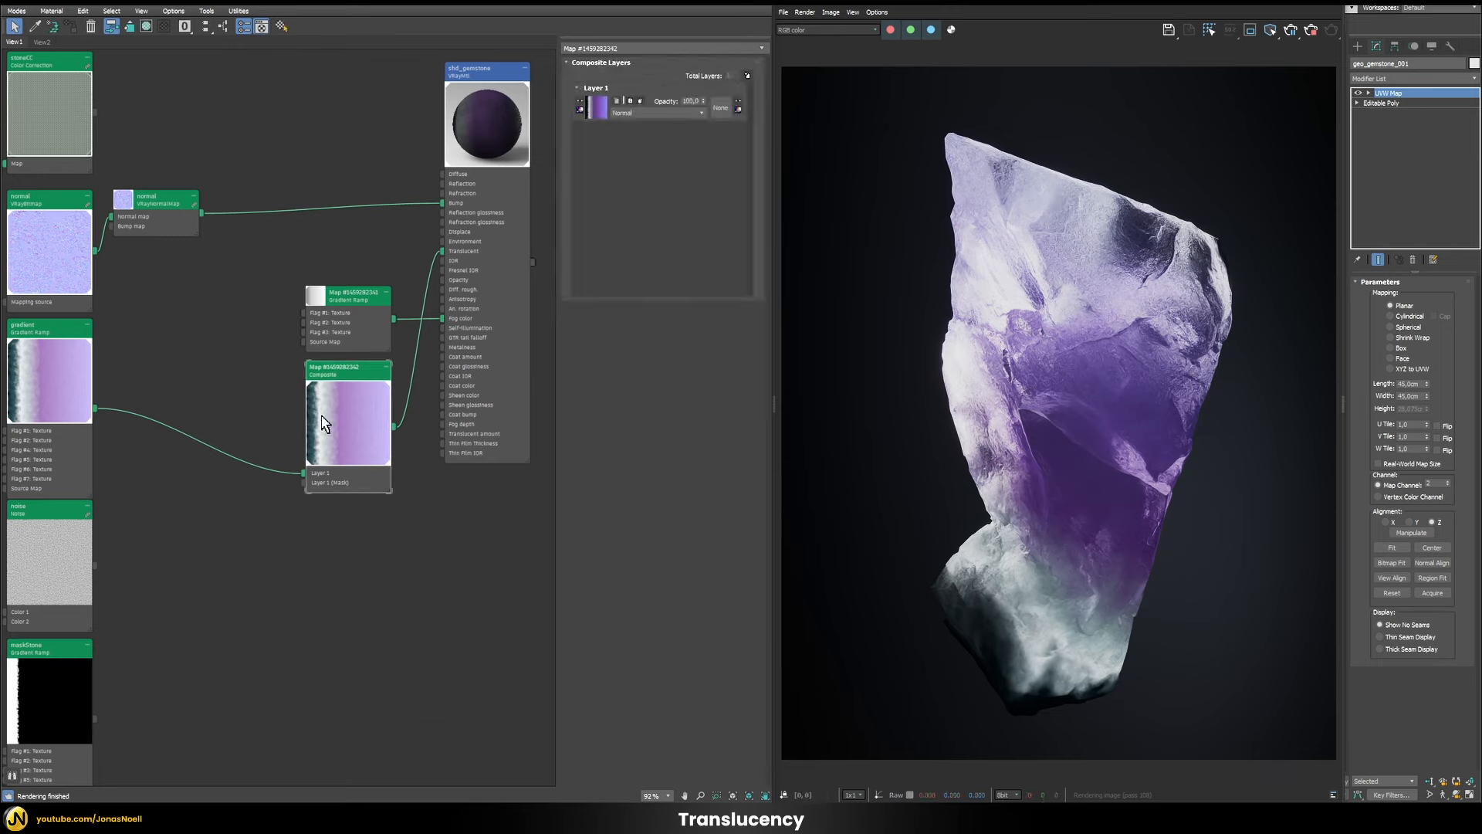
click(746, 76)
click(747, 75)
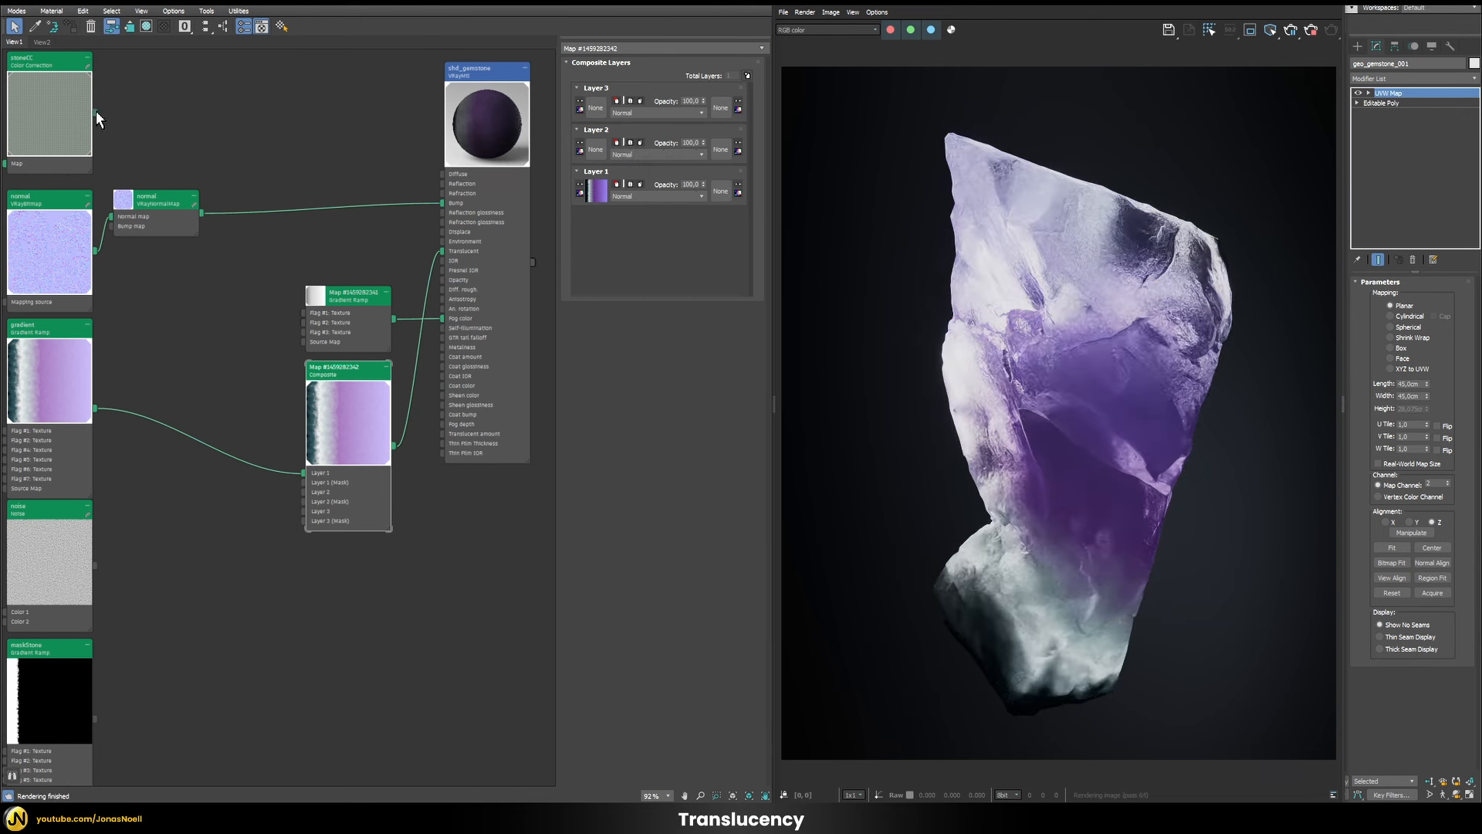
drag(95, 112, 596, 156)
click(368, 429)
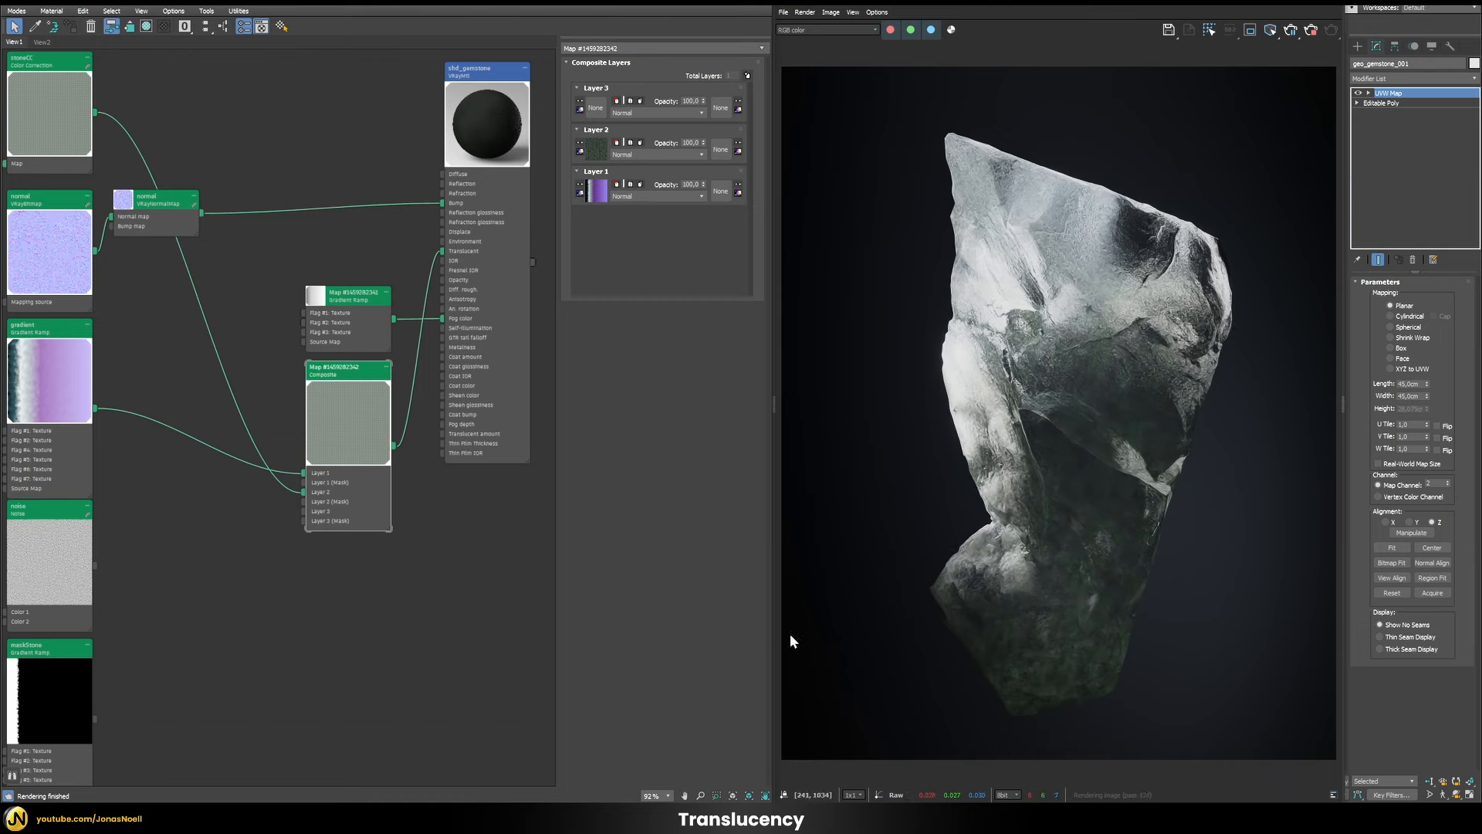
Use the maskStone Gradient Ramp as an instanced mask for Layer 2 of the Composite map.
double_click(53, 685)
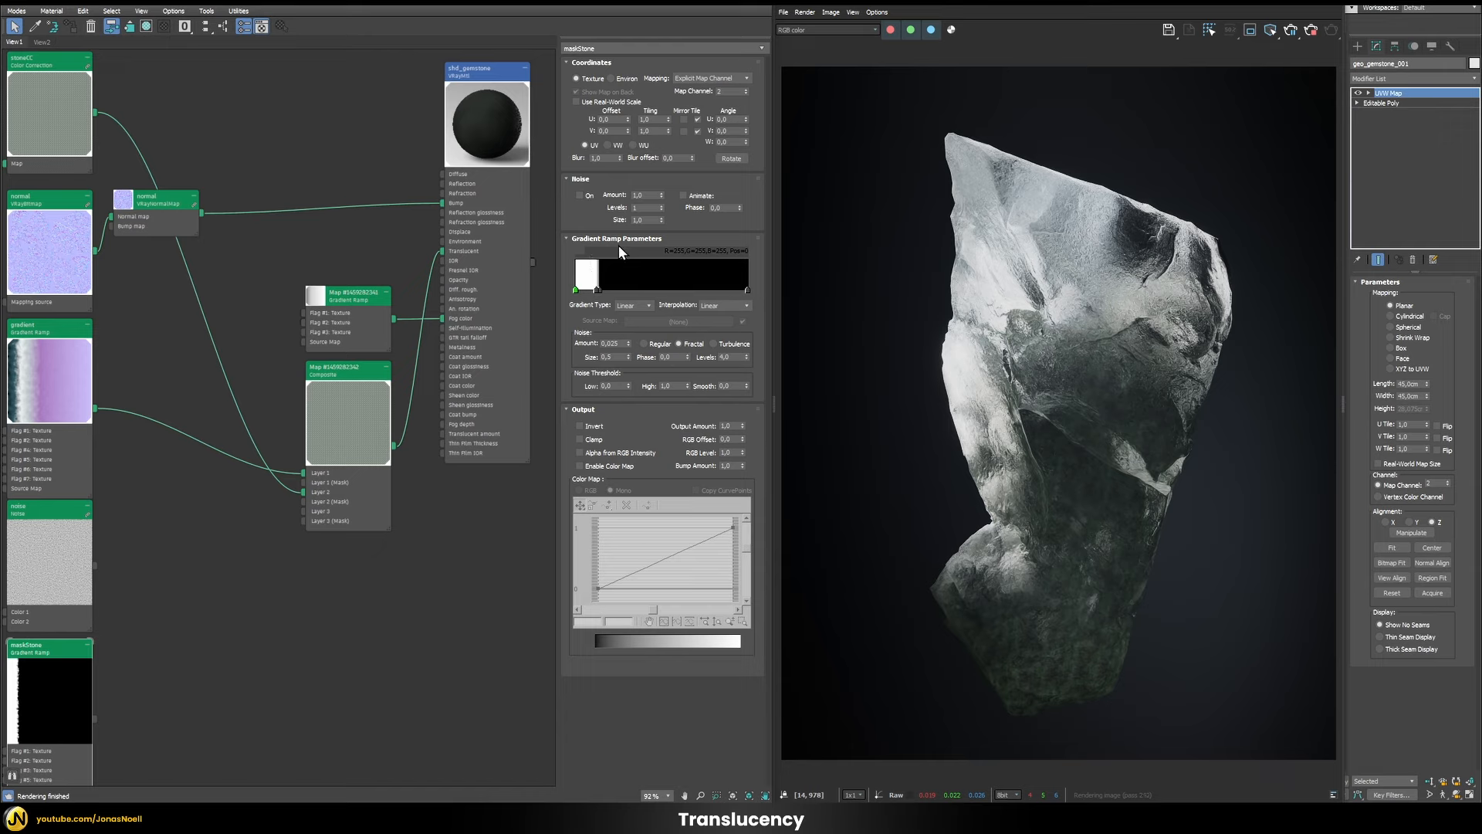
double_click(352, 382)
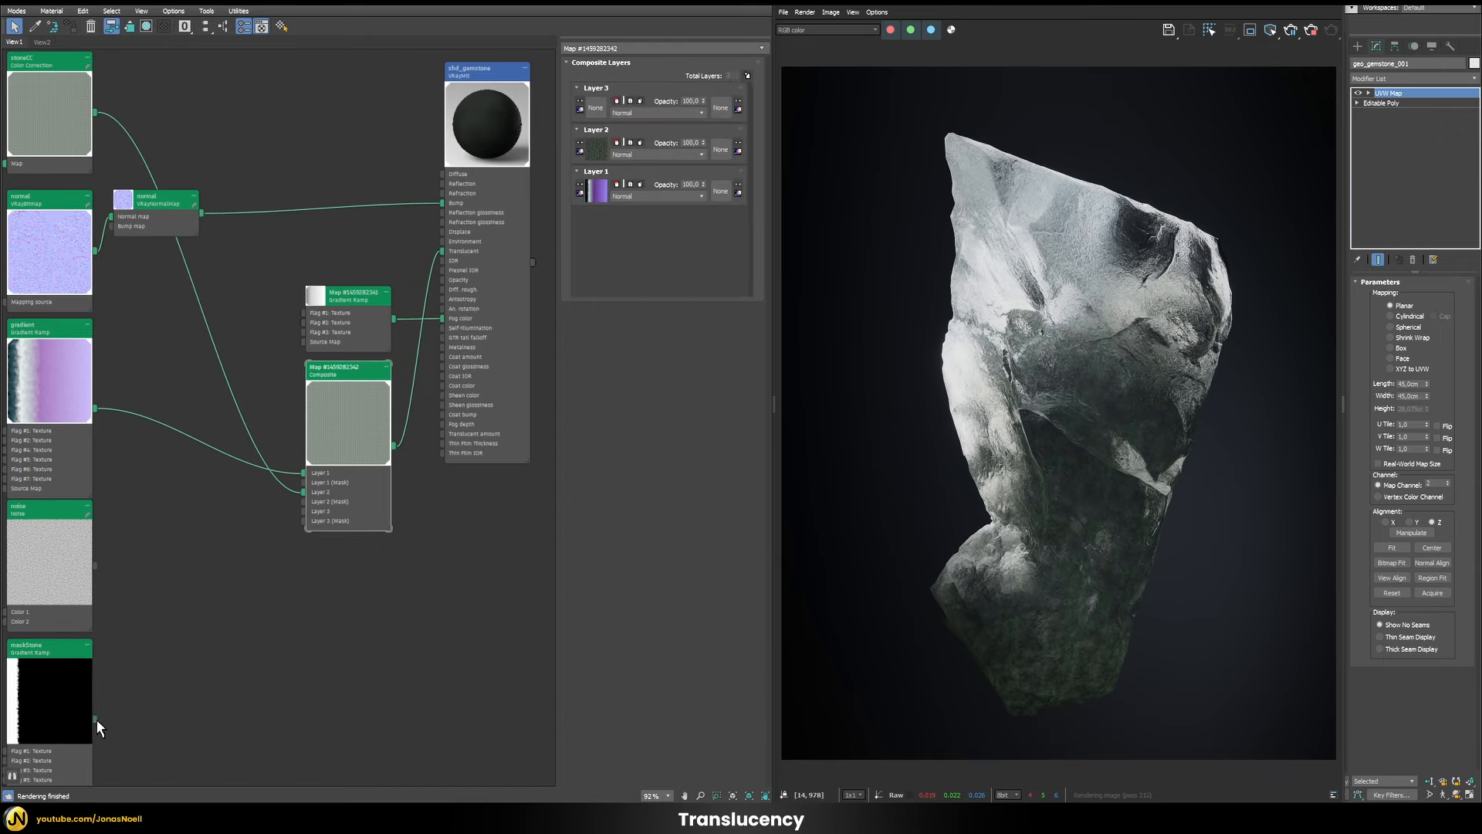
drag(96, 719, 721, 150)
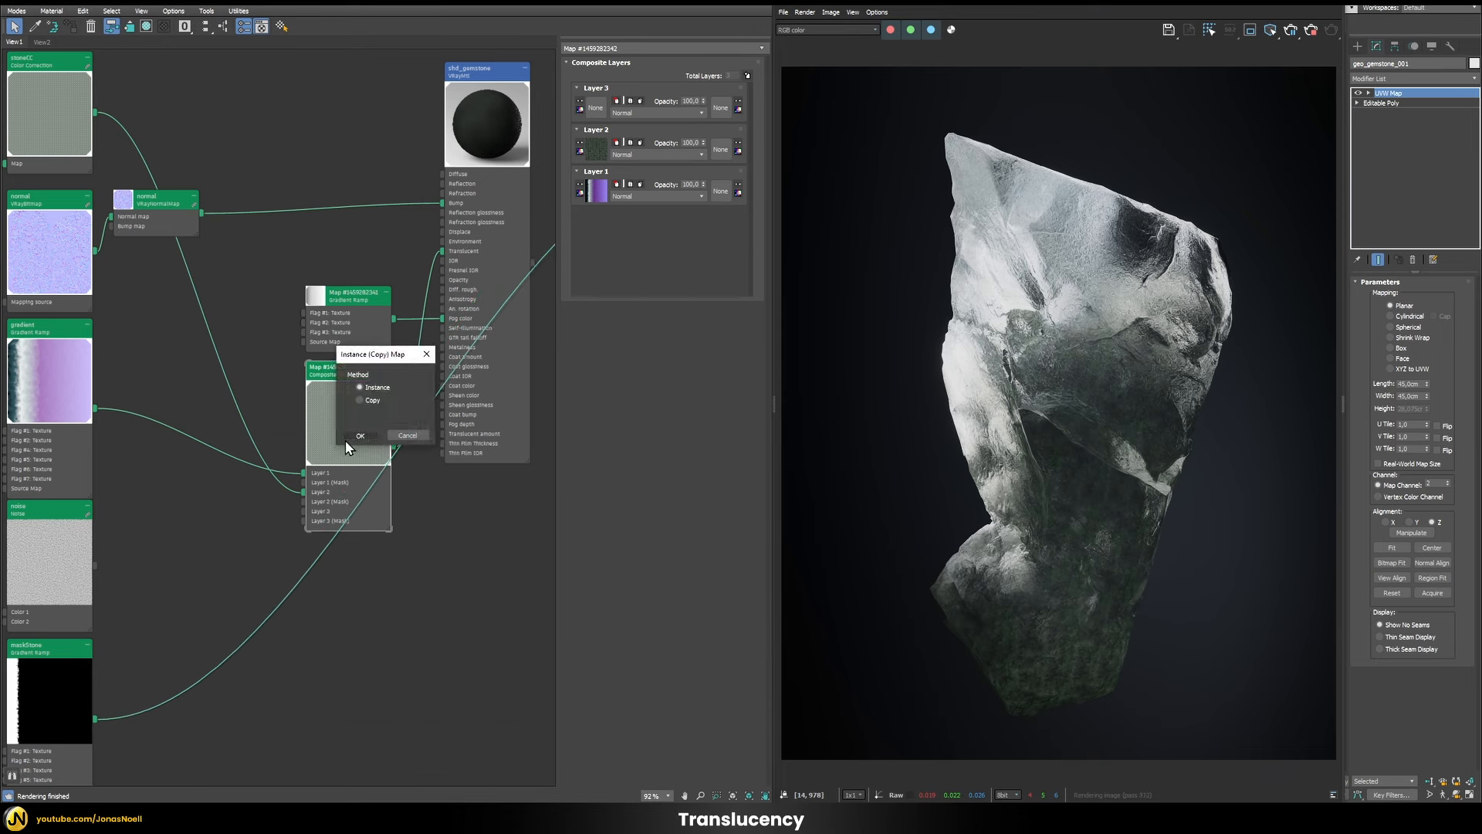
click(351, 436)
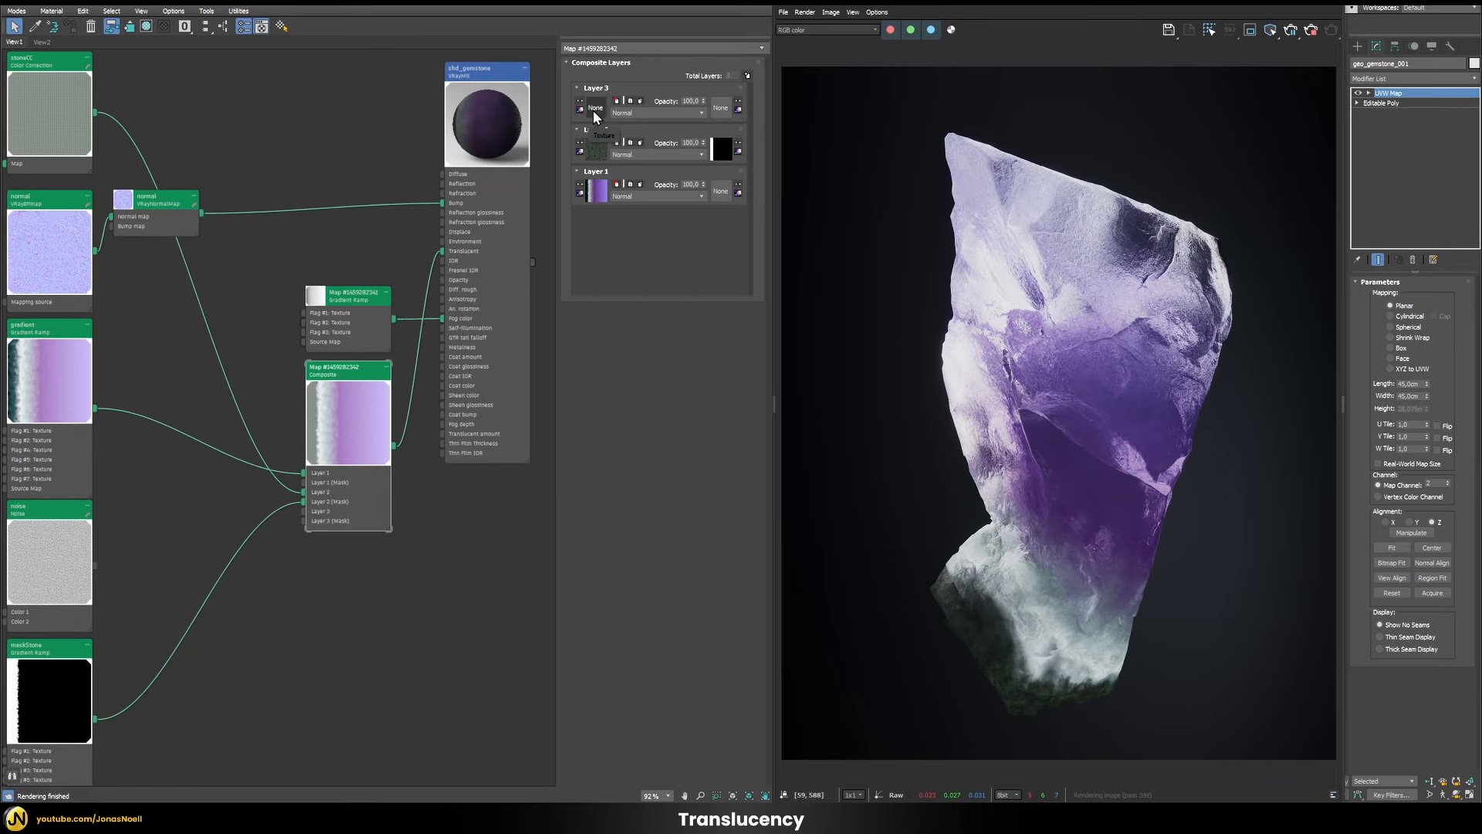
Connect the prepared "noise" map to Layer 3 of the Composite map.
double_click(35, 550)
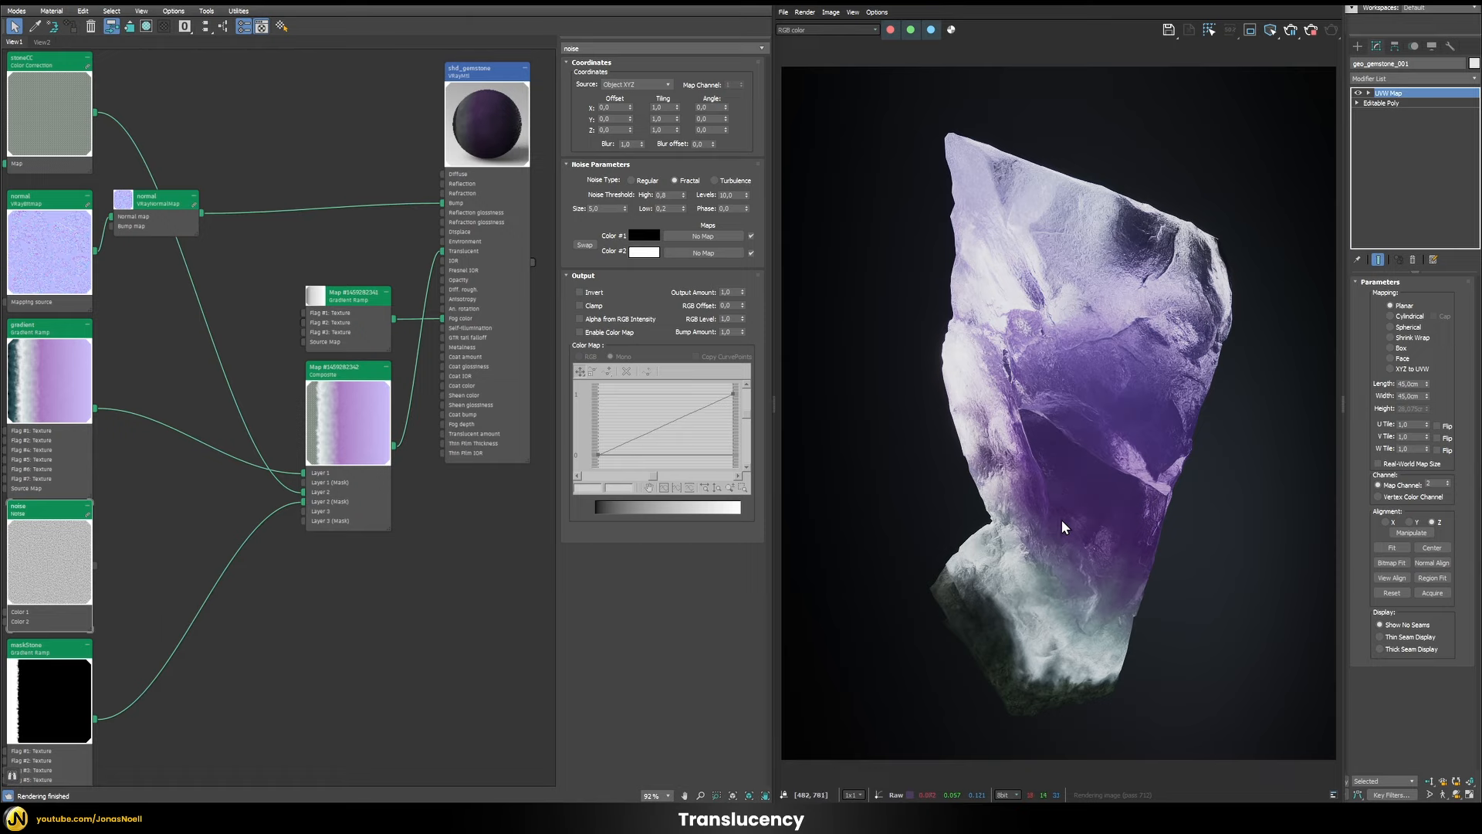
double_click(324, 418)
drag(96, 567, 303, 511)
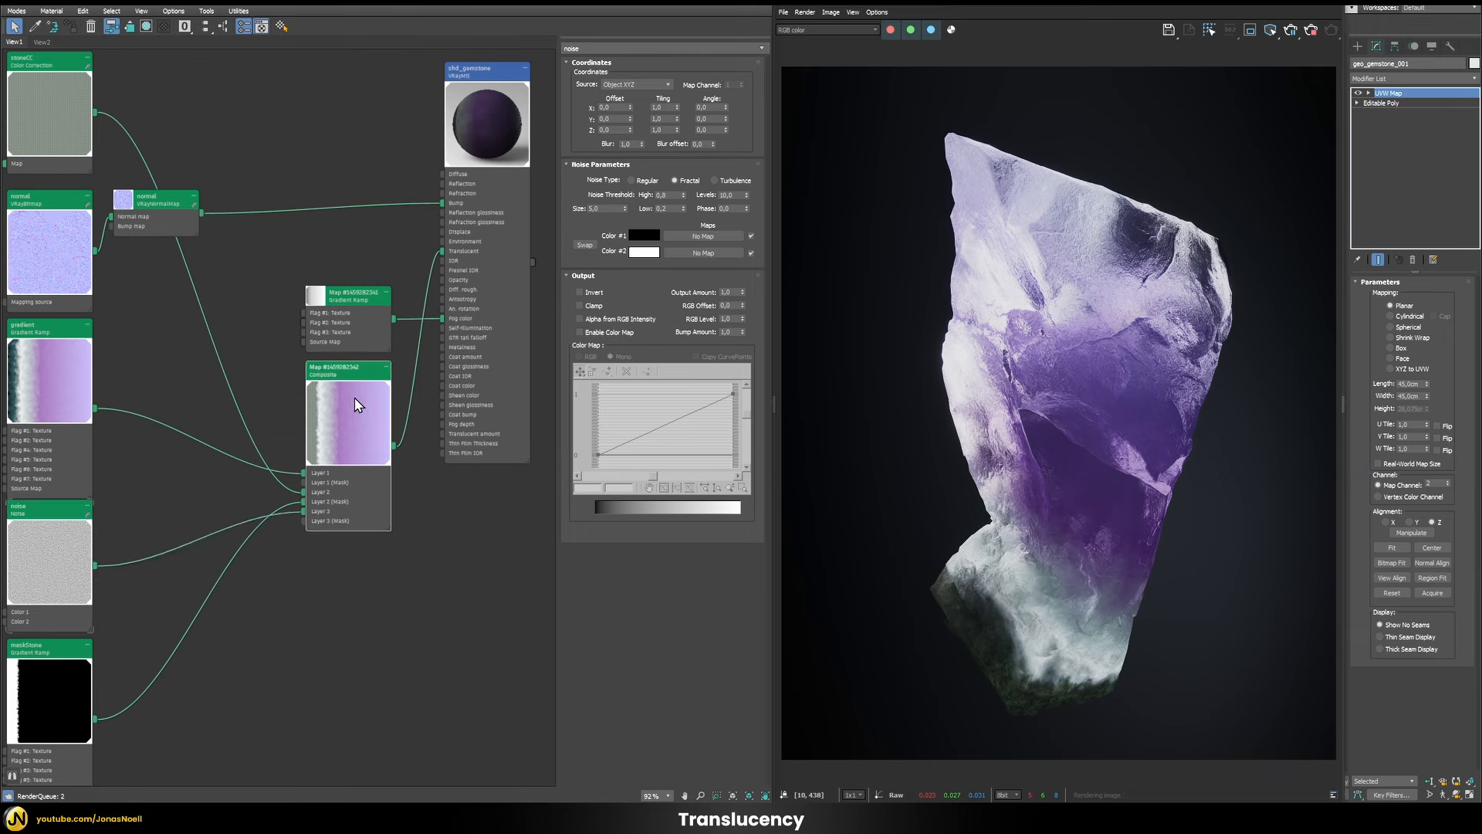
Set Layer 3 of the Composite map to Overlay blending with an opacity of 30.
double_click(358, 405)
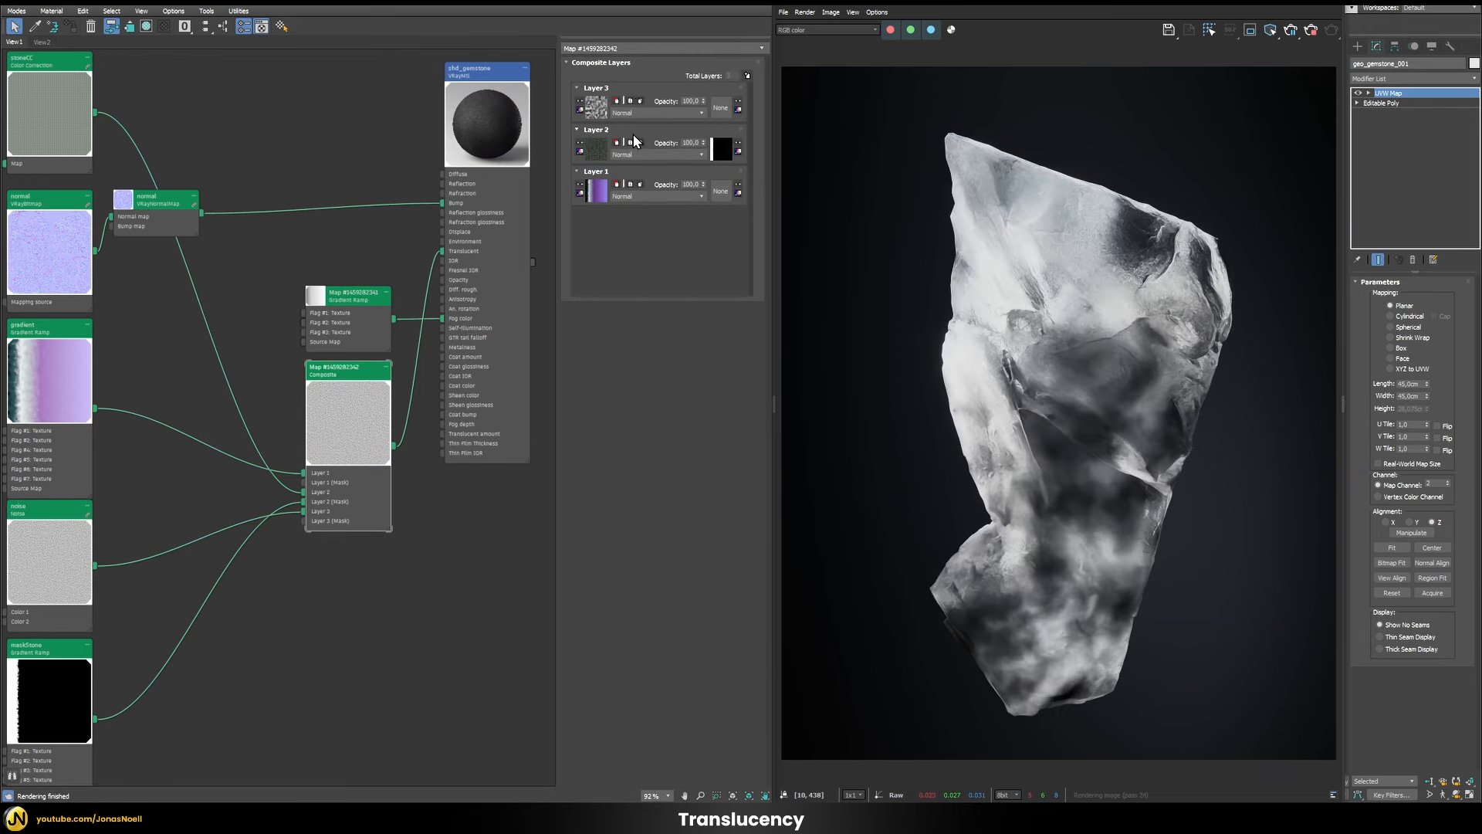
click(631, 113)
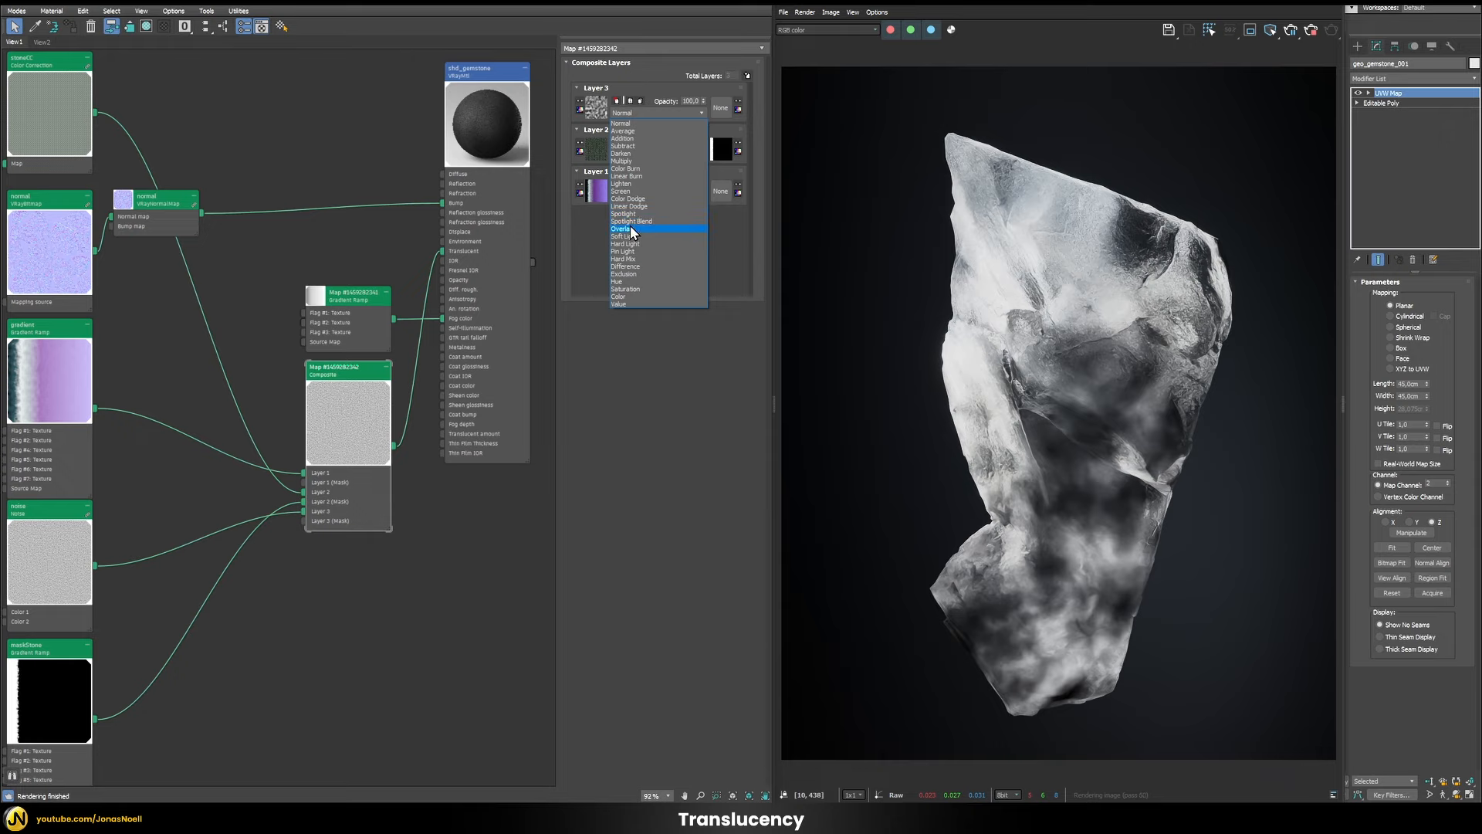
click(631, 228)
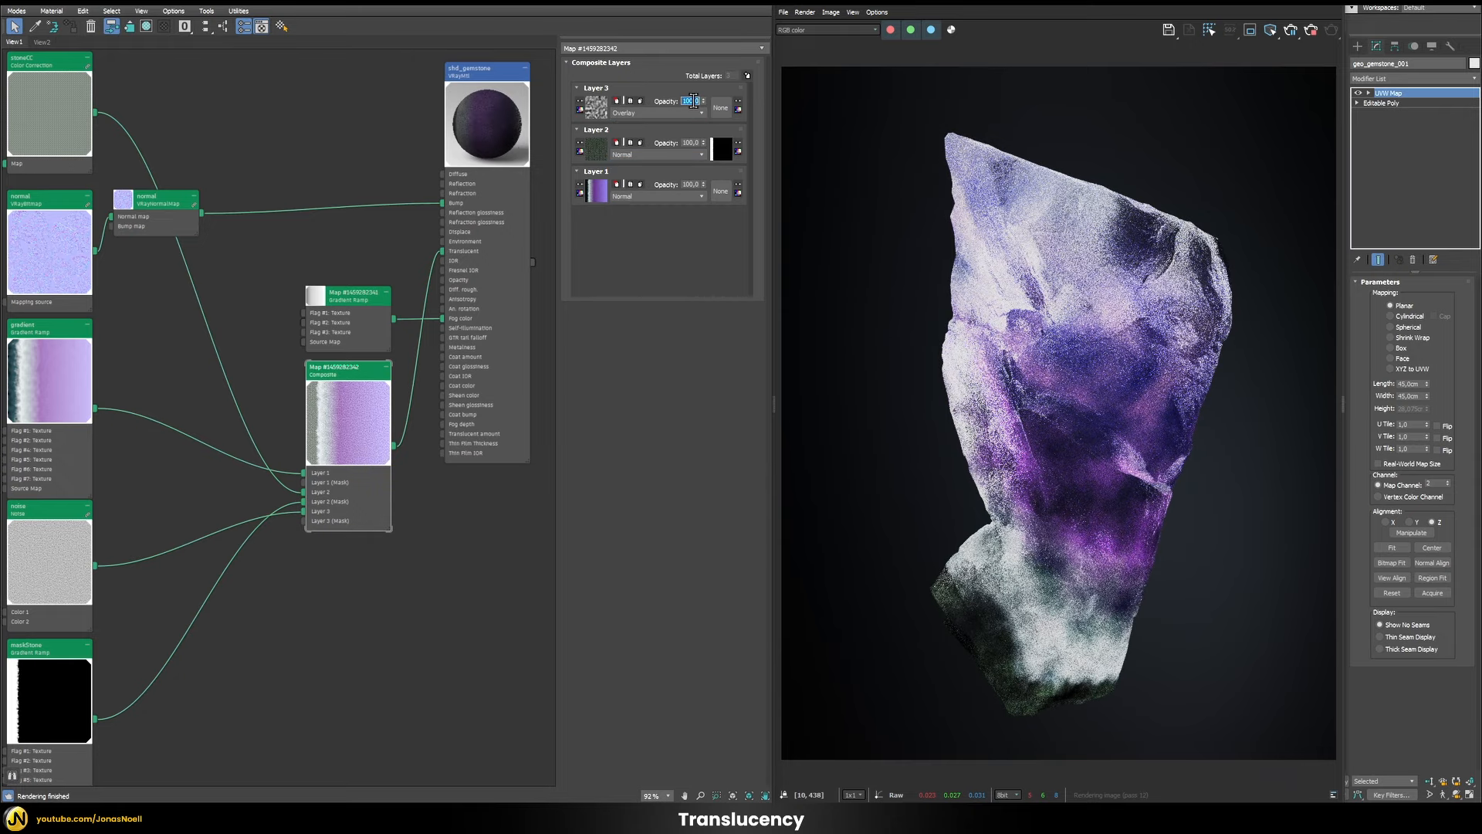
text(30)
key(Return)
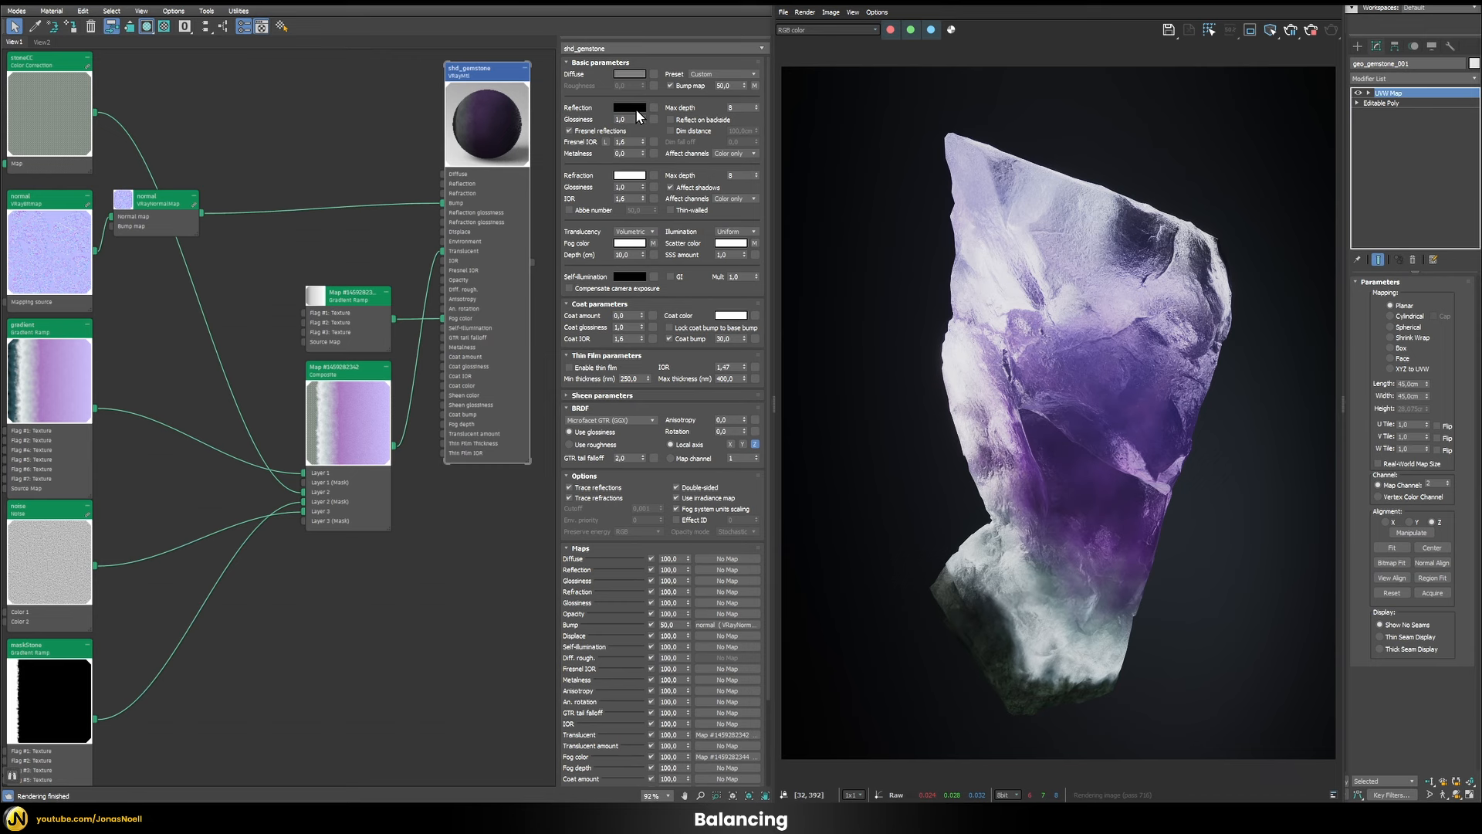
Set the reflection color of the gemstone material to white.
click(630, 108)
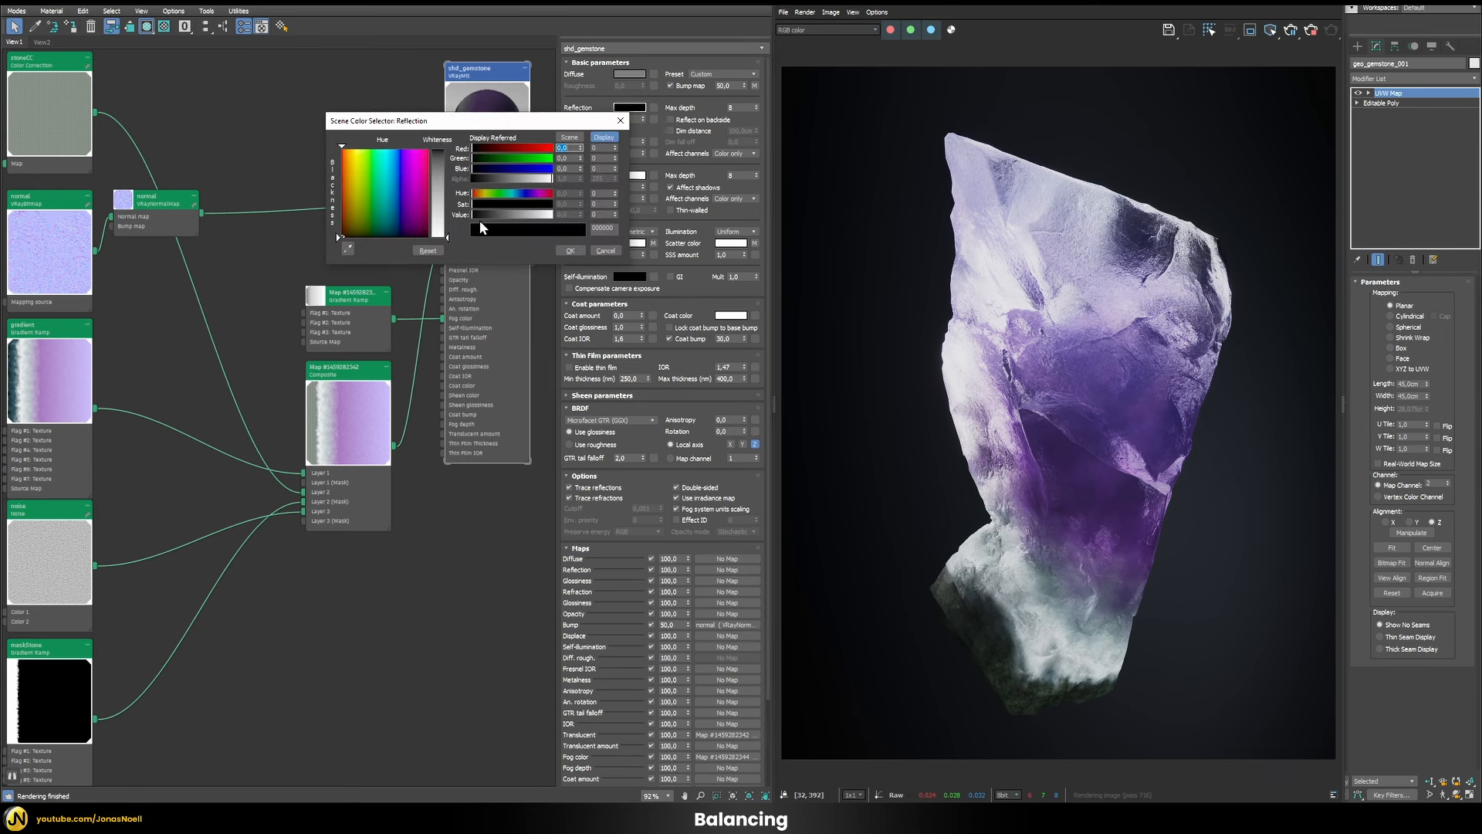
drag(481, 216, 558, 216)
click(569, 249)
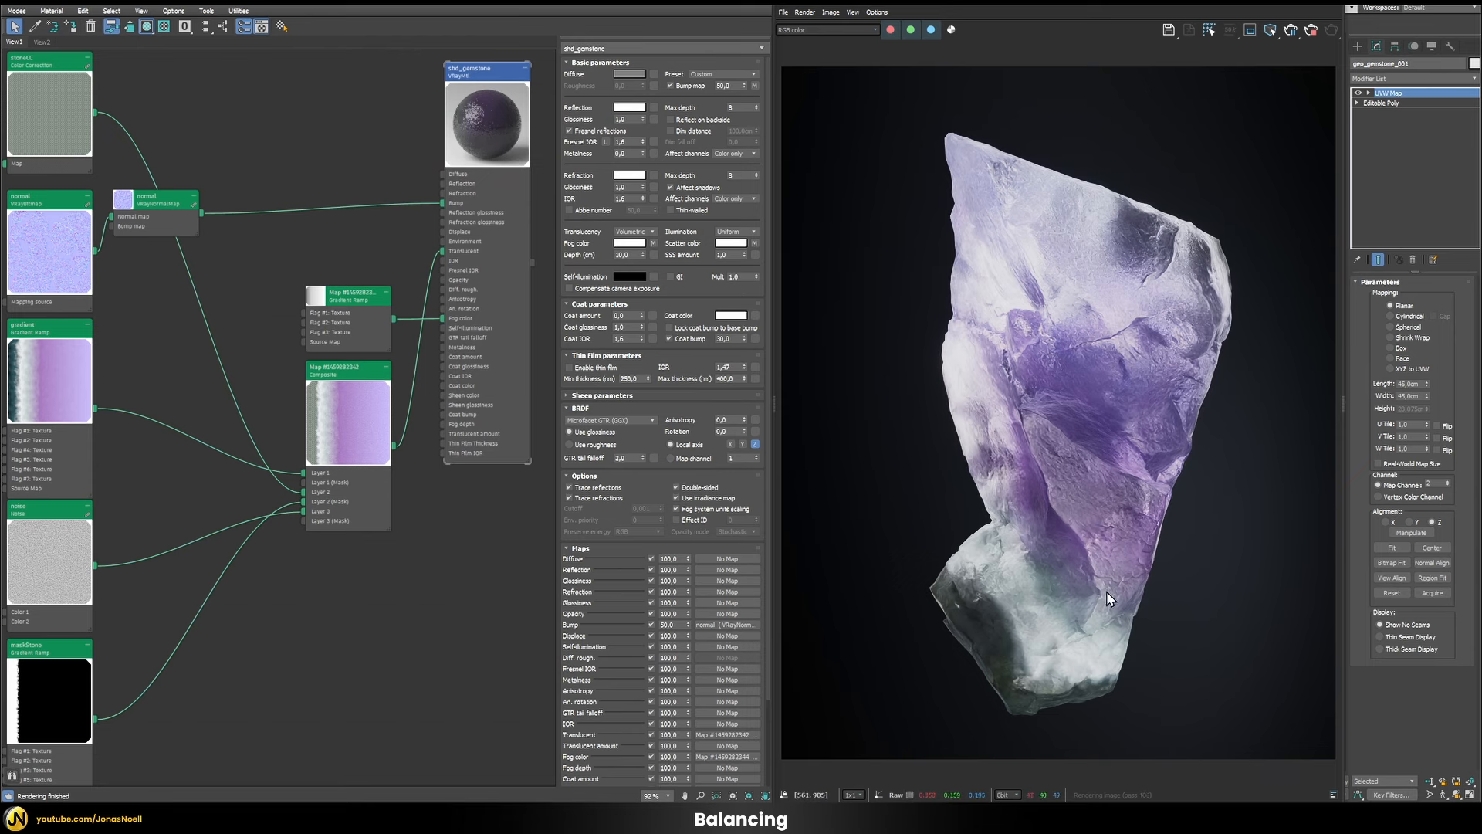
Try a translucency depth of 5 cm on the gemstone material and settle on 6 cm.
double_click(629, 254)
text(5)
key(Return)
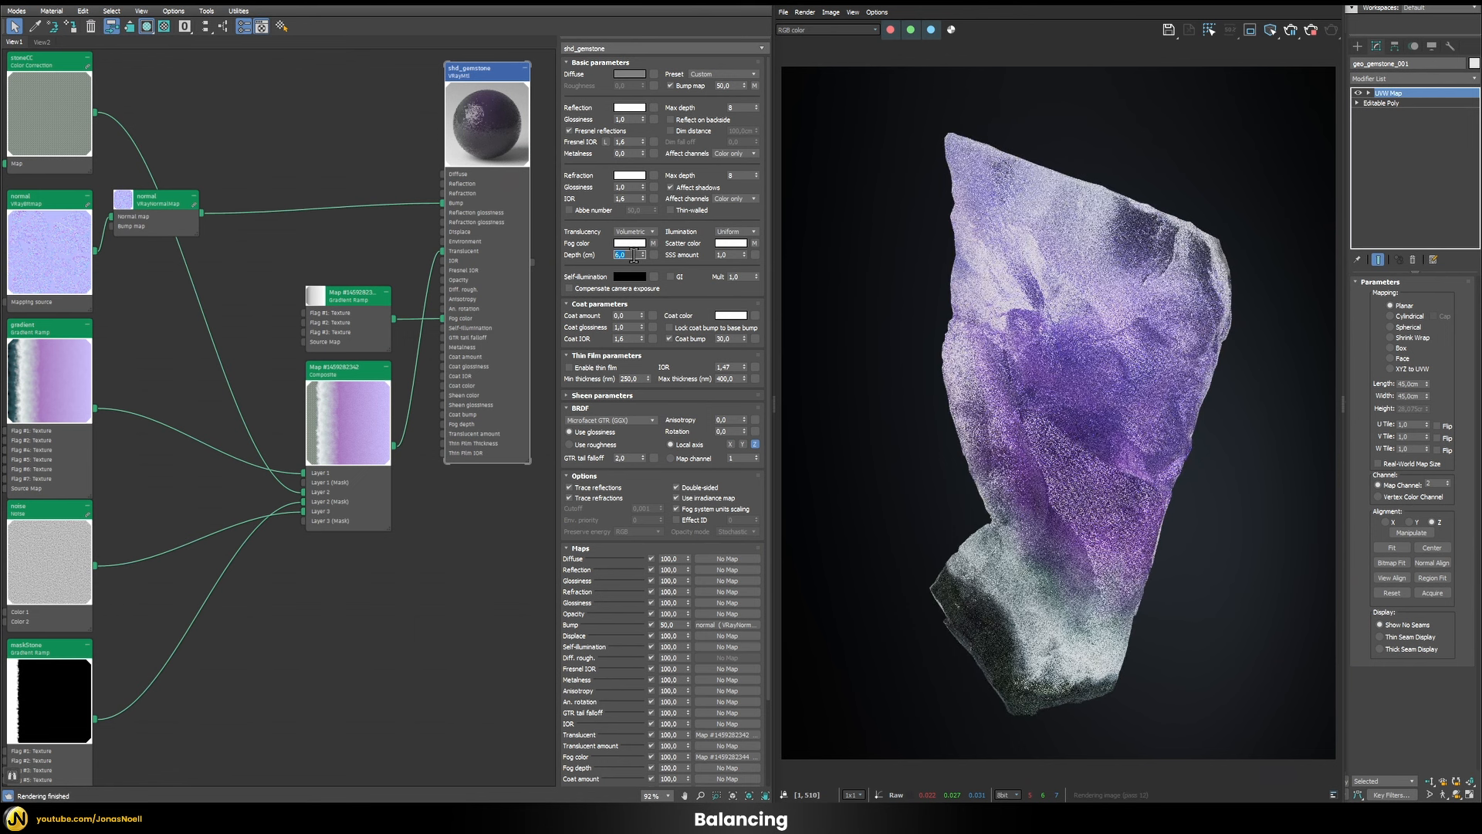
text(6)
key(Return)
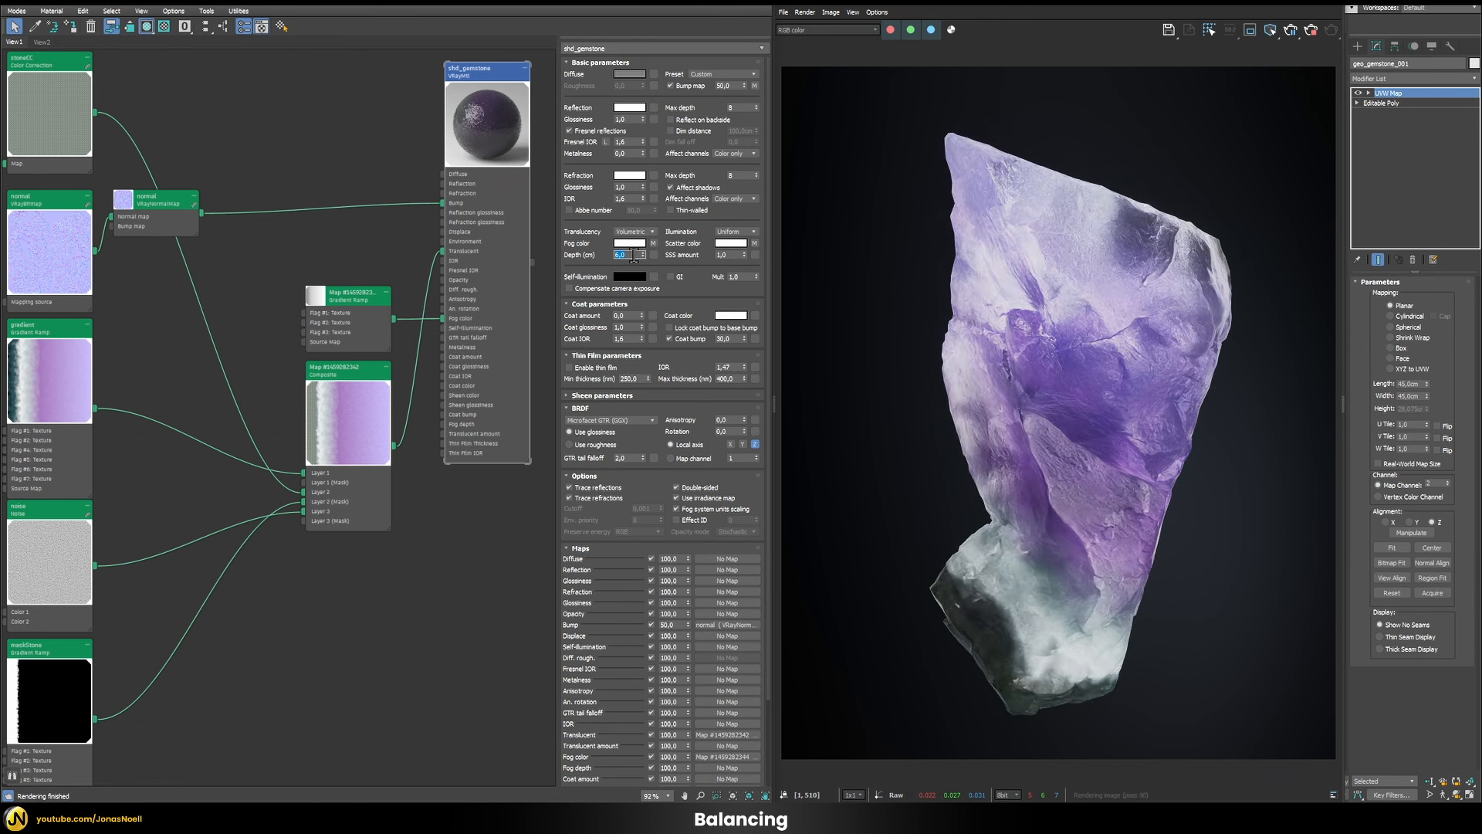
Compare translucency depths of 6 cm and 5 cm on the gemstone material, and set the depth to 4 cm.
text(6)
key(Return)
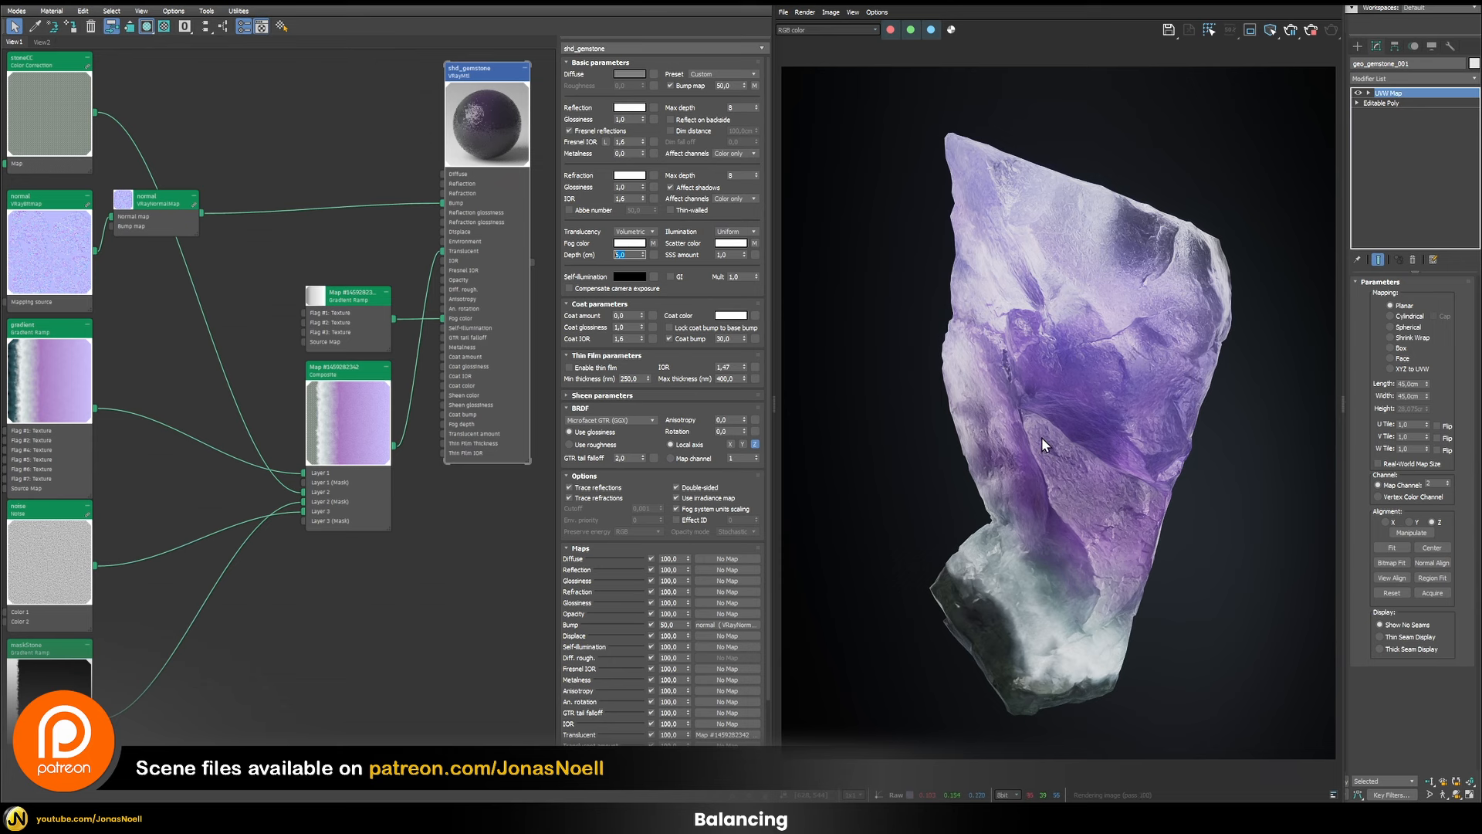
text(5)
key(Return)
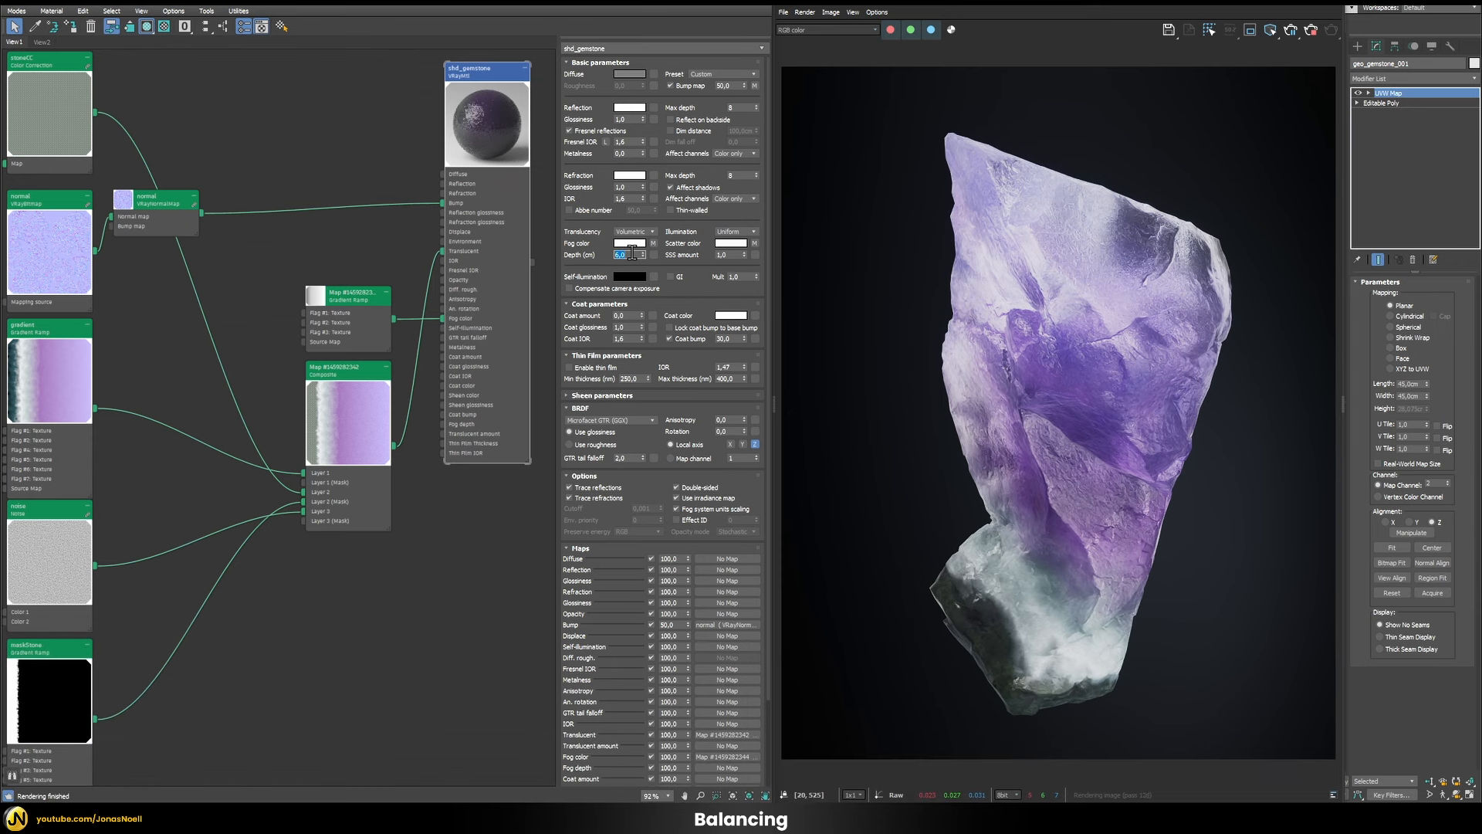
text(4)
key(Return)
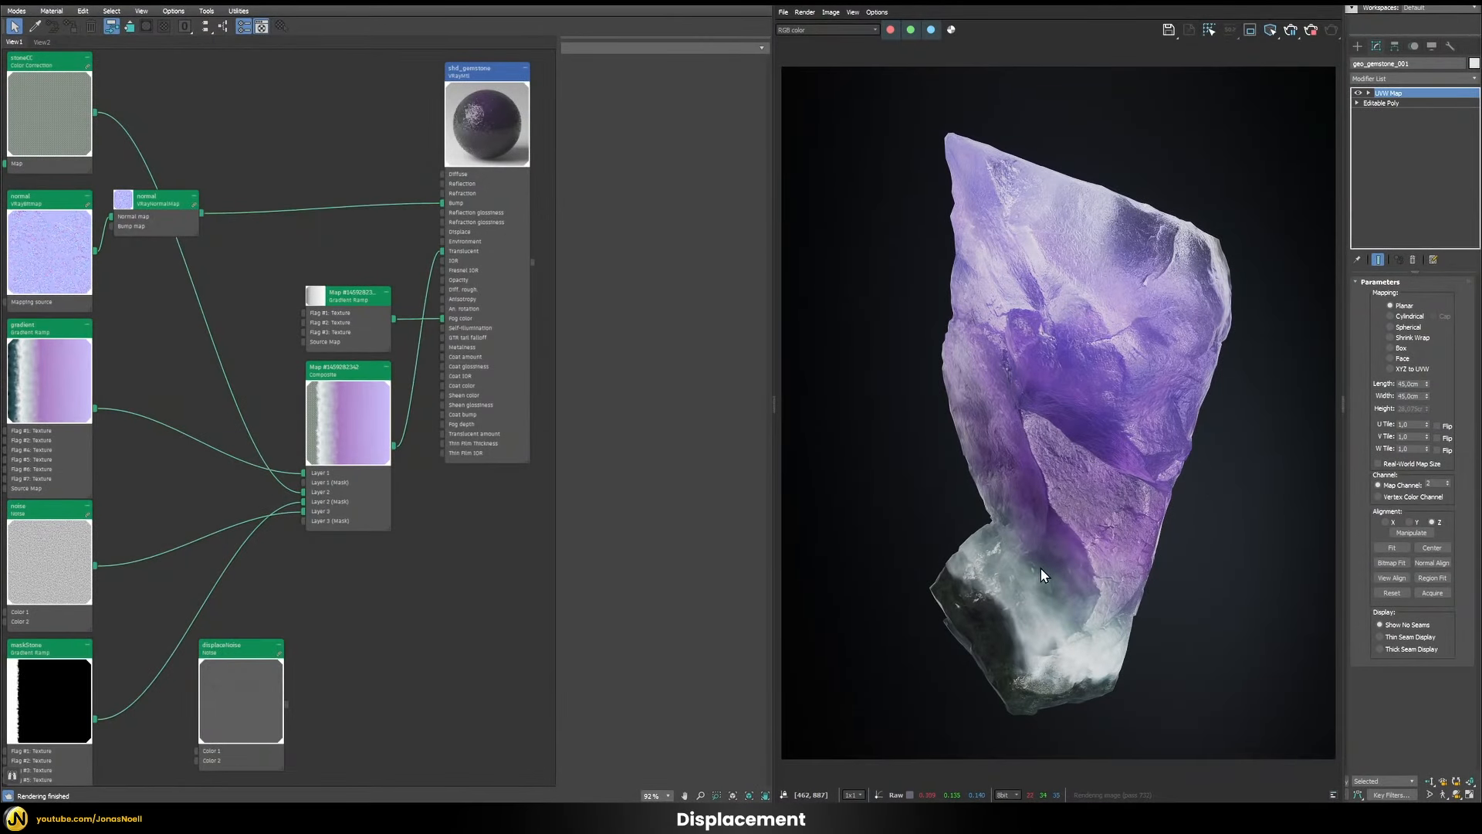
Add a VRayDisplacementMod modifier to the gemstone object above its UVW Map modifier.
scroll(1024, 710, up, 3)
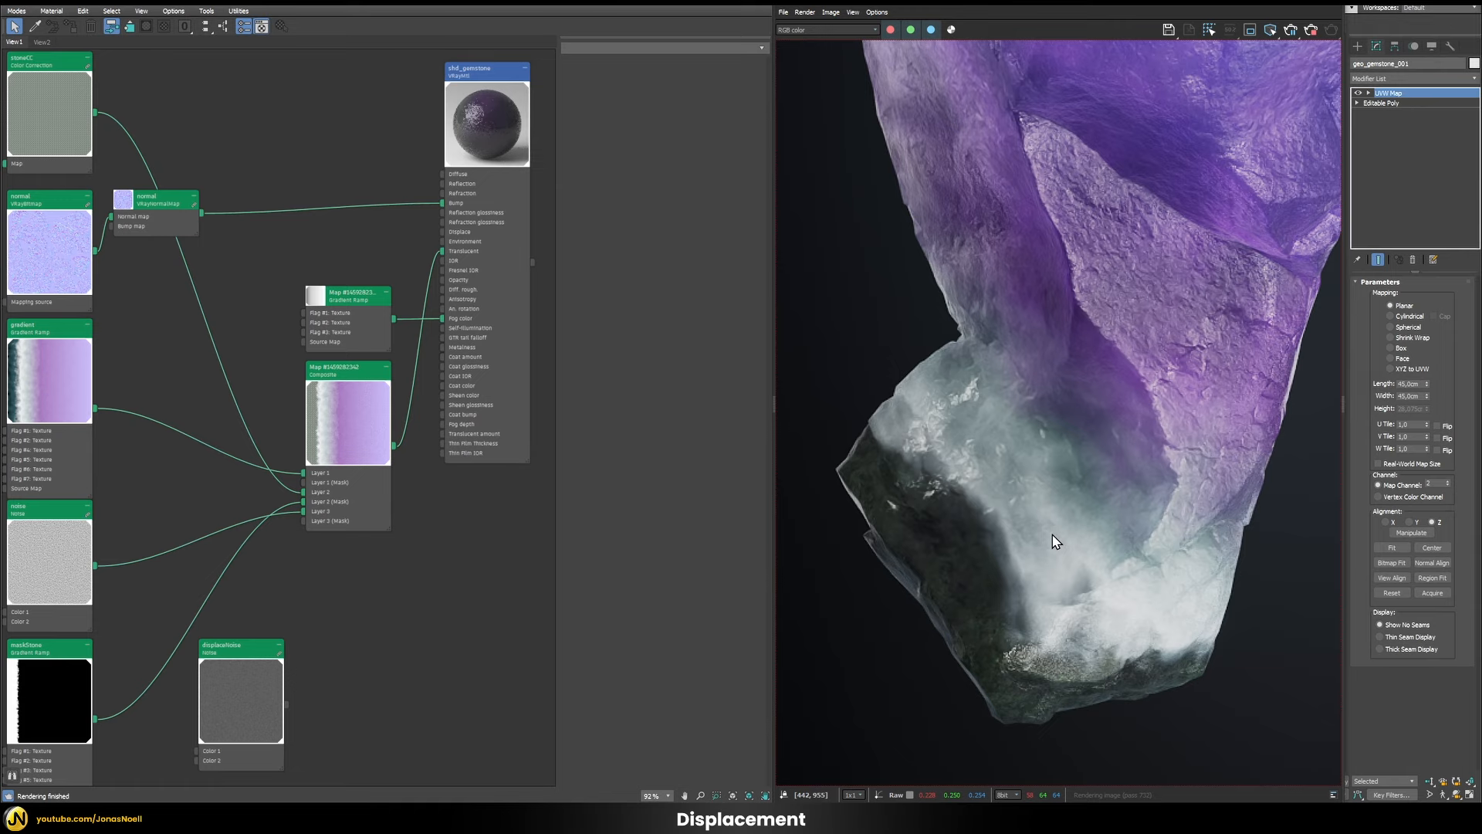
scroll(1052, 534, down, 3)
click(1403, 78)
text(vray)
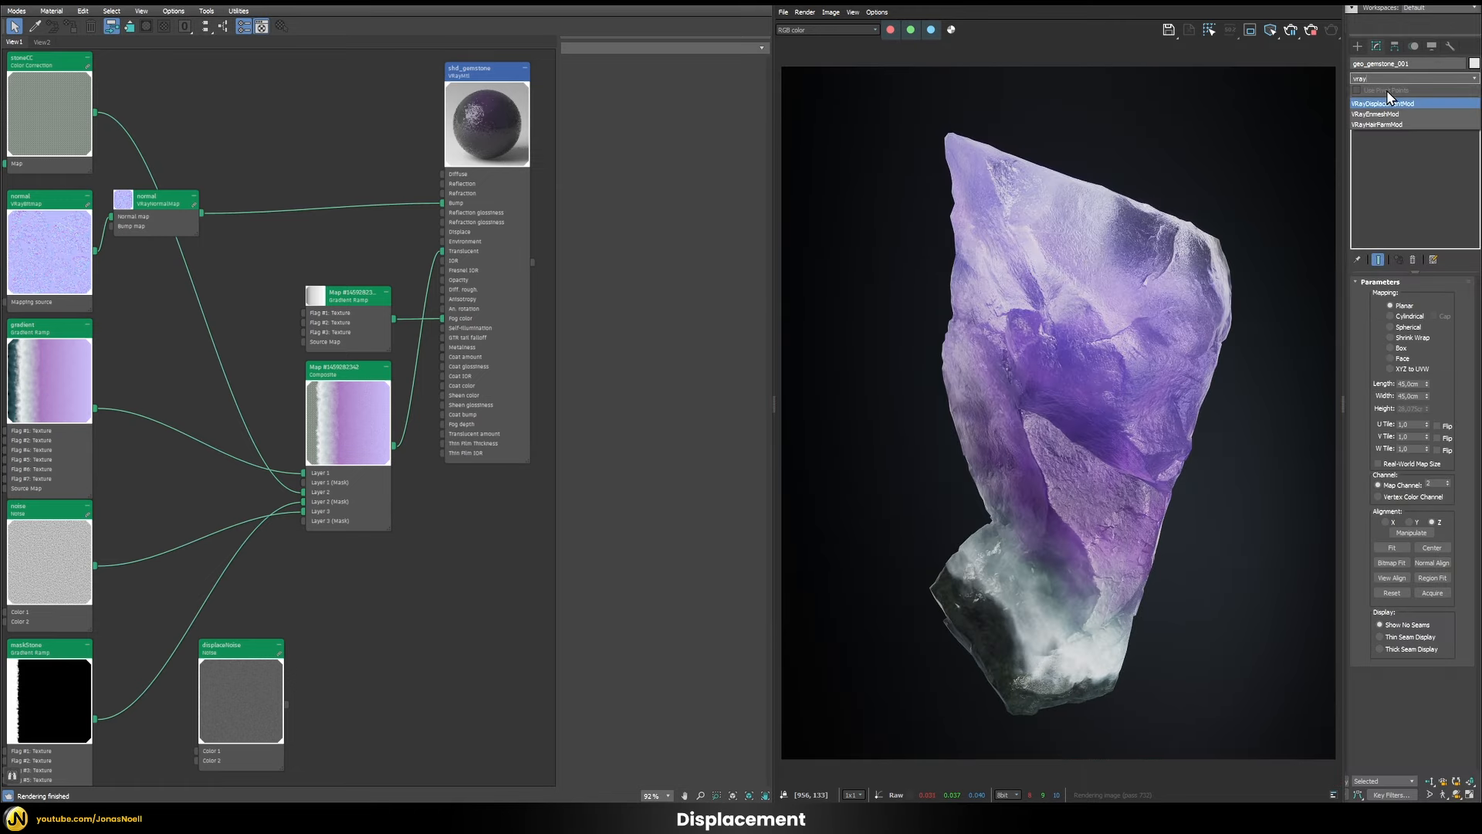
click(1384, 103)
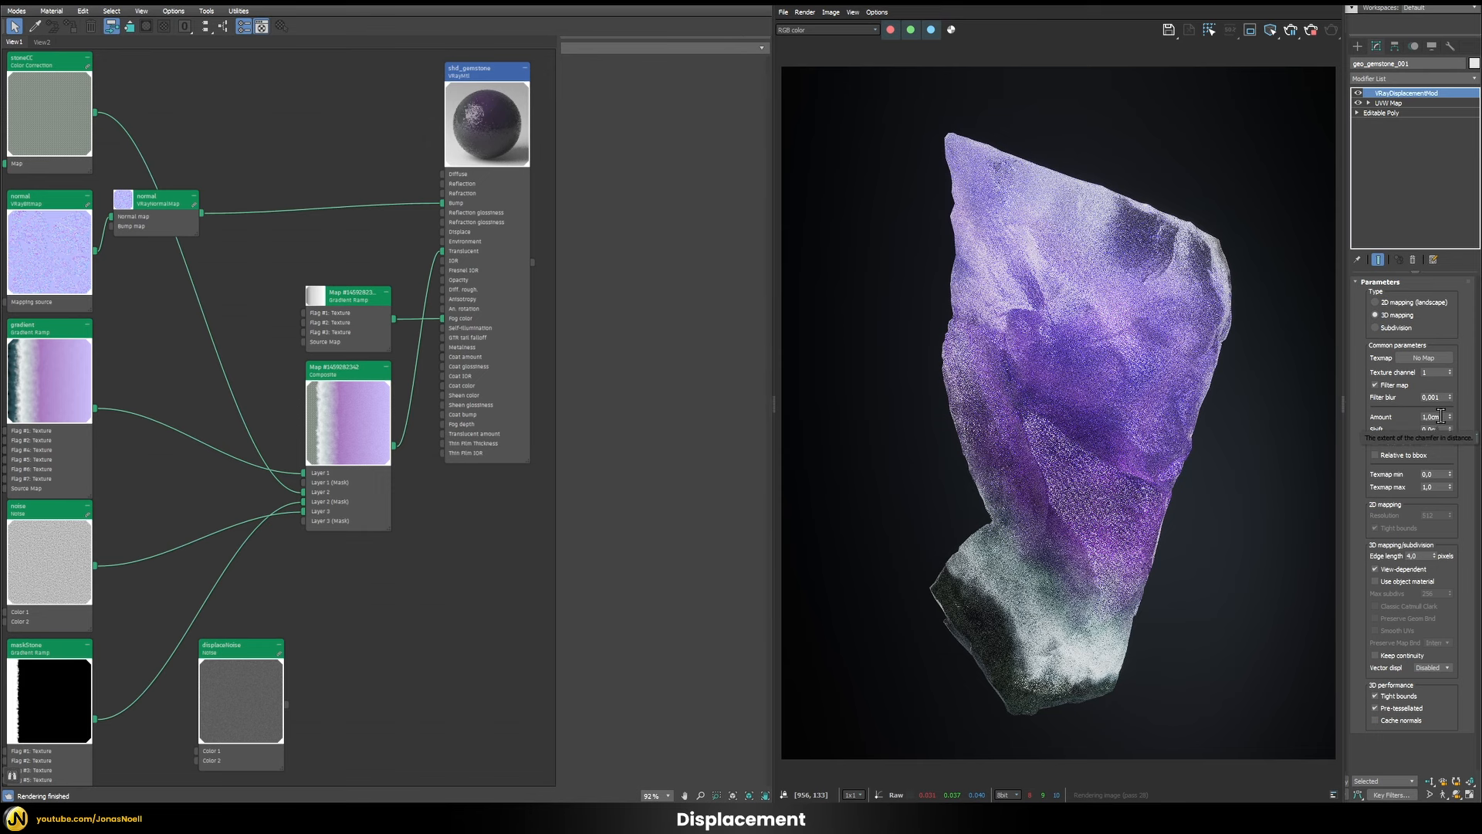
Assign a Composite map as the displacement modifier's texmap and bring it into the node view.
click(1426, 358)
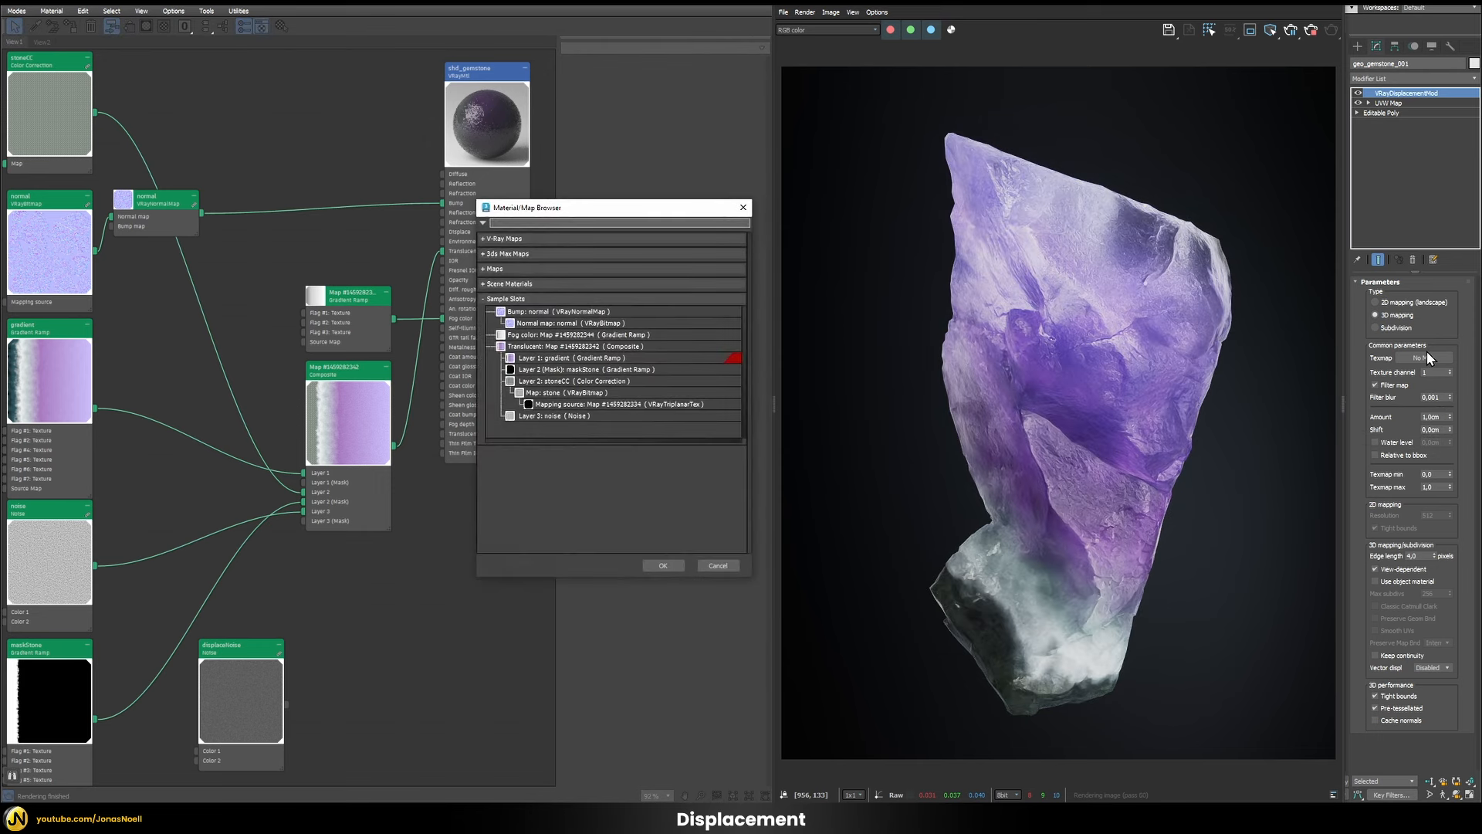
text(comp)
key(Down)
key(Down)
key(Return)
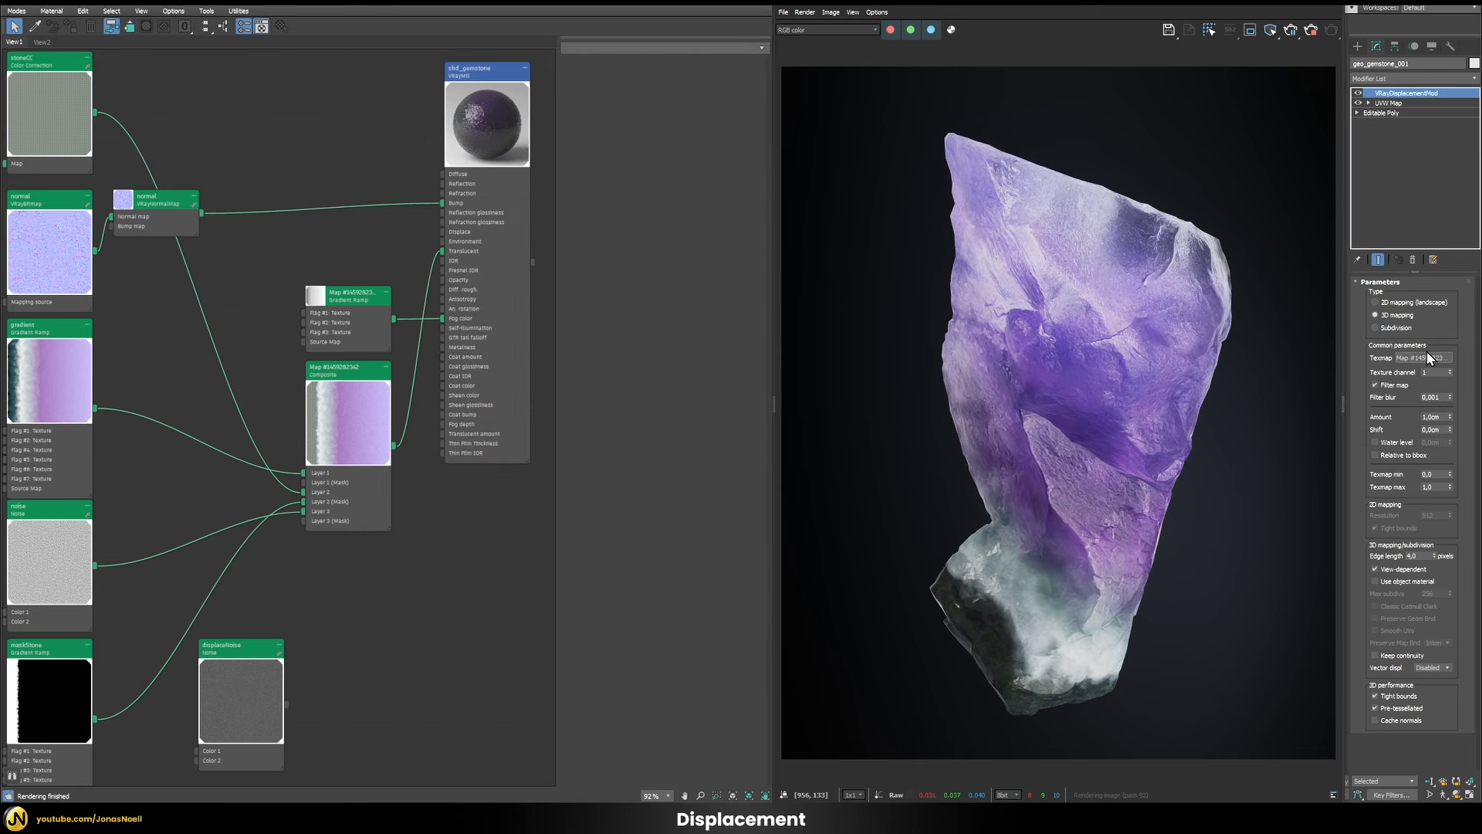
drag(1426, 354, 378, 517)
click(361, 434)
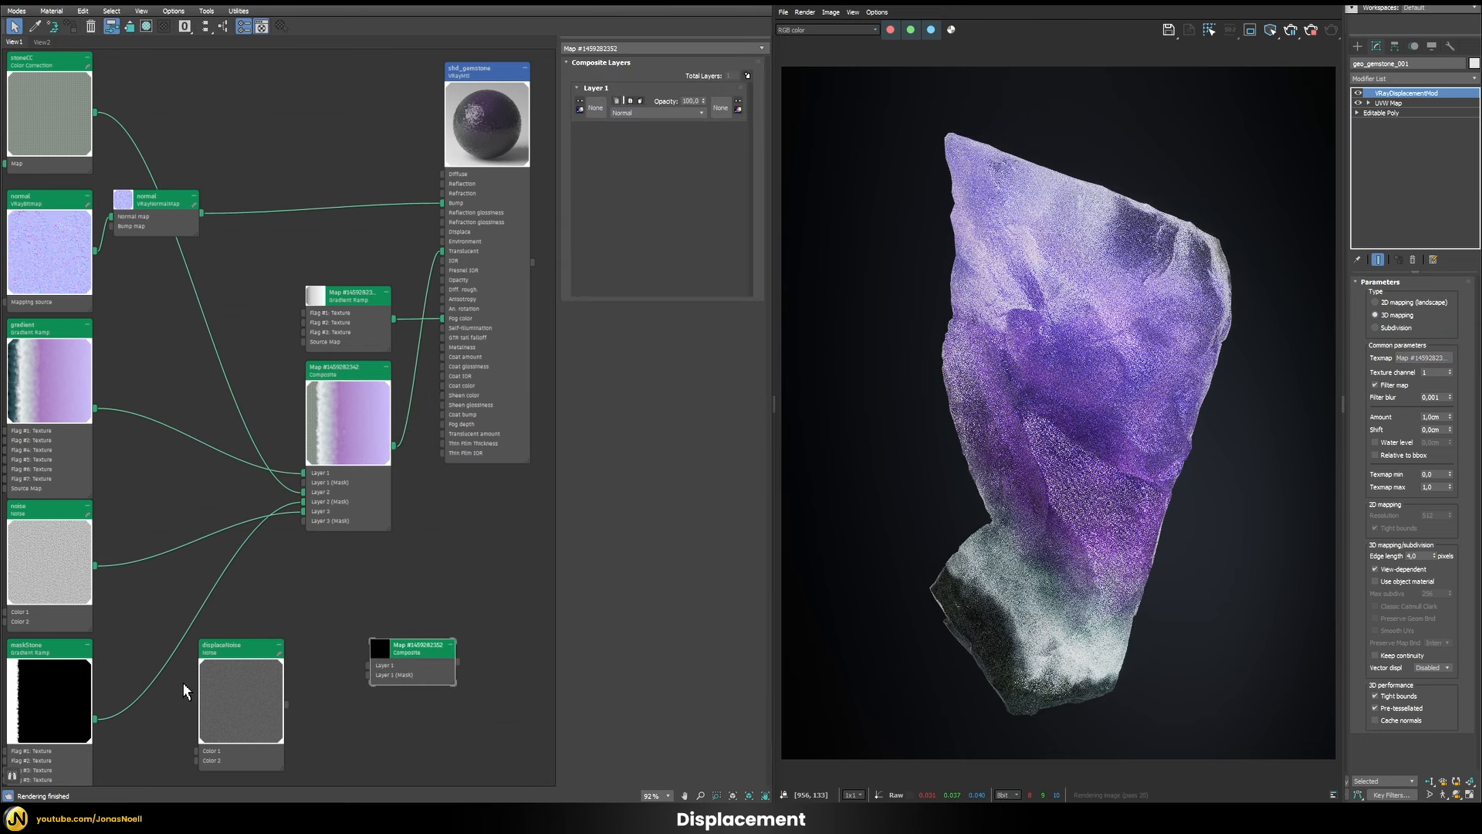
Connect the prepared displacement noise map to Layer 1 of the displacement Composite map.
double_click(223, 695)
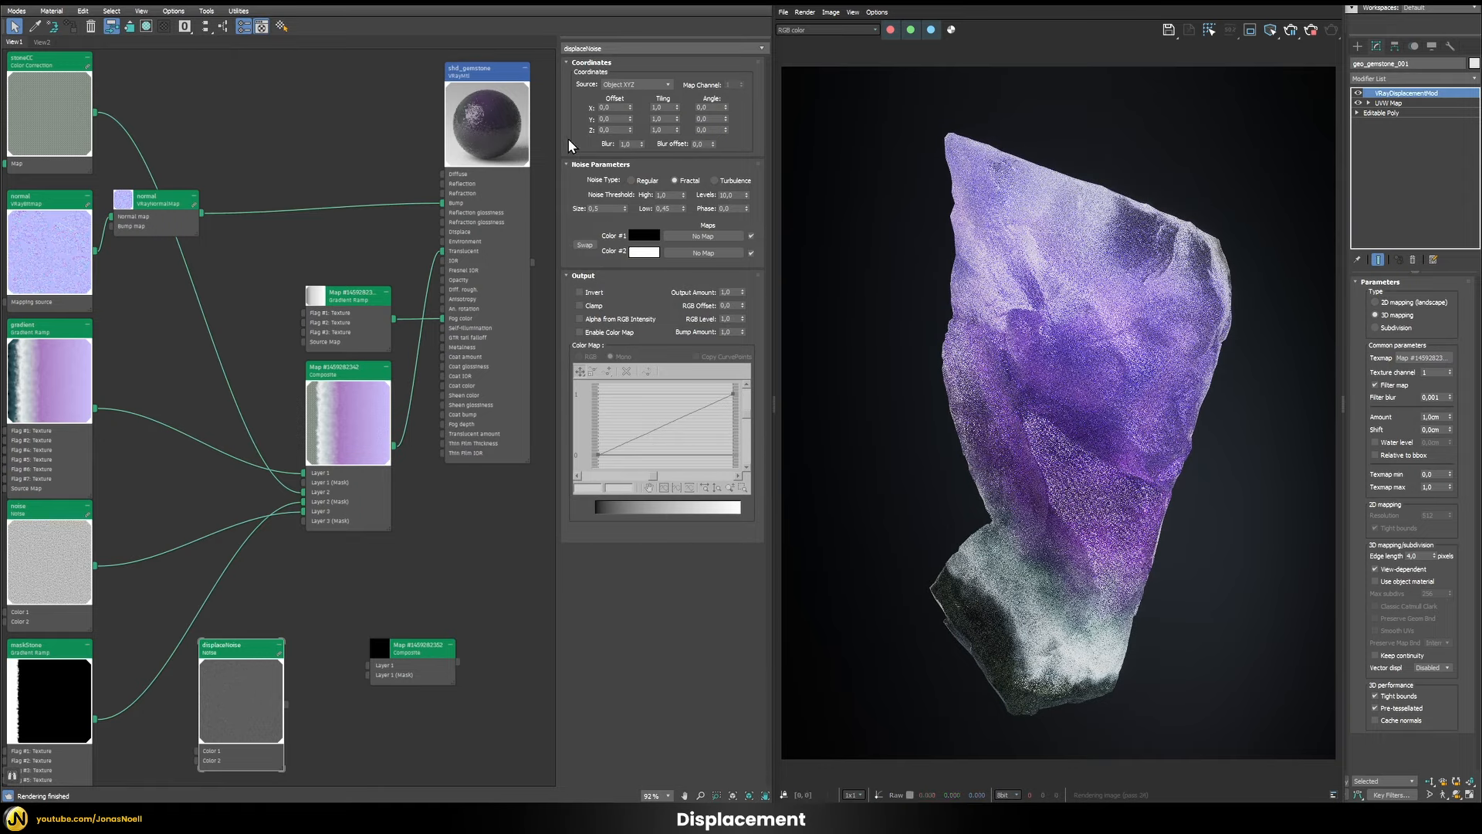
double_click(414, 643)
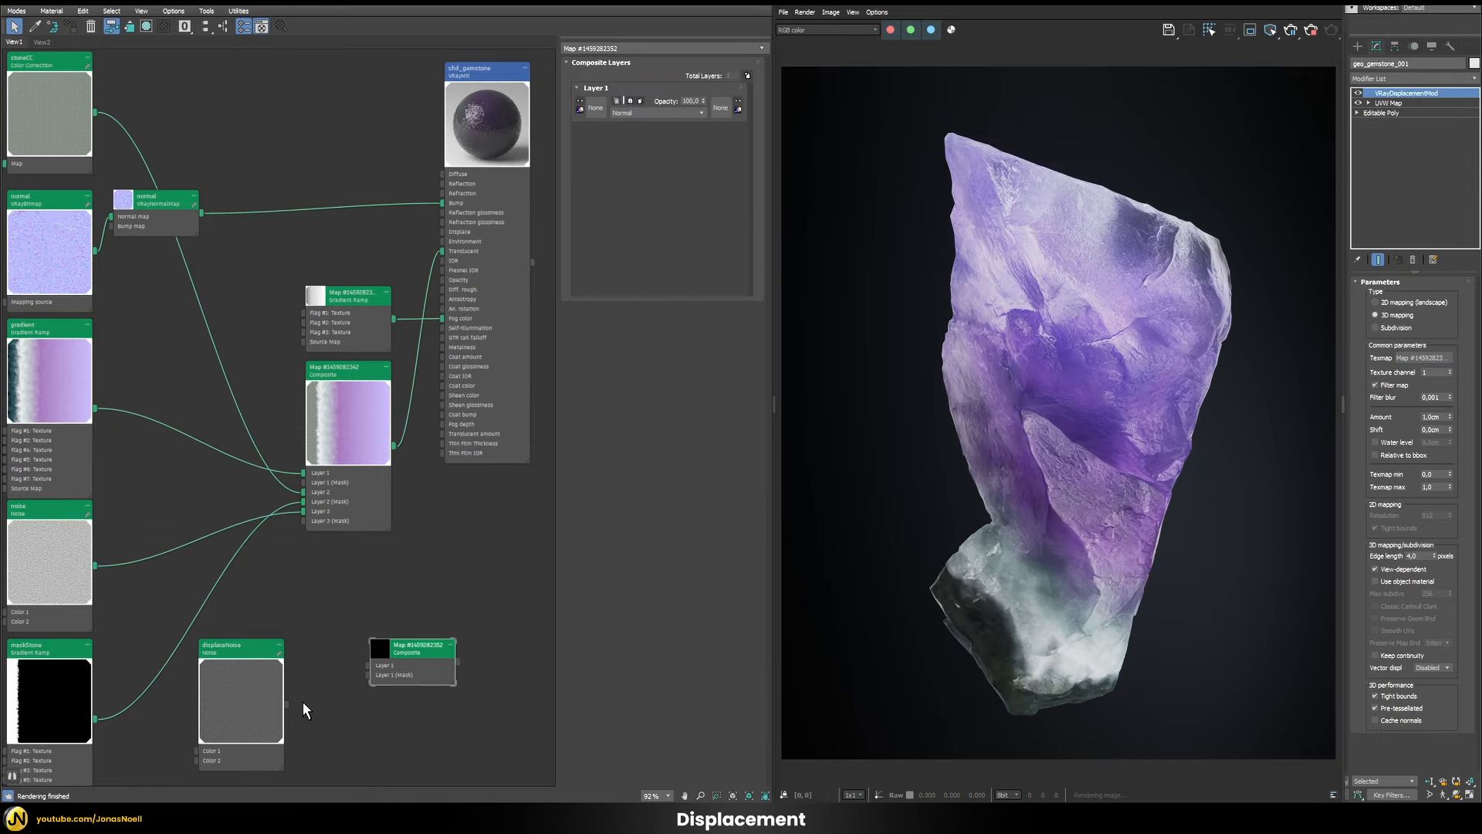
drag(287, 705, 369, 664)
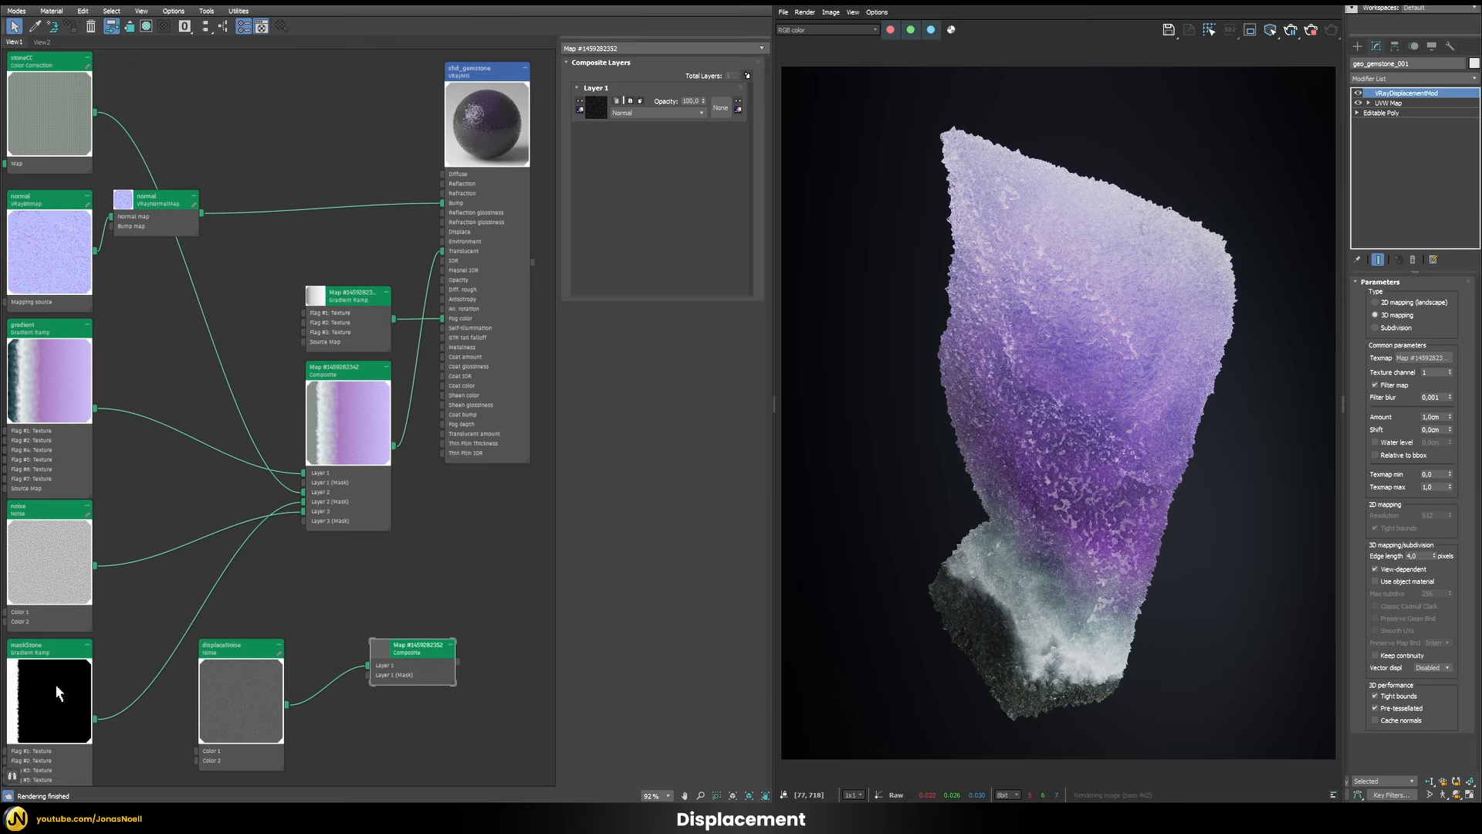
Duplicate the "maskStone" Gradient Ramp and connect the copy to the Layer 1 mask of the displacement Composite map.
shift+drag(42, 652, 467, 493)
double_click(466, 491)
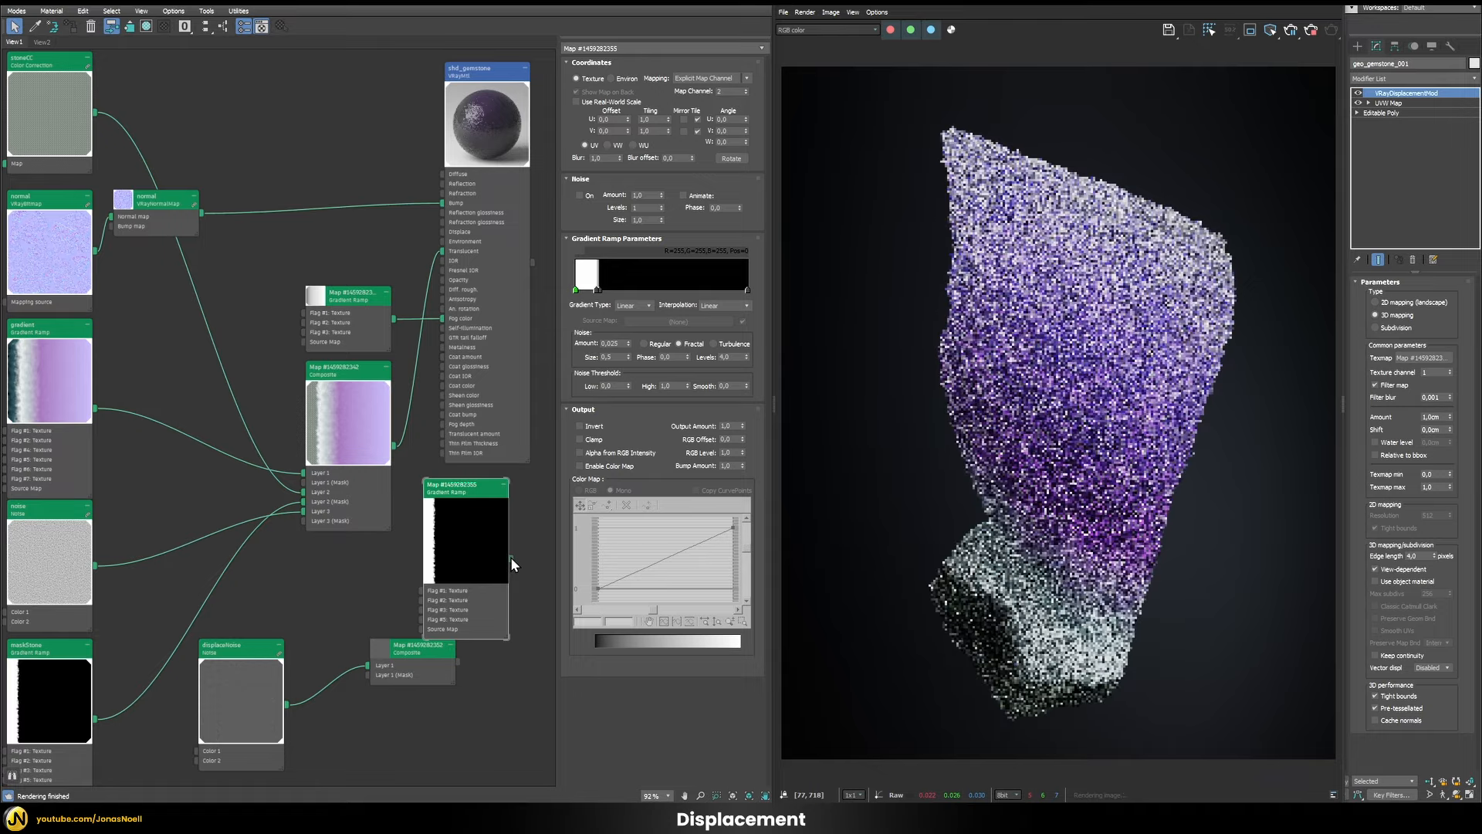
drag(511, 557, 373, 676)
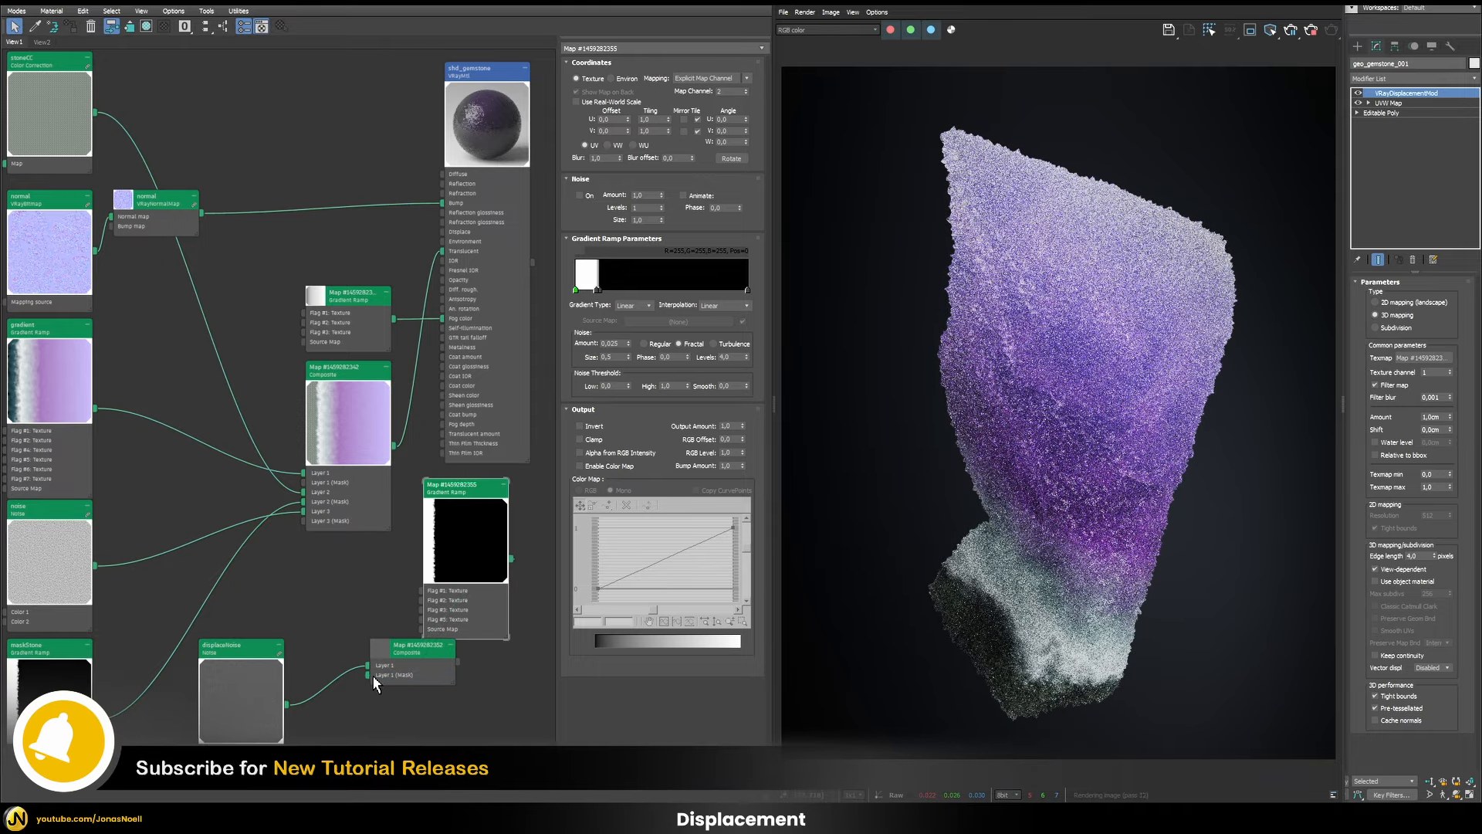
double_click(392, 645)
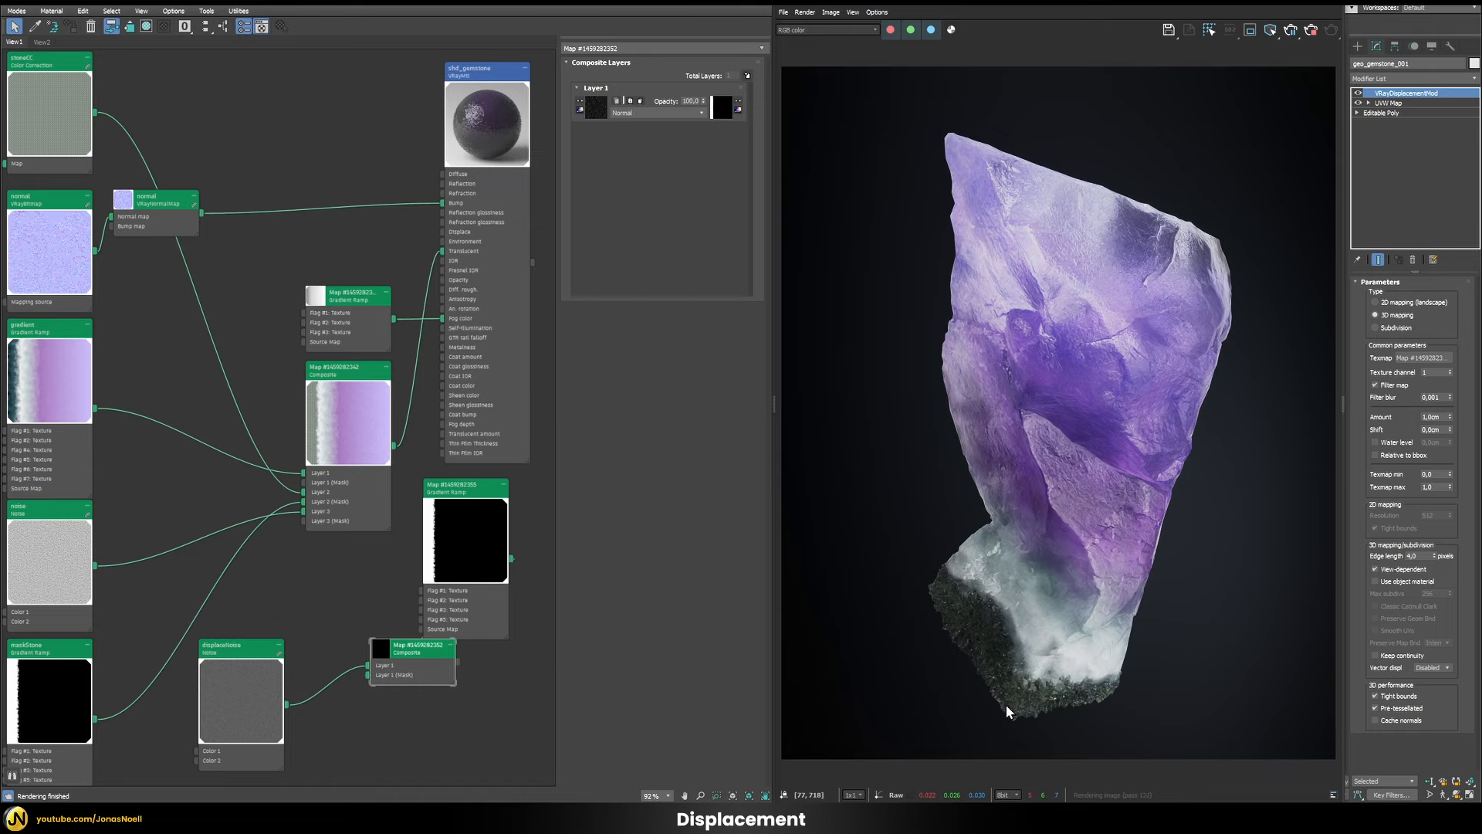
Move the black flag of the copied mask's Gradient Ramp farther from the white flag to soften the displacement mask's transition.
double_click(471, 545)
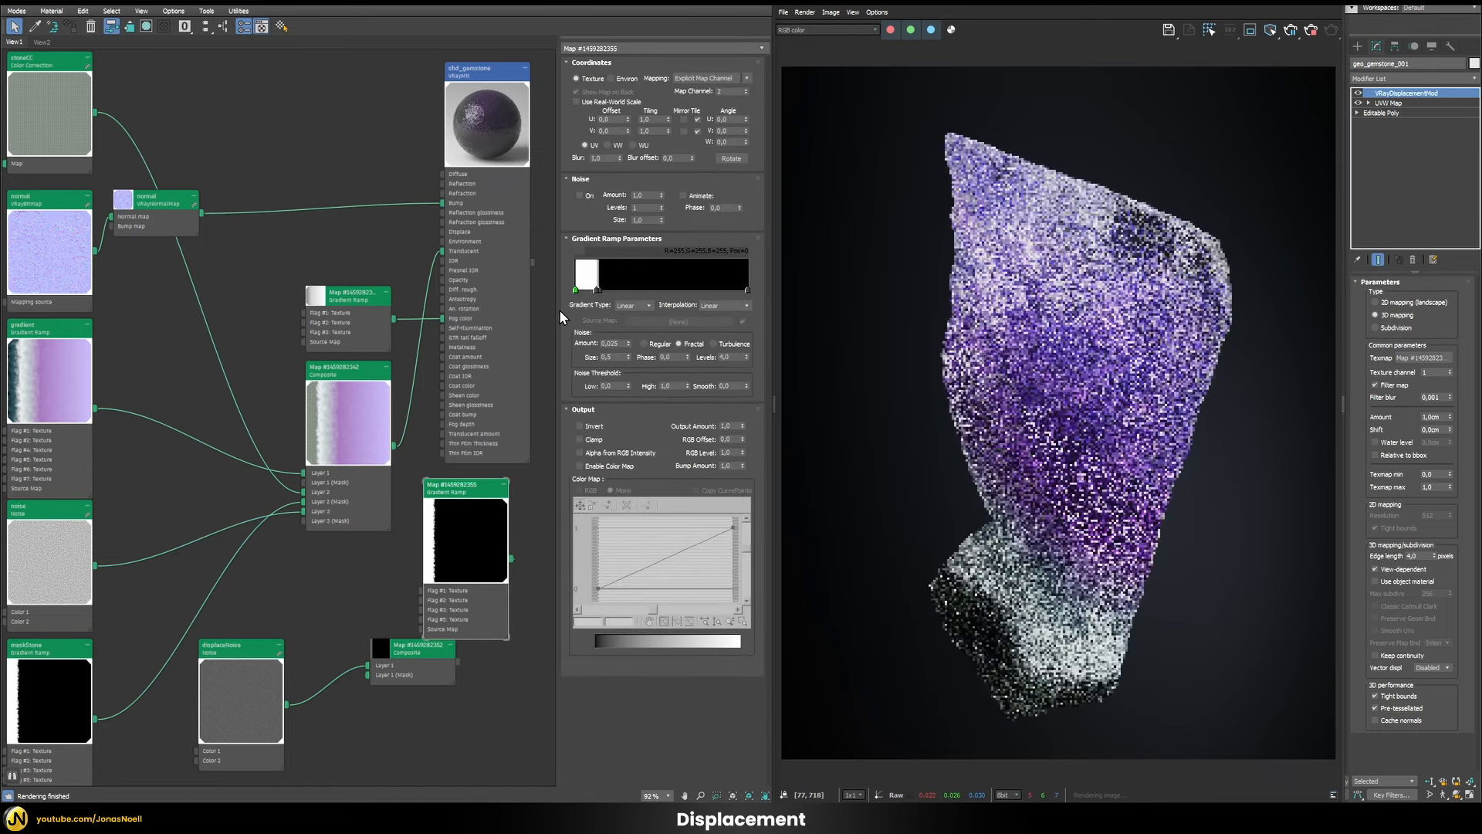
drag(600, 290, 643, 289)
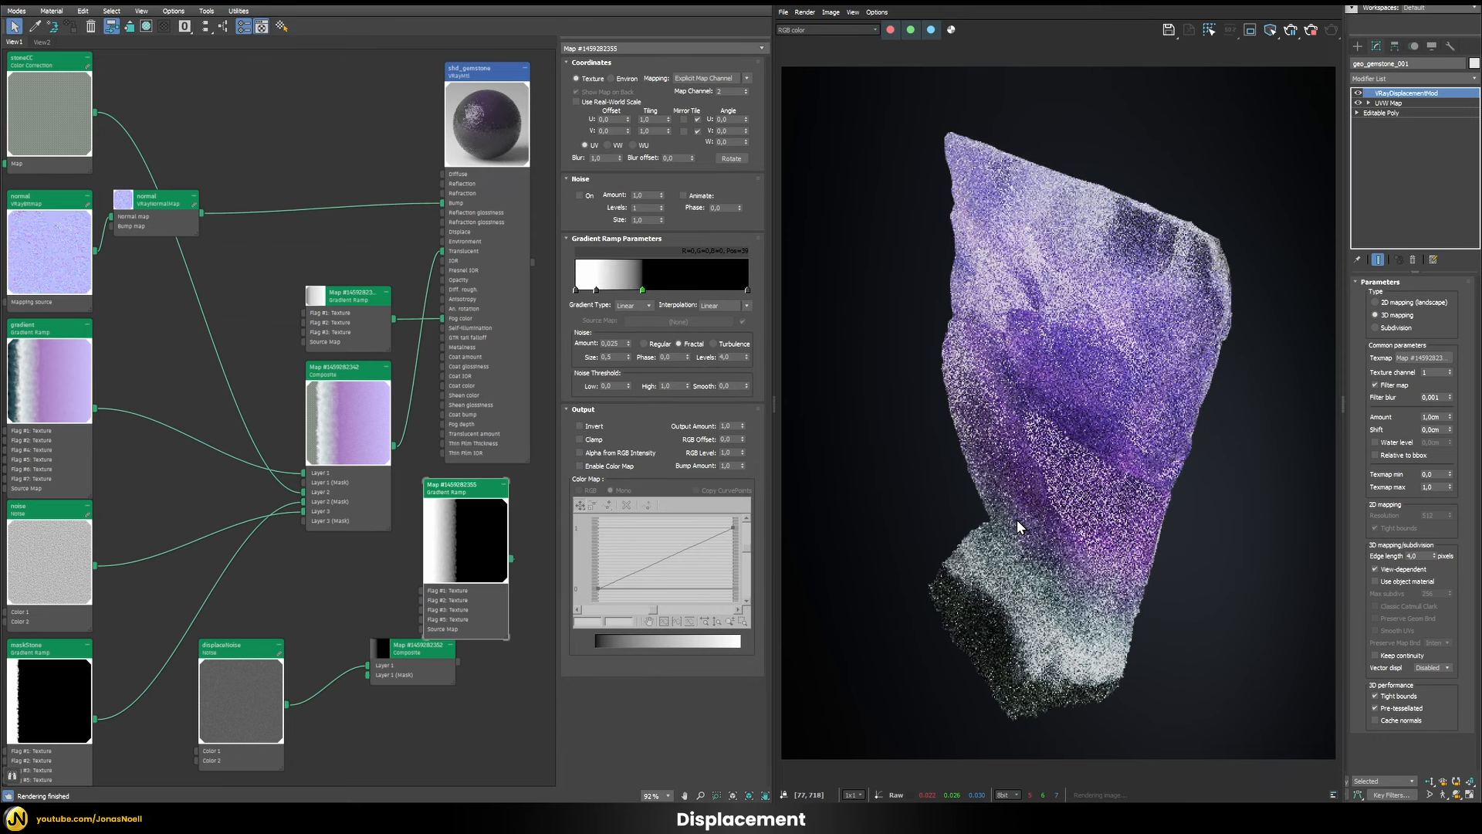